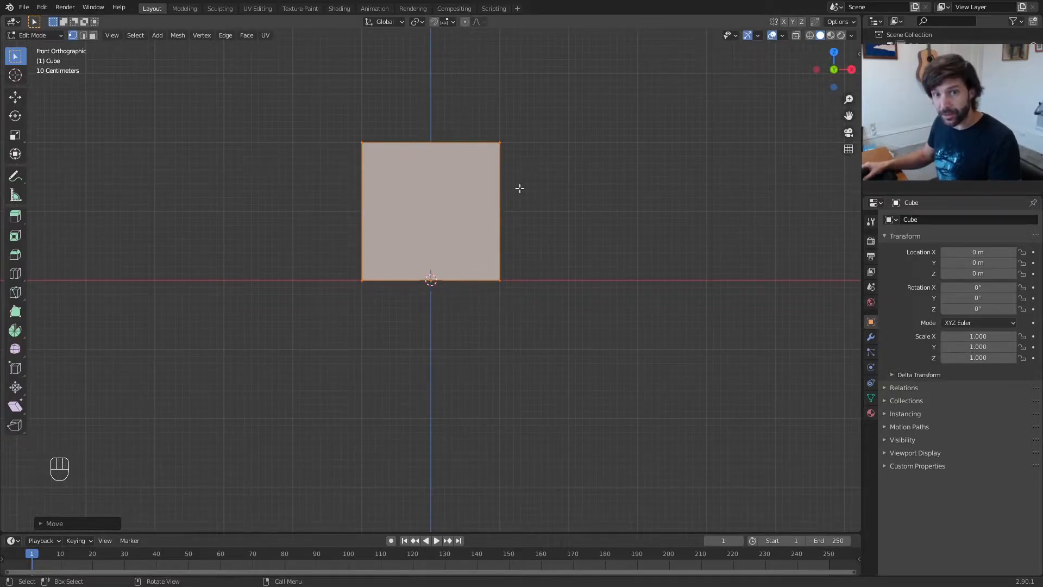
Scale the cube's mesh by a factor of 5 along the X axis
key("s")
key("x")
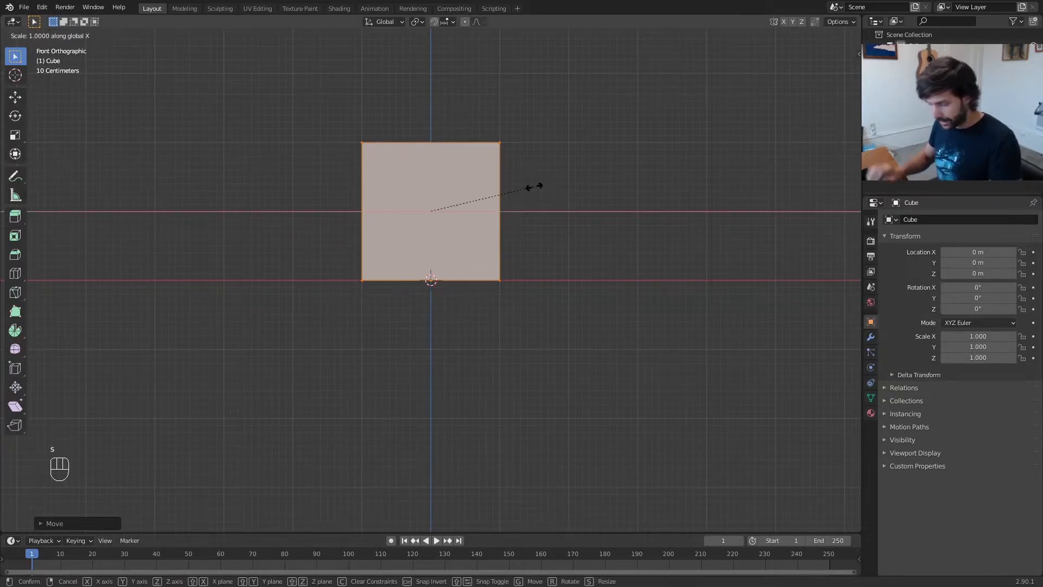
key("5")
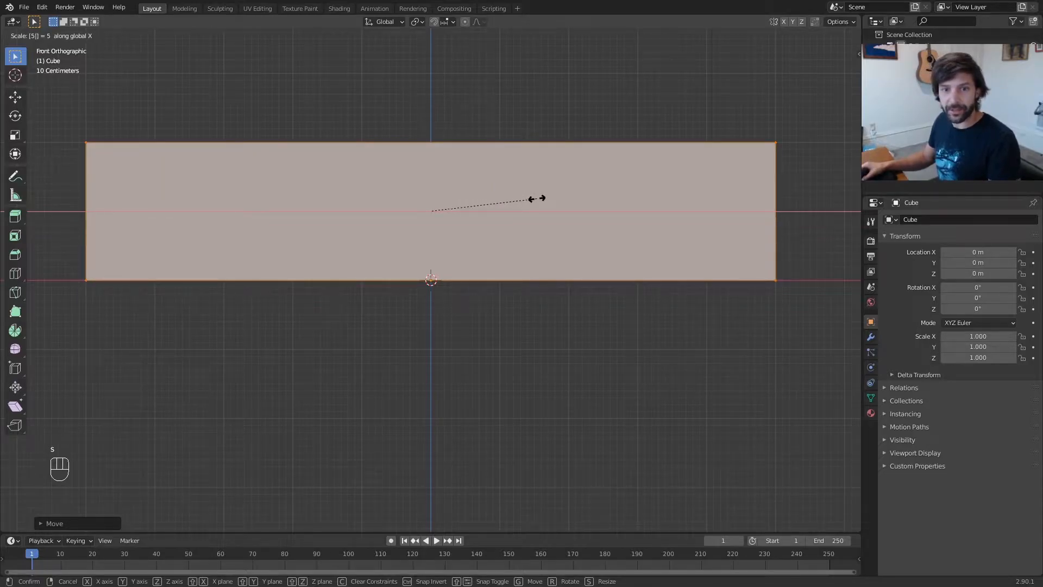
key("Return")
Select the top face of the stretched box and move it down 1.8 m along Z to form a thin plank
middle_click_drag(588, 132, 602, 172)
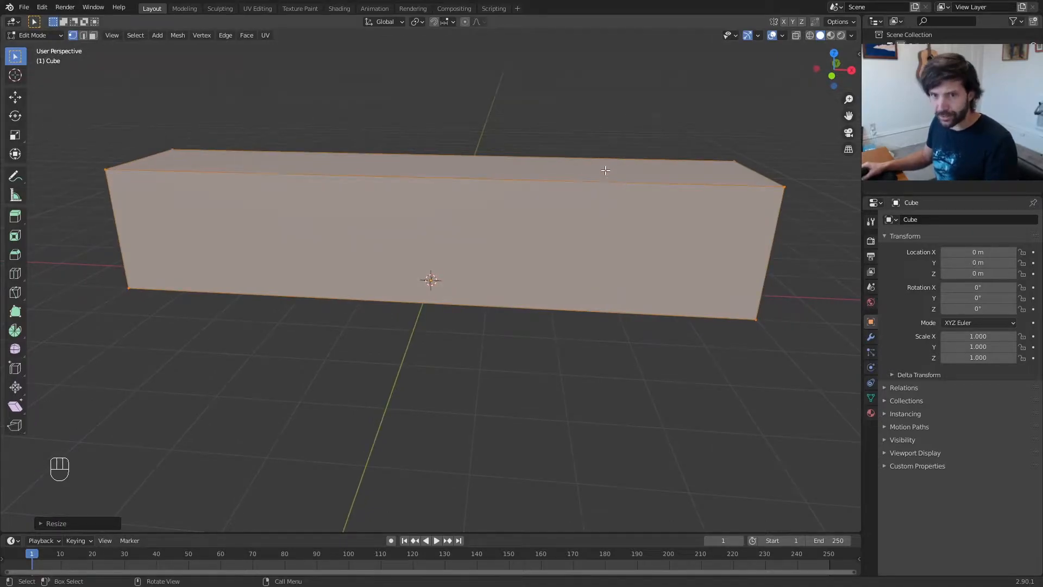
key("3")
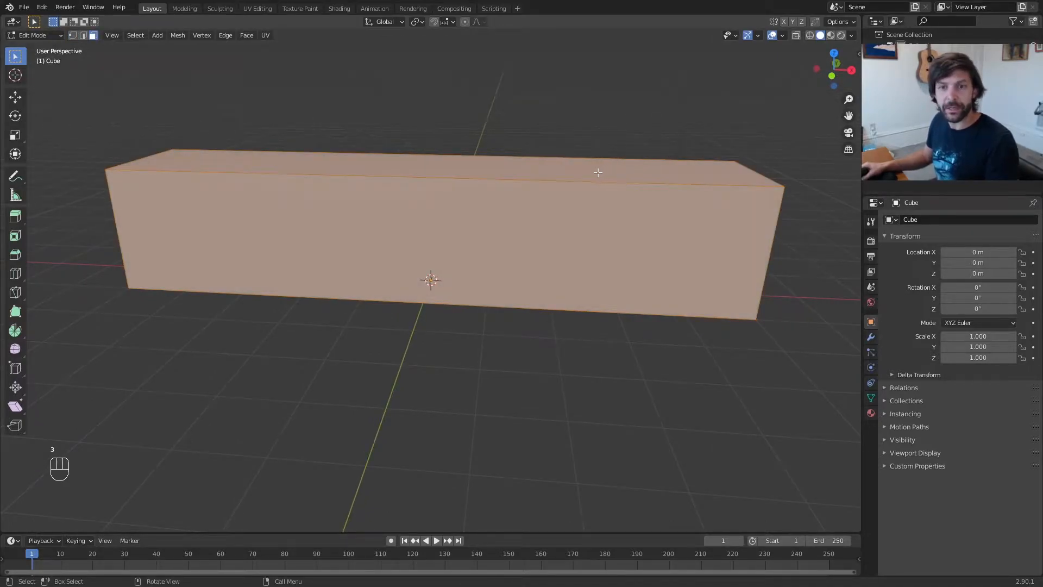
left_click(597, 173)
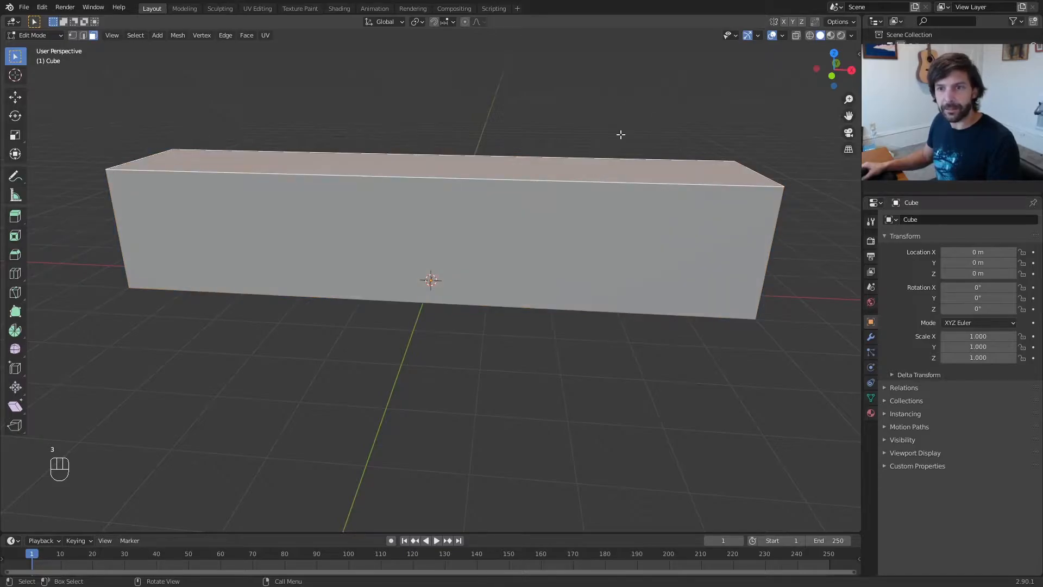
mouse_move(621, 134)
middle_mouse_down()
mouse_move(565, 161)
mouse_move(661, 125)
mouse_move(612, 154)
mouse_move(614, 134)
middle_mouse_up()
scroll(612, 153, "up", 2)
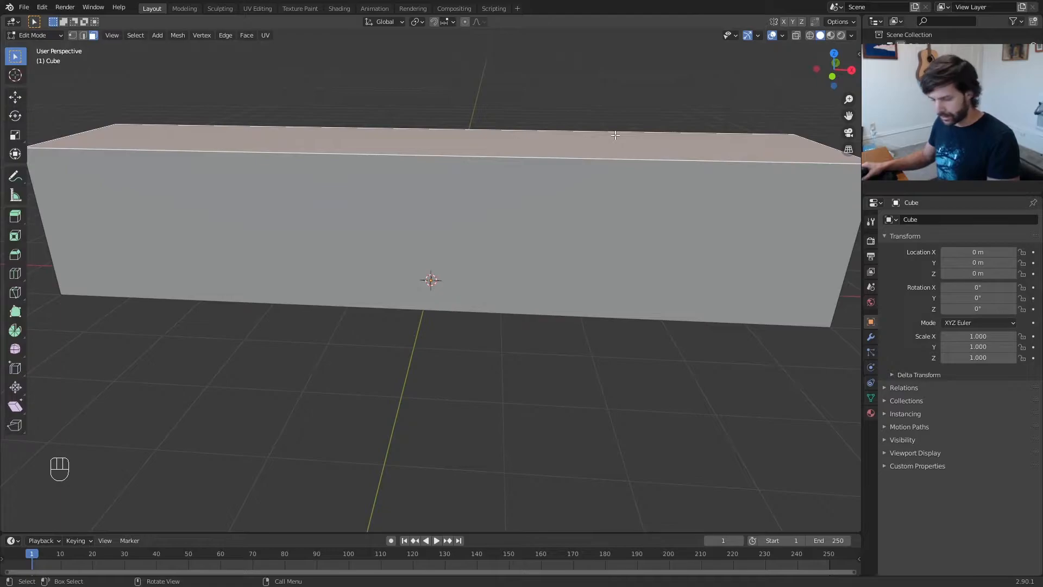
key("g")
key("z")
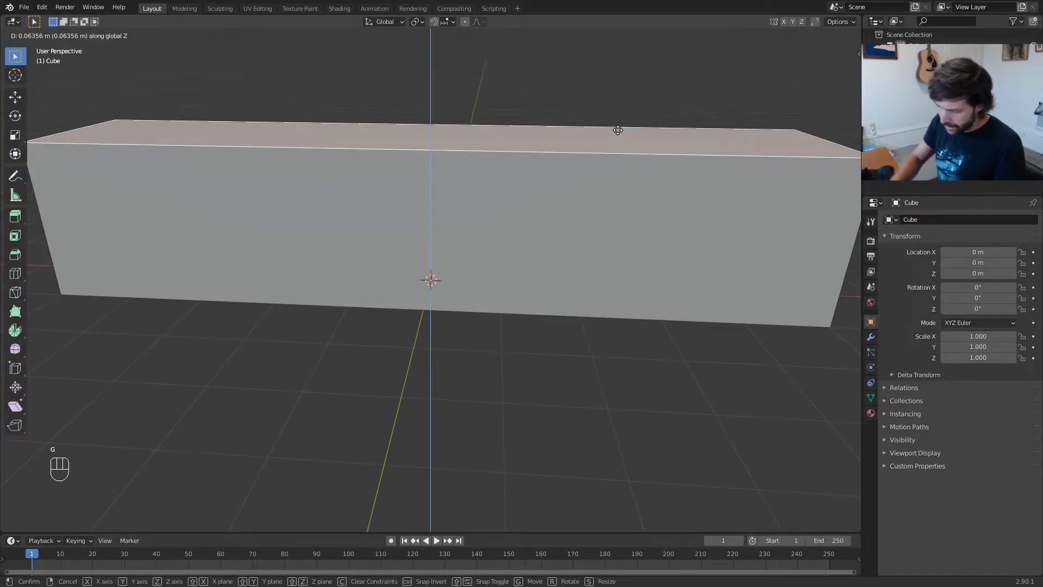
type("-1.8")
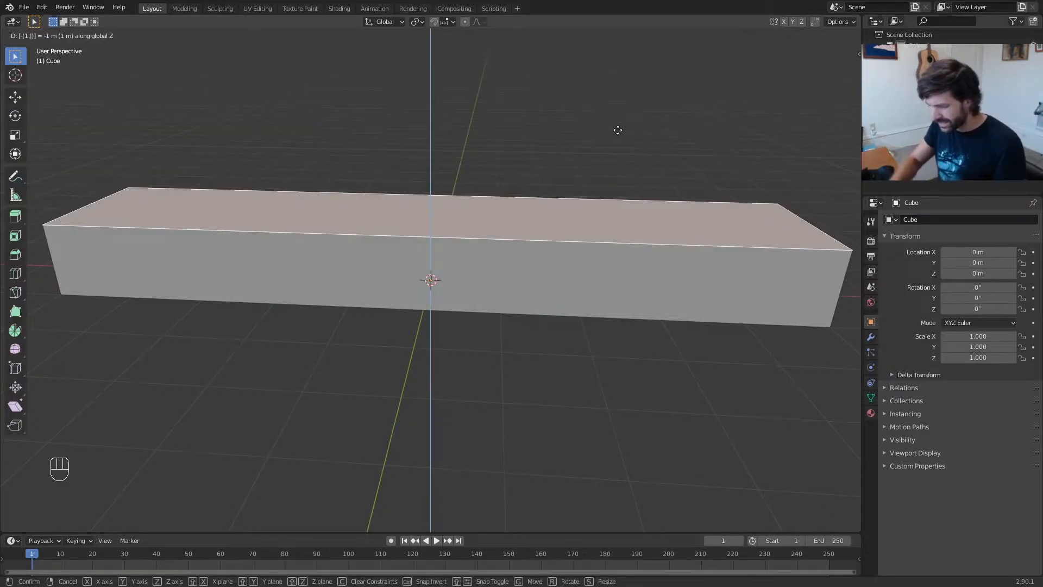
key("Return")
Bevel all edges of the plank with 3 segments and a width of about 0.03 m
middle_click_drag(720, 267, 570, 300)
key("a")
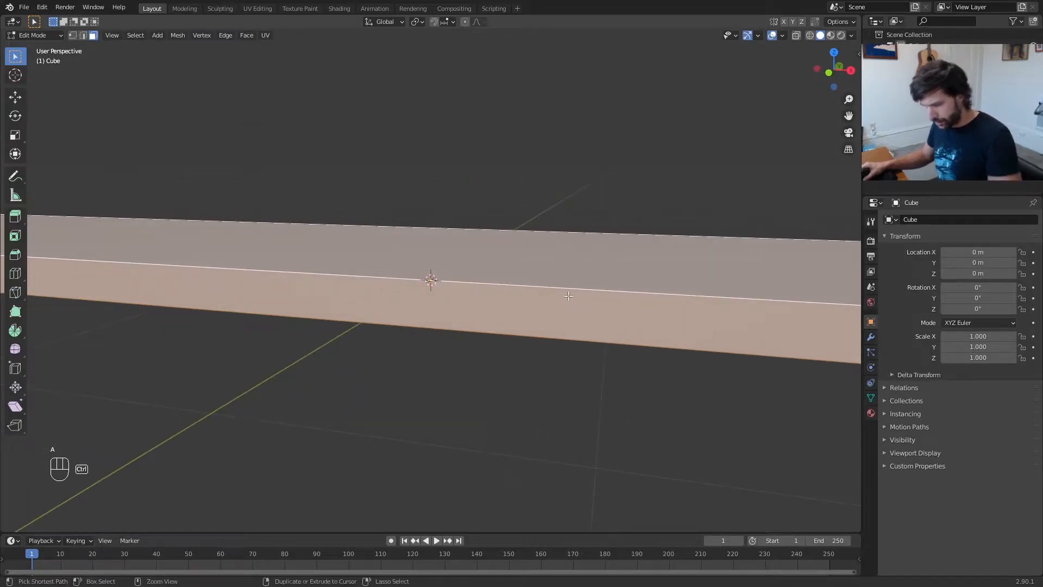
key("ctrl+b")
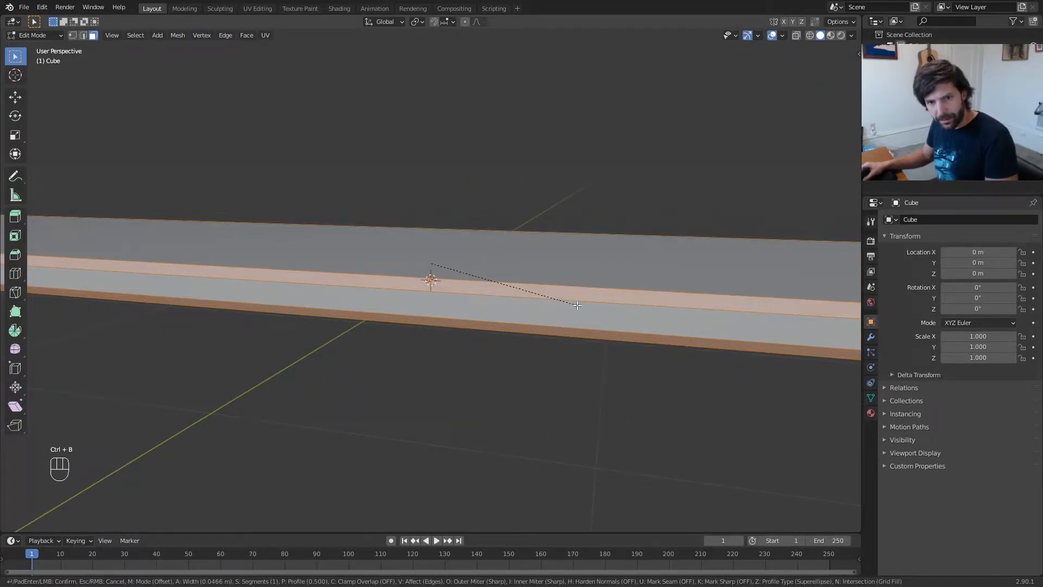
scroll(577, 305, "up", 2)
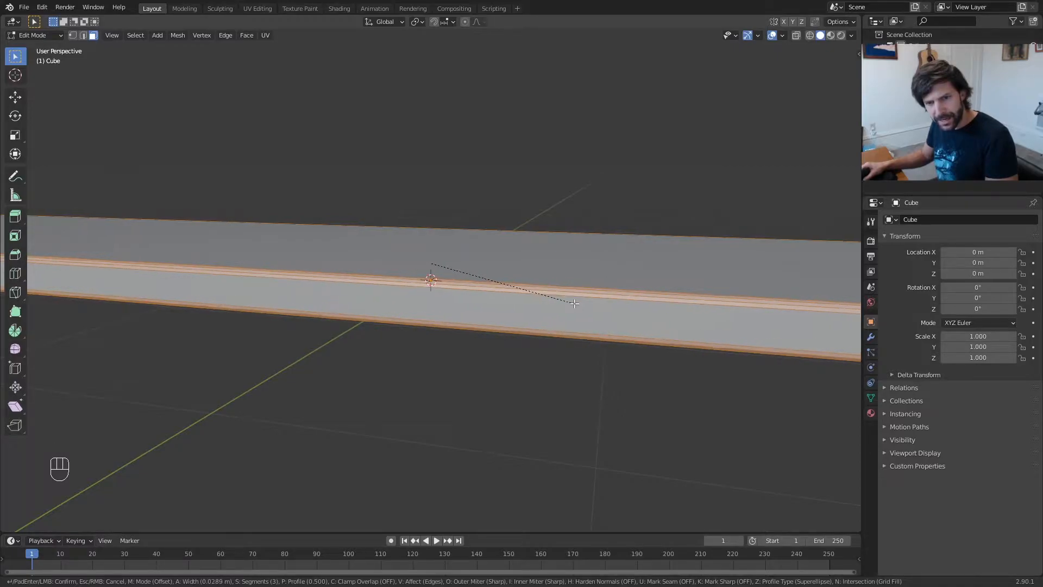
left_click(573, 302)
mouse_move(572, 302)
middle_mouse_down()
mouse_move(516, 314)
mouse_move(496, 292)
mouse_move(587, 298)
middle_mouse_up()
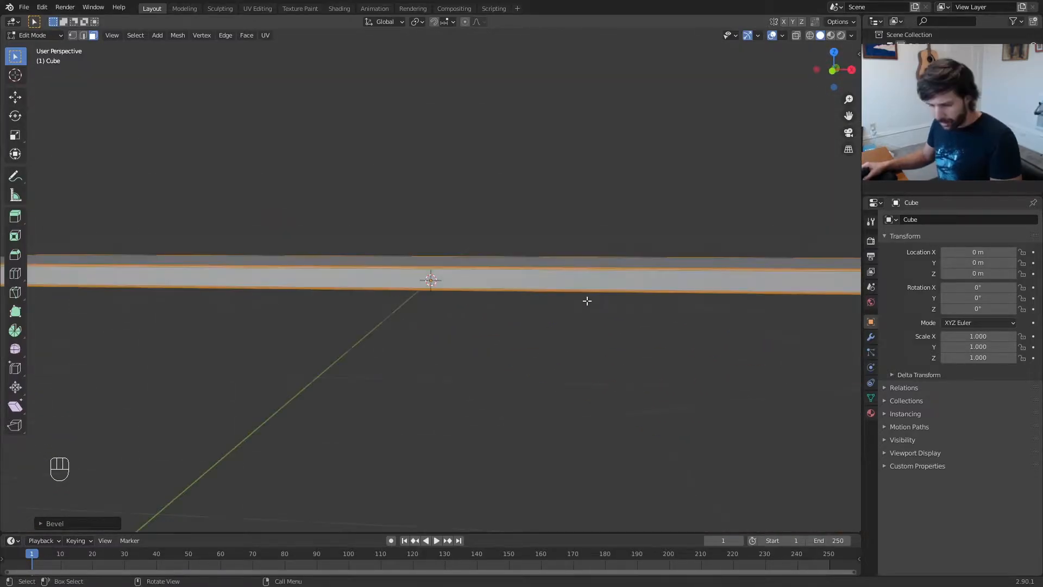
Add a cone mesh object and raise its geometry 1 m along Z in Edit Mode, leaving its origin in place
key("Tab")
scroll(580, 294, "down", 2)
key("shift+a")
mouse_move(573, 293)
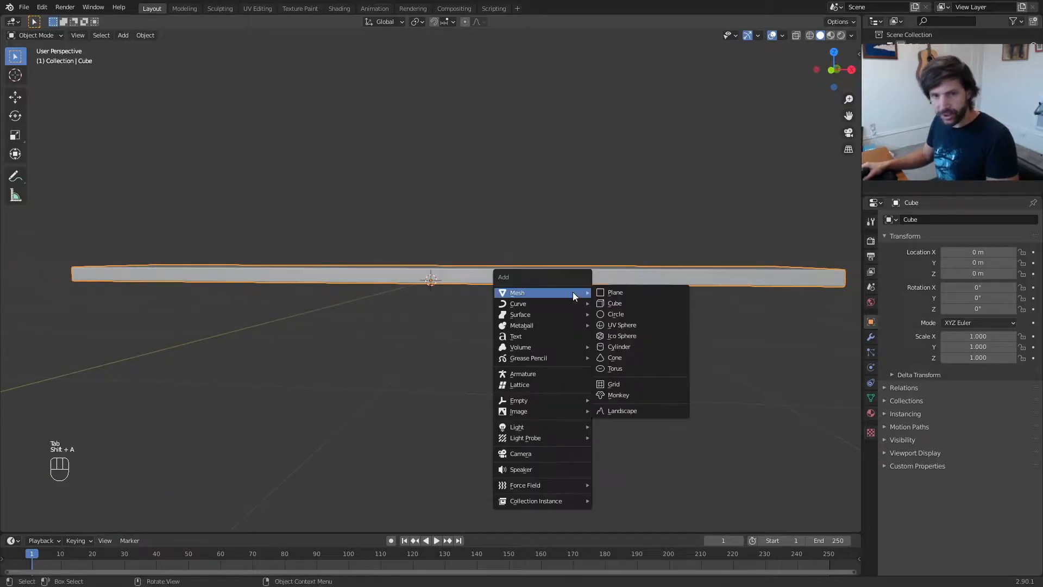
left_click(616, 357)
key("Tab")
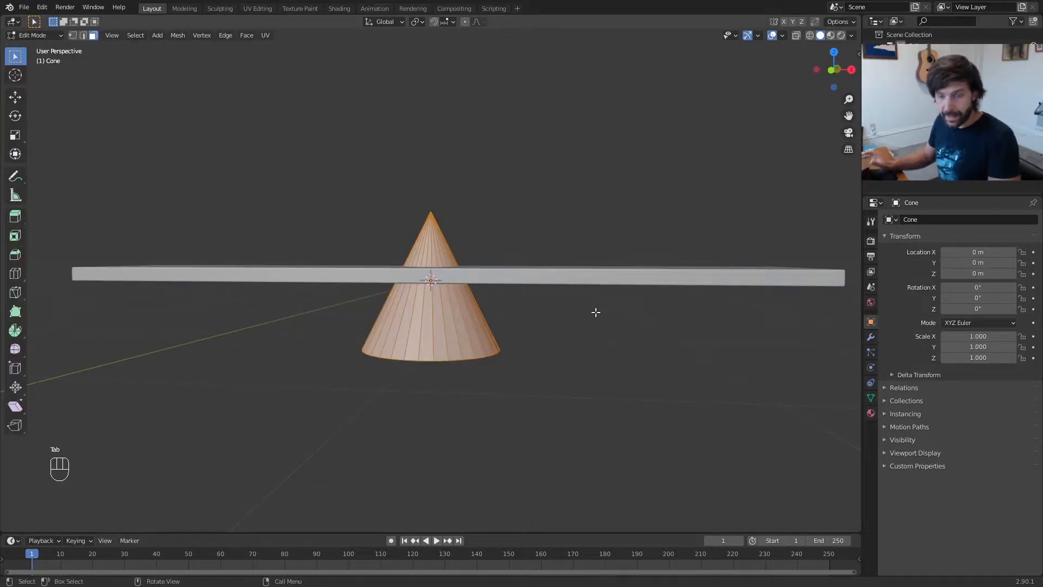
type("gz1")
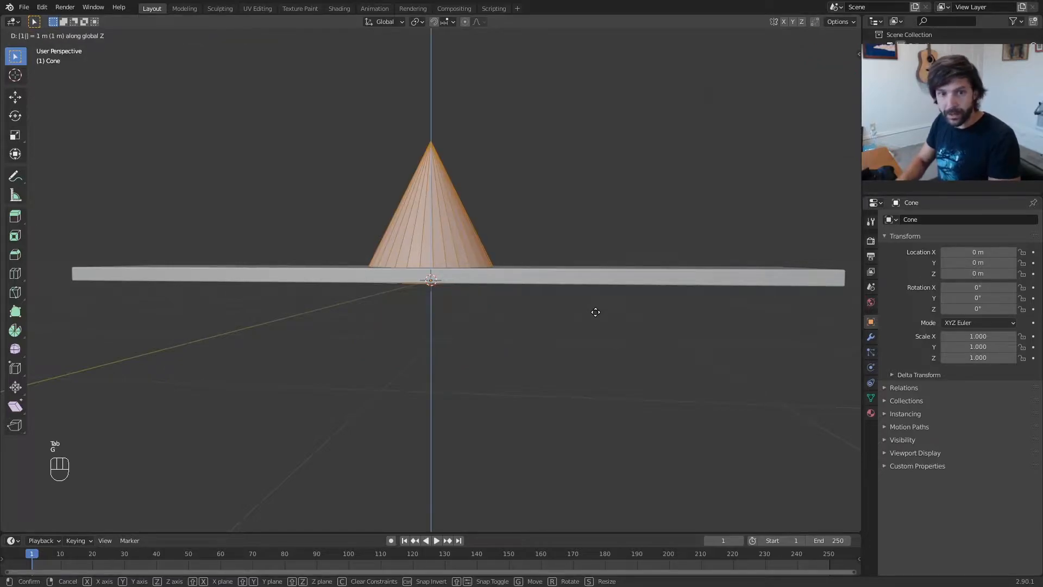
key("Return")
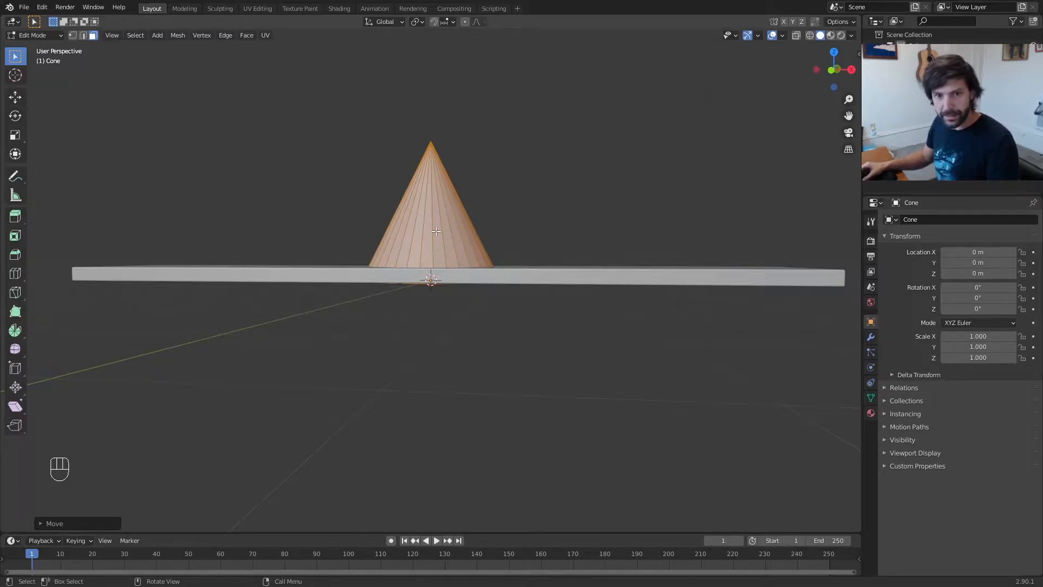
In Object Mode, move the cone down 2 m along Z
key("Tab")
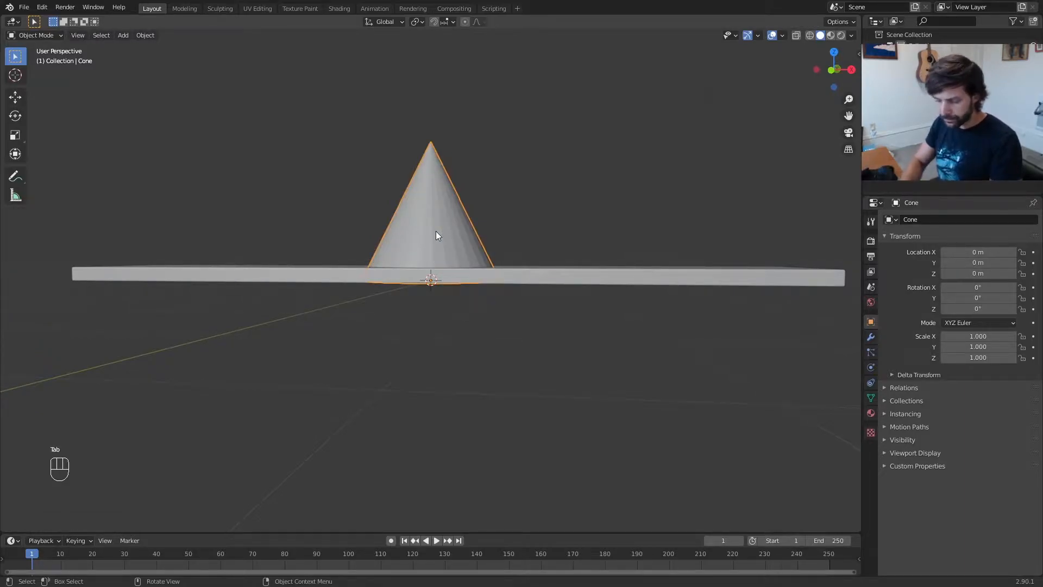
key("g")
key("z")
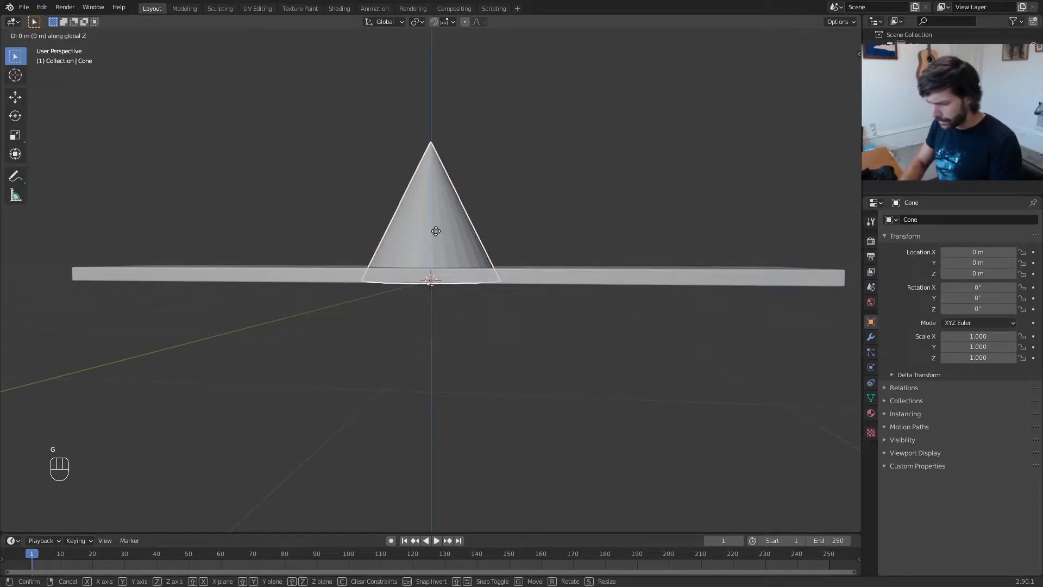
type("-2")
key("Return")
Bevel the cone's circular base edge loop with 3 segments and a width of about 0.016 m
scroll(474, 304, "up", 5)
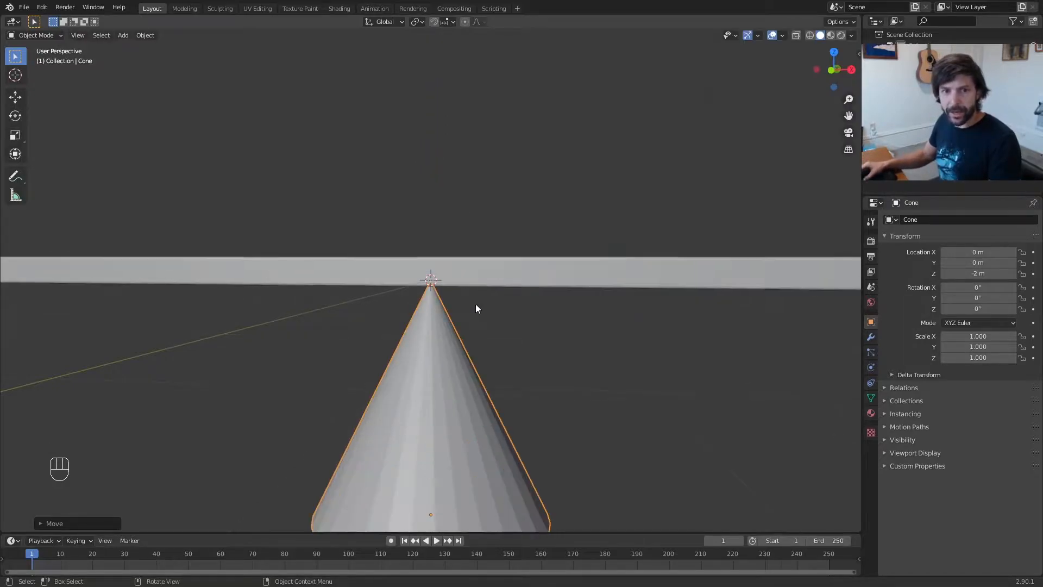
middle_click_drag(475, 315, 458, 287)
scroll(461, 303, "down", 4)
scroll(459, 337, "up", 4)
middle_click_drag(452, 389, 449, 290, "shift")
scroll(447, 313, "up", 3)
key("Tab")
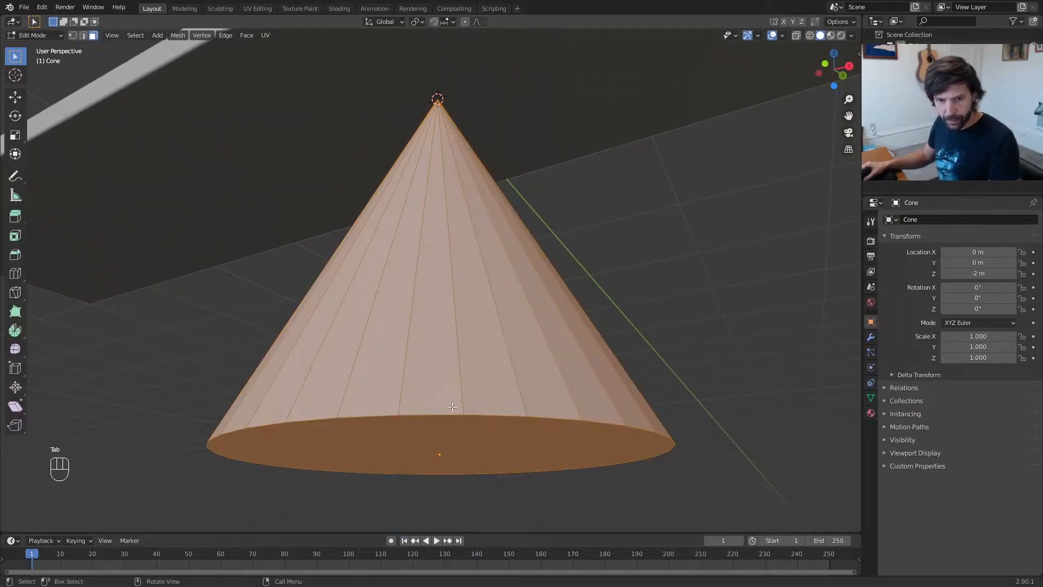
key("2")
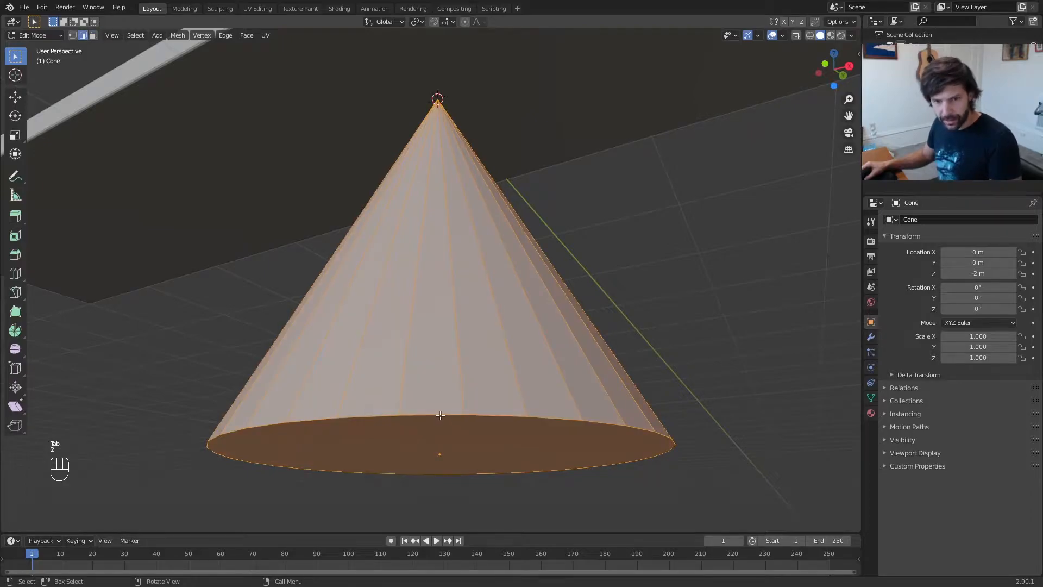
left_click(440, 415, "alt")
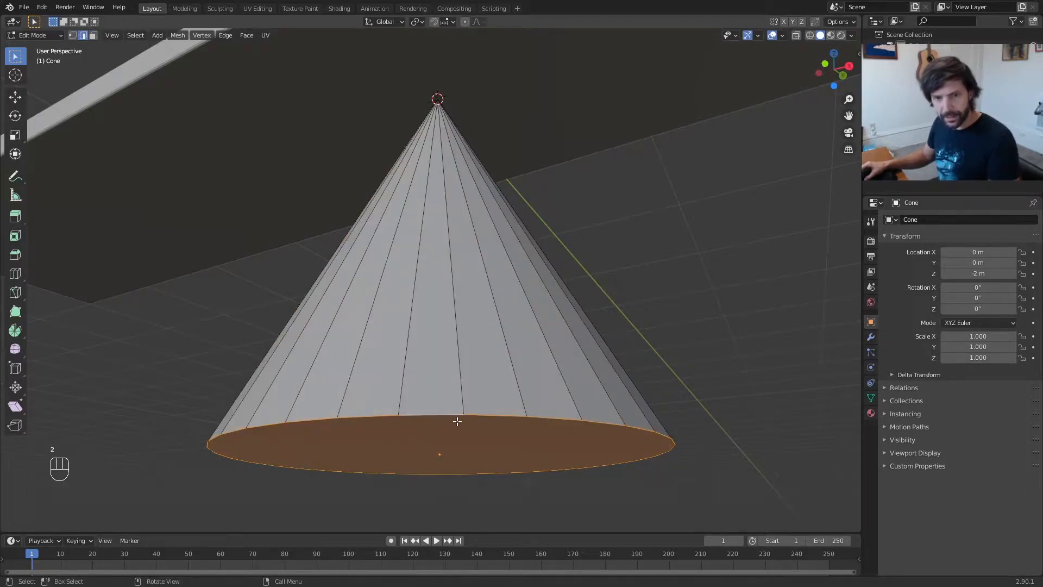
key("ctrl+b")
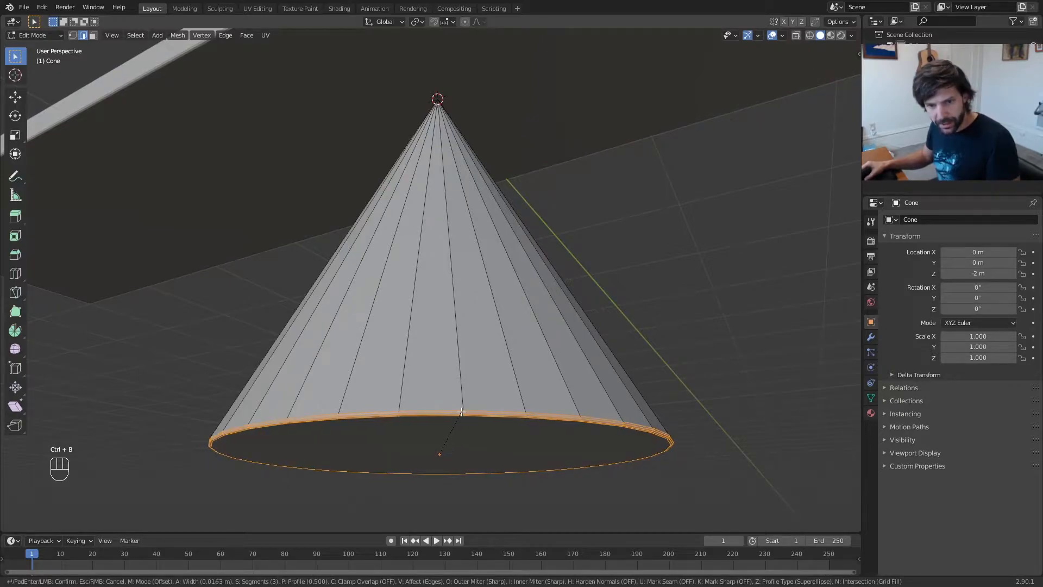
left_click(462, 413)
middle_click_drag(510, 420, 526, 437)
scroll(525, 438, "down", 3)
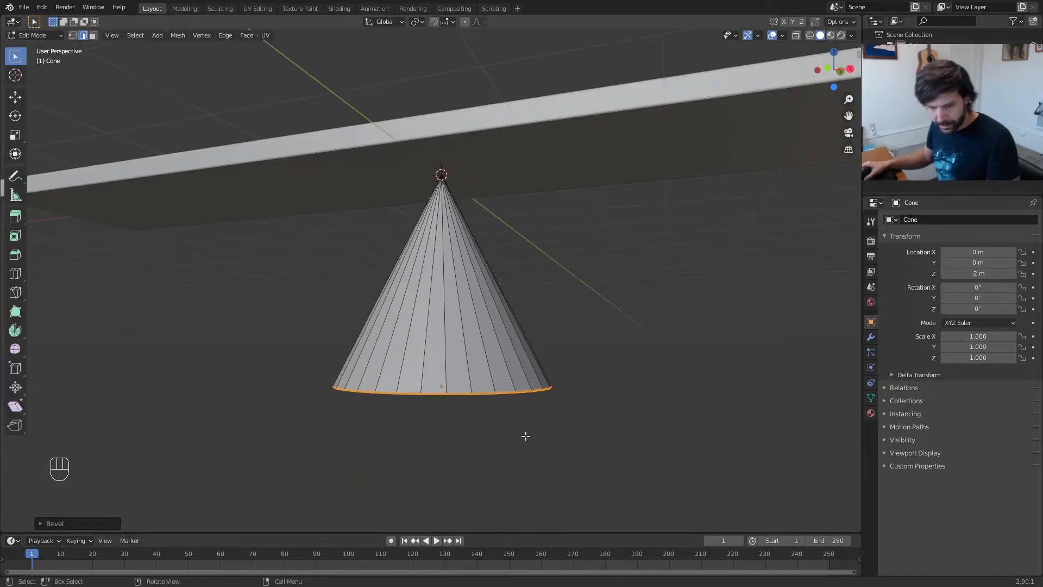
Return to Object Mode and apply smooth shading to the cone
key("Tab")
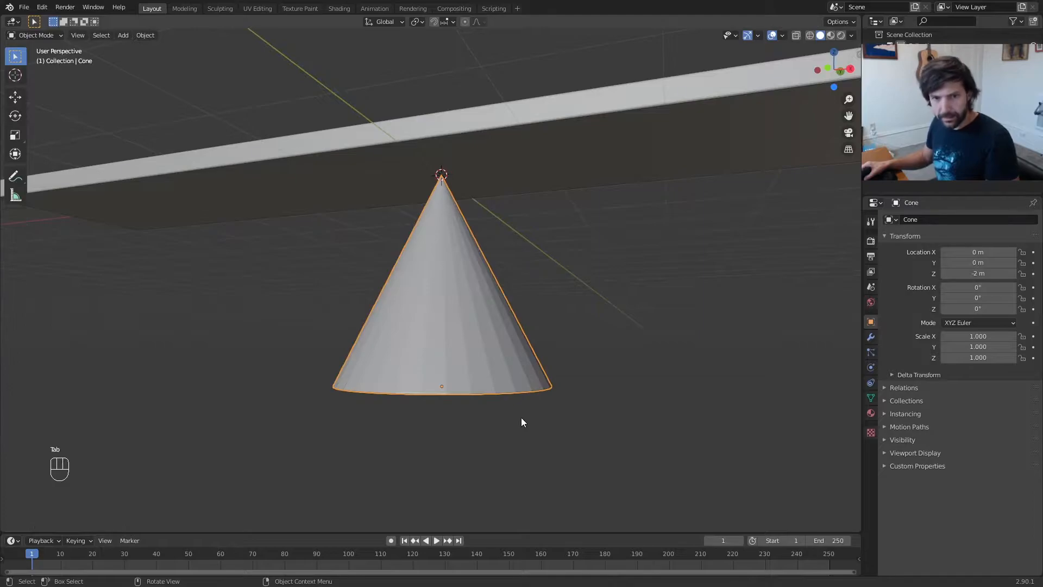
right_click(466, 328)
key("Escape")
Add a plane and scale it by 100 to serve as the ground
middle_click_drag(527, 335, 546, 359)
key("shift+a")
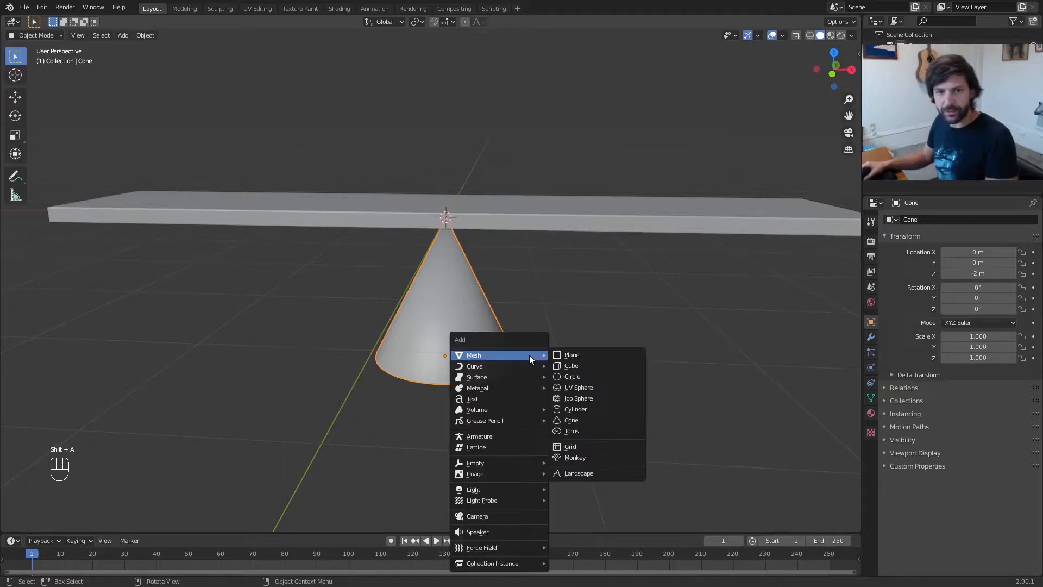
left_click(560, 356)
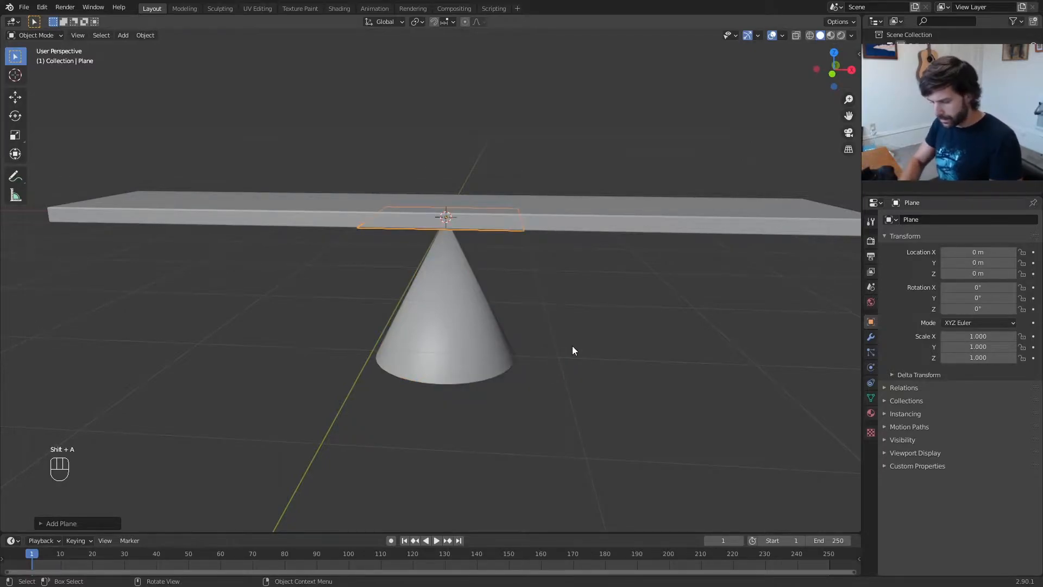
type("s")
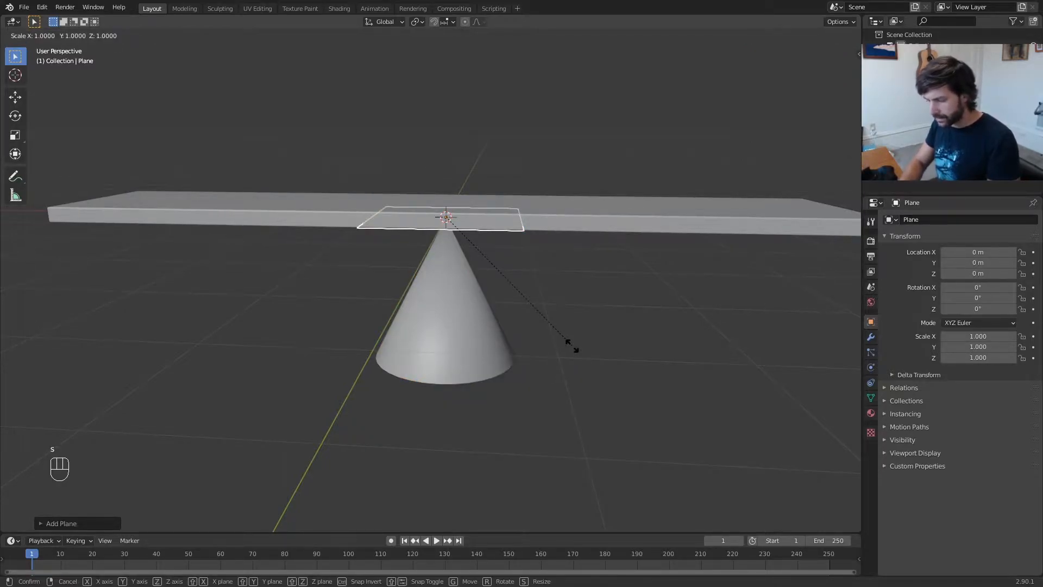
type("100")
left_click(572, 346)
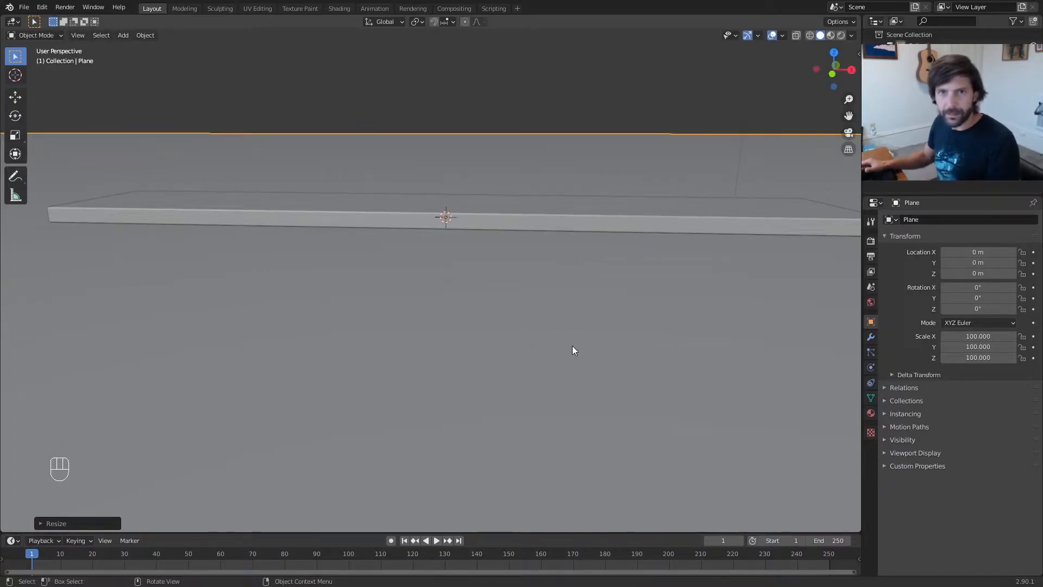
Move the ground plane down 2 m along Z to the base of the cone
key("g")
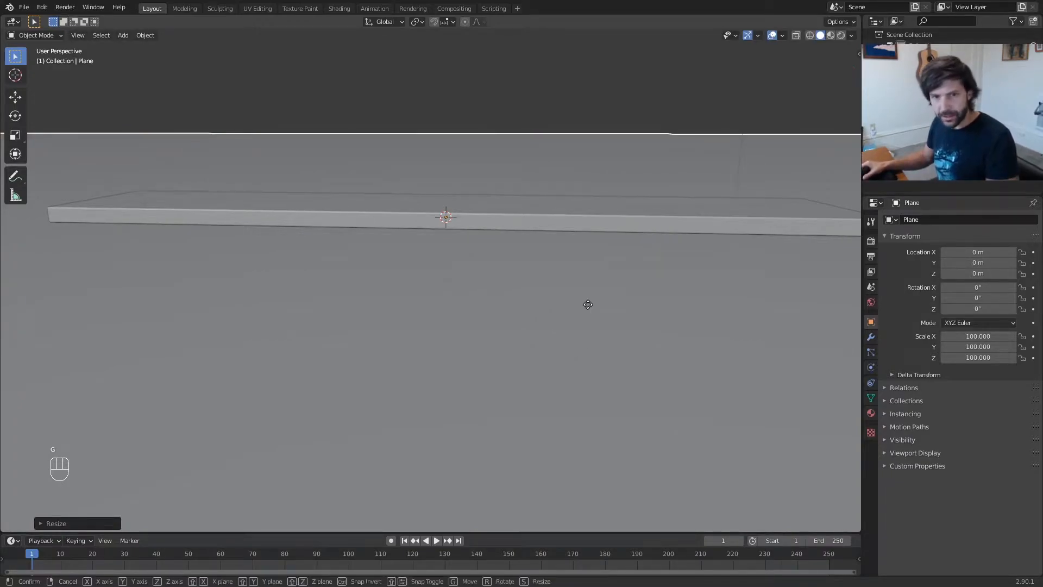
type("z")
type("-2")
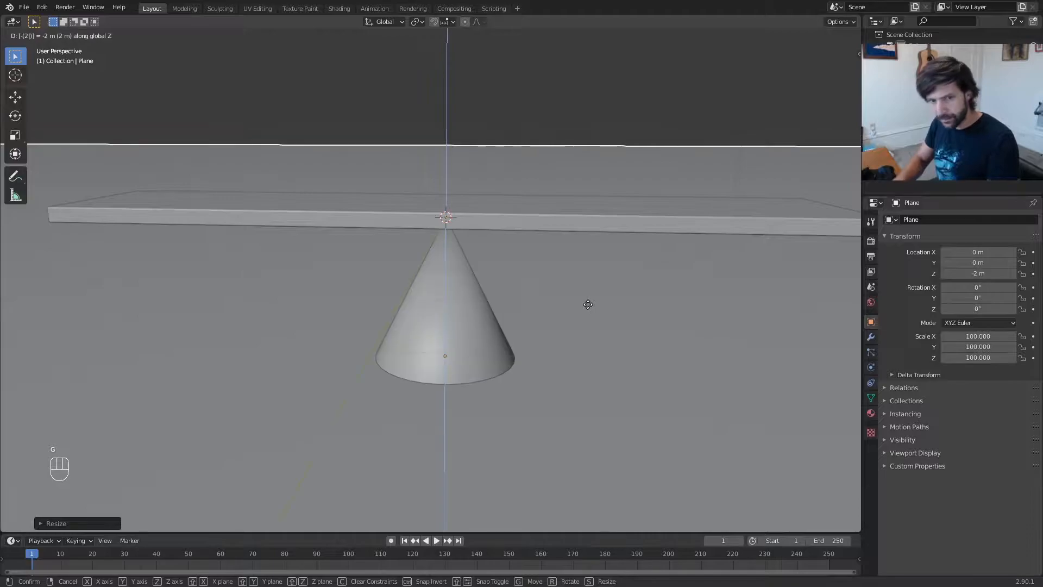
key("Return")
Add a UV sphere and apply smooth shading to it
middle_click_drag(588, 304, 539, 305)
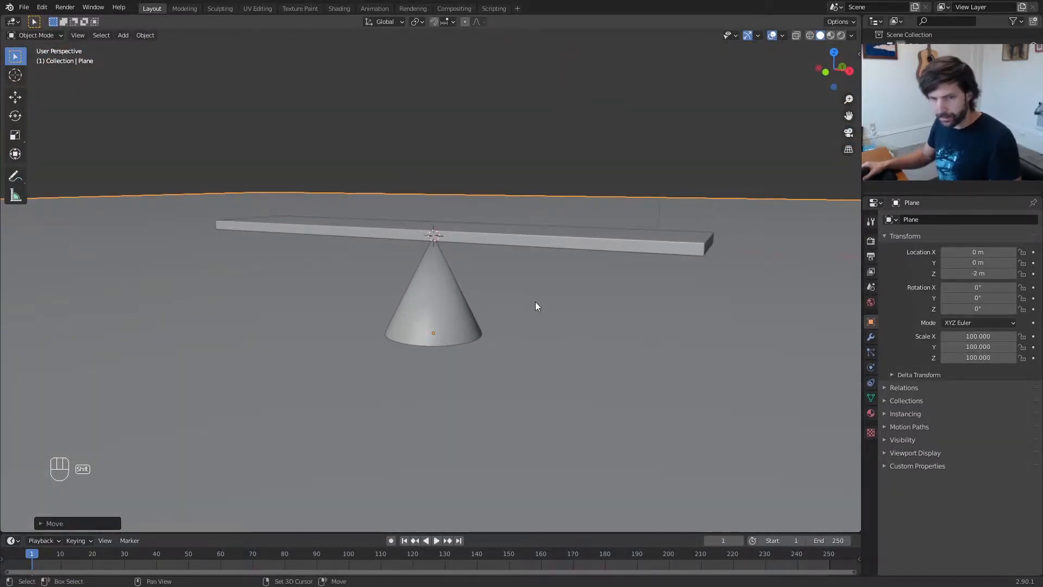
key("shift+a")
mouse_move(535, 300)
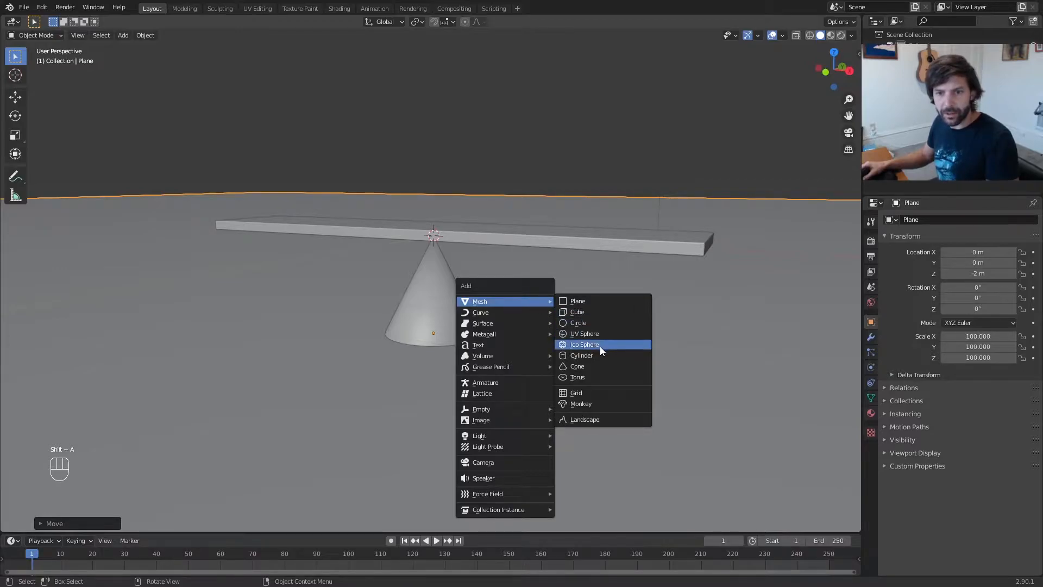
left_click(599, 335)
right_click(458, 222)
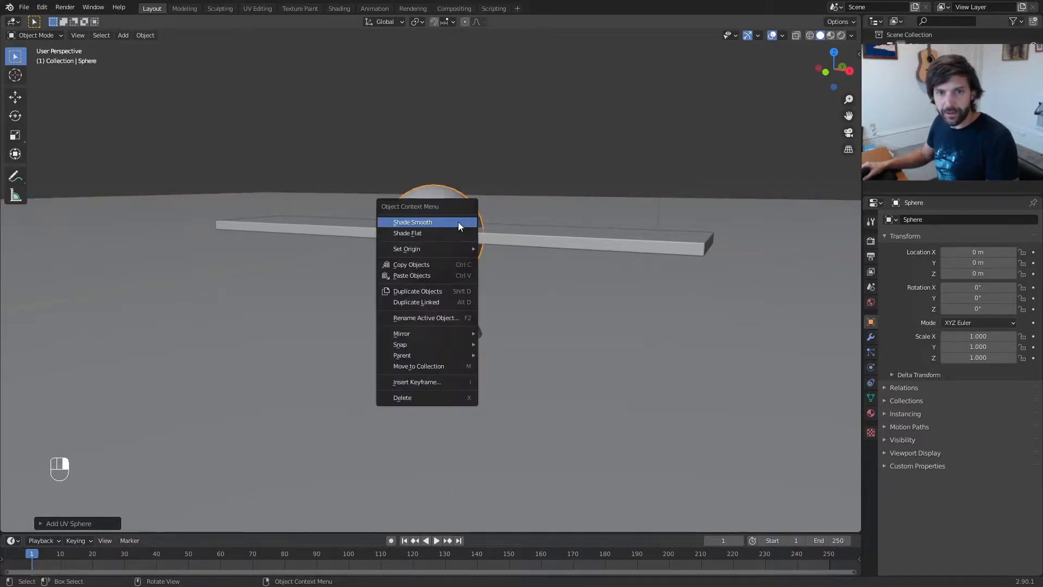
left_click(458, 223)
Move the sphere away from the seesaw to about X 9.98 m, Y 6.23 m, Z 4.33 m
scroll(478, 221, "down", 3)
key("g")
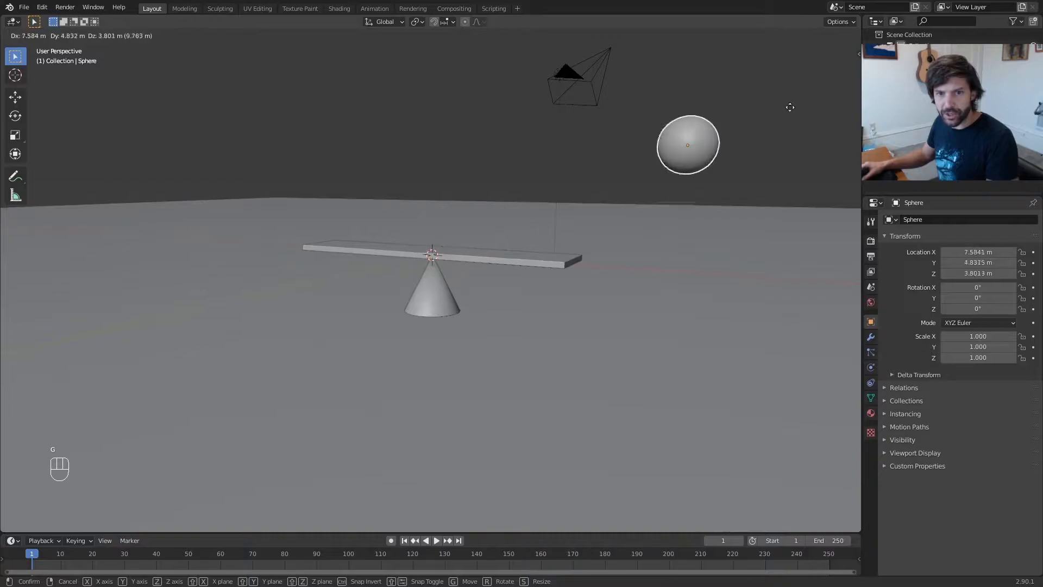
left_click(806, 112)
scroll(493, 259, "up", 2)
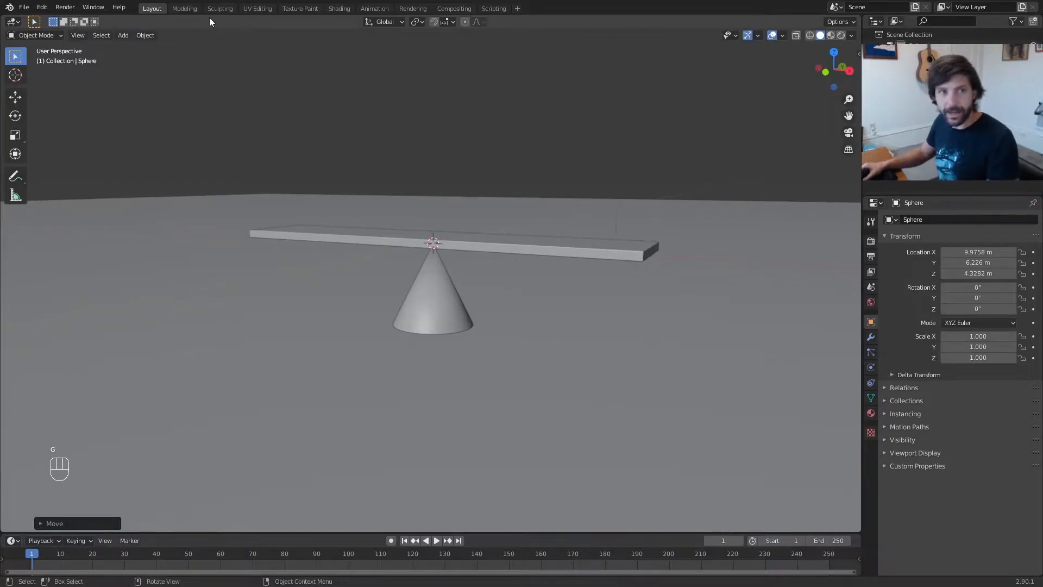
Split the 3D viewport in two, switch one half to the Animation Nodes editor, and create a new node tree
left_click_drag(5, 14, 553, 57)
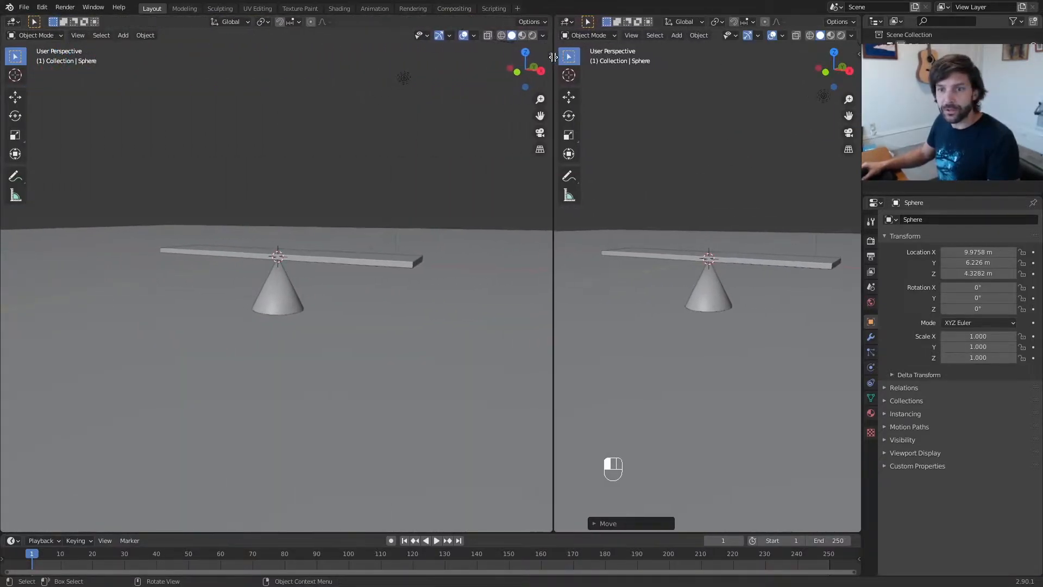
left_click(13, 22)
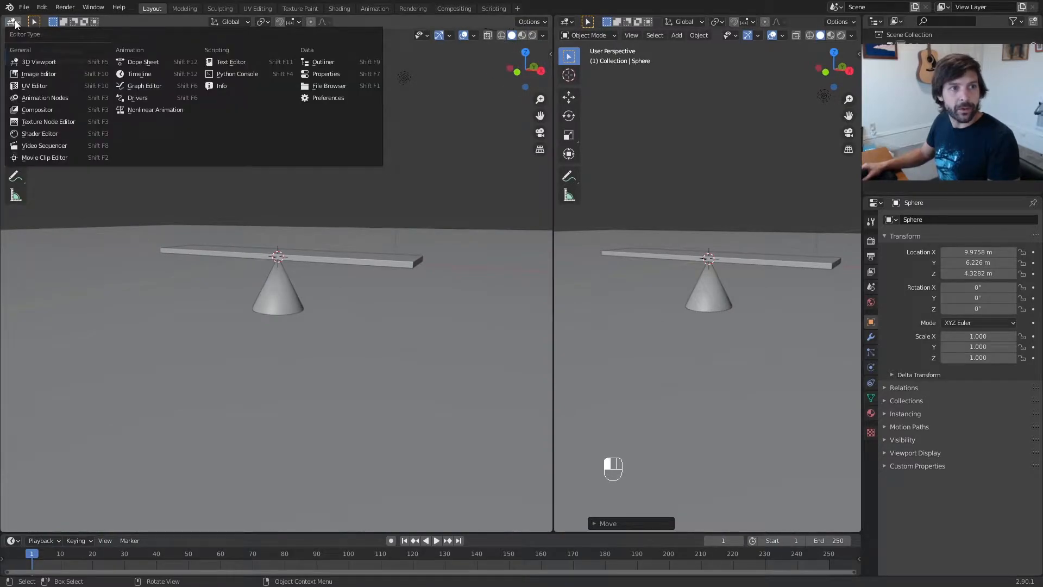
left_click(30, 100)
left_click(264, 24)
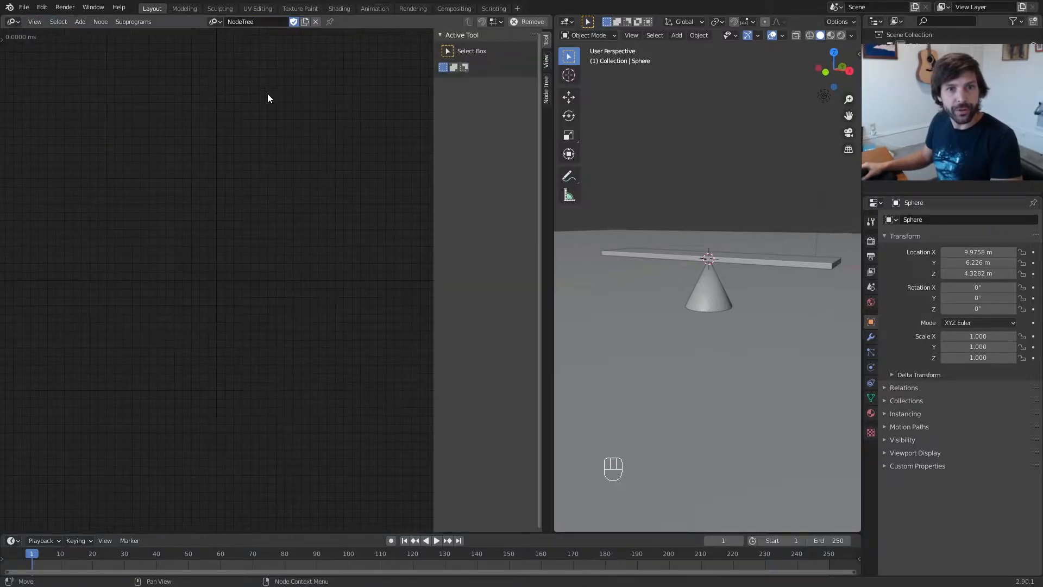
Enable the node tree's Frame Changed and Property Changed auto-execution options
left_click(545, 97)
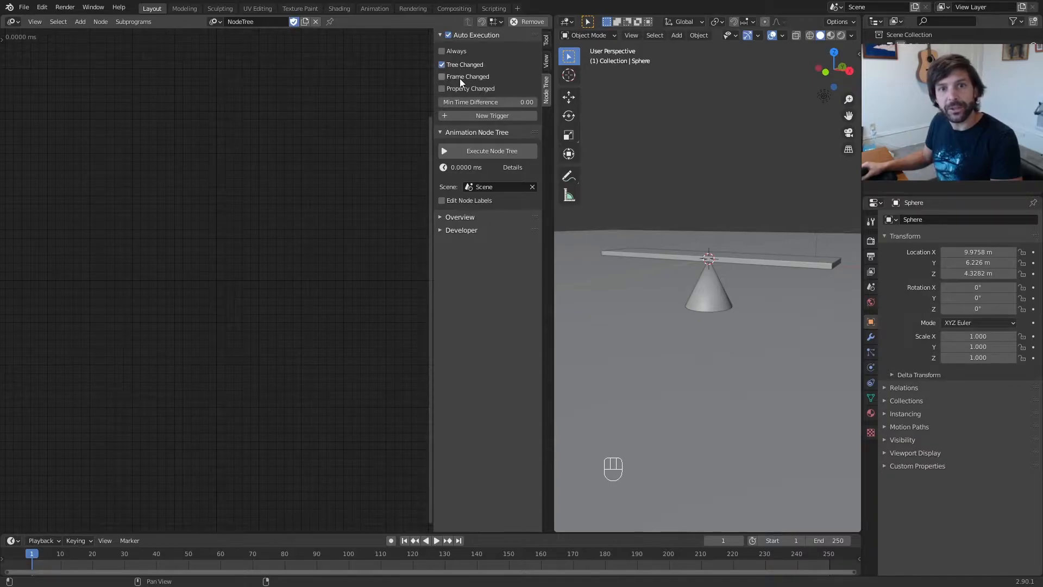
left_click(460, 89)
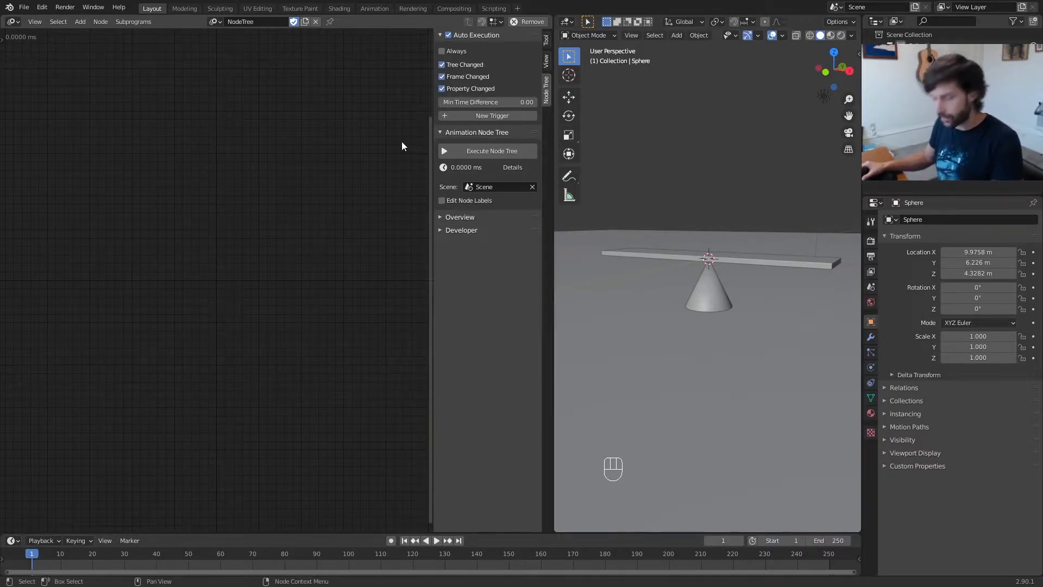
key("n")
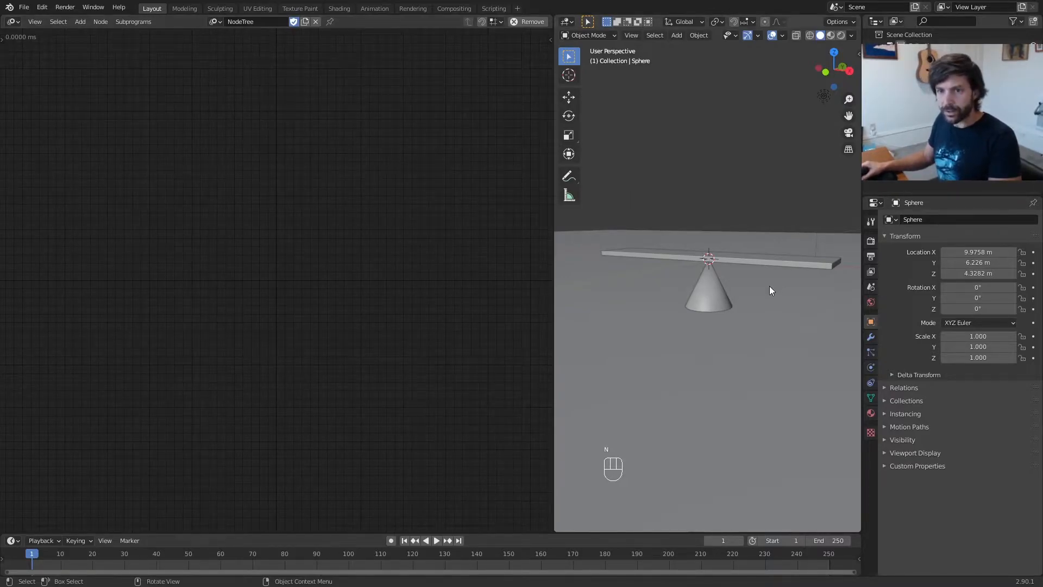
Add an Object Transforms Output node to the node tree
scroll(776, 271, "up", 2)
middle_click_drag(792, 256, 701, 232)
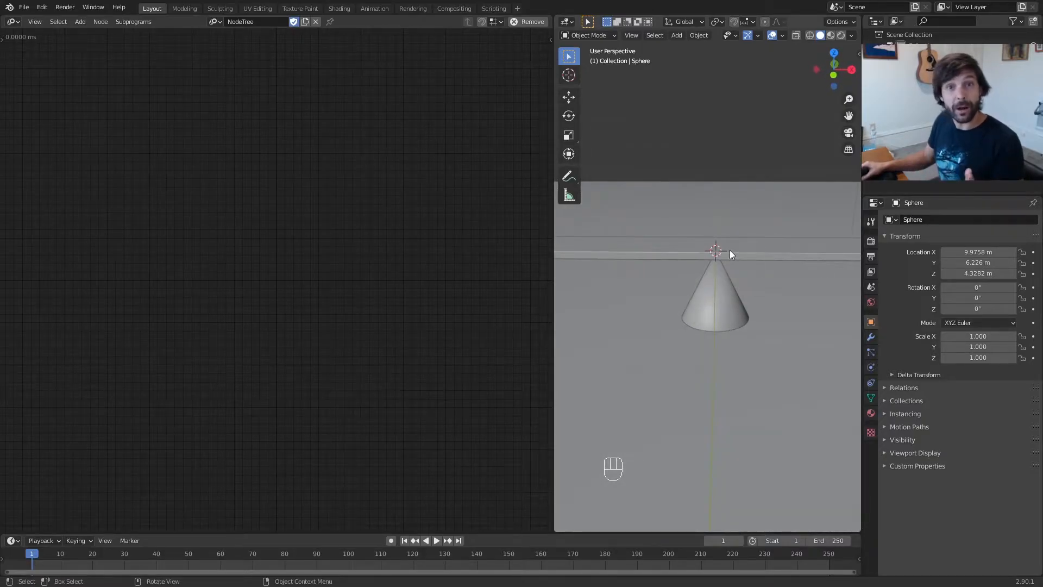
key("shift+a")
mouse_move(498, 245)
left_click(483, 127)
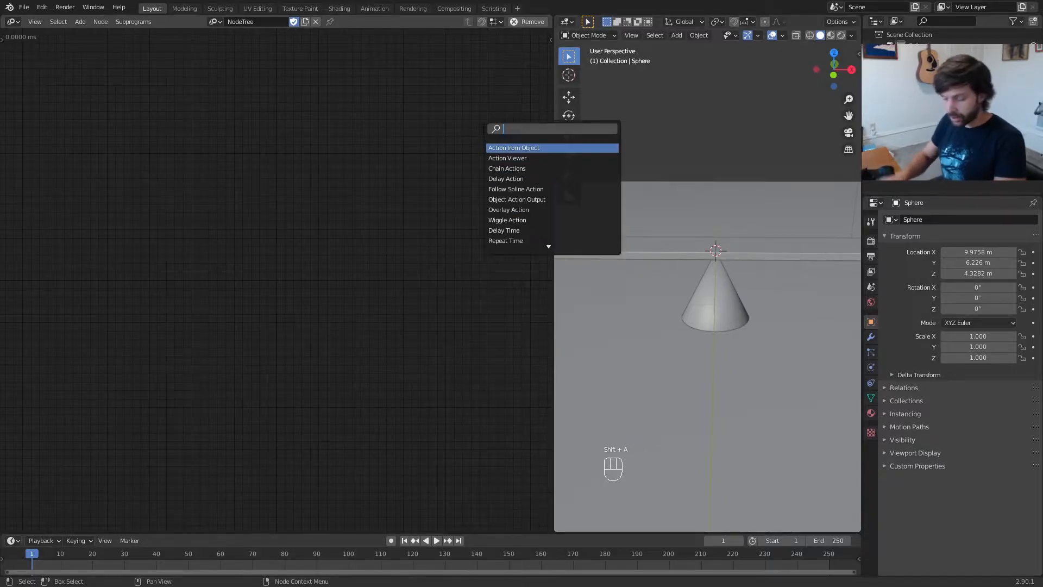
type("transforms output")
key("Return")
scroll(389, 198, "up", 6)
middle_click_drag(399, 200, 231, 246)
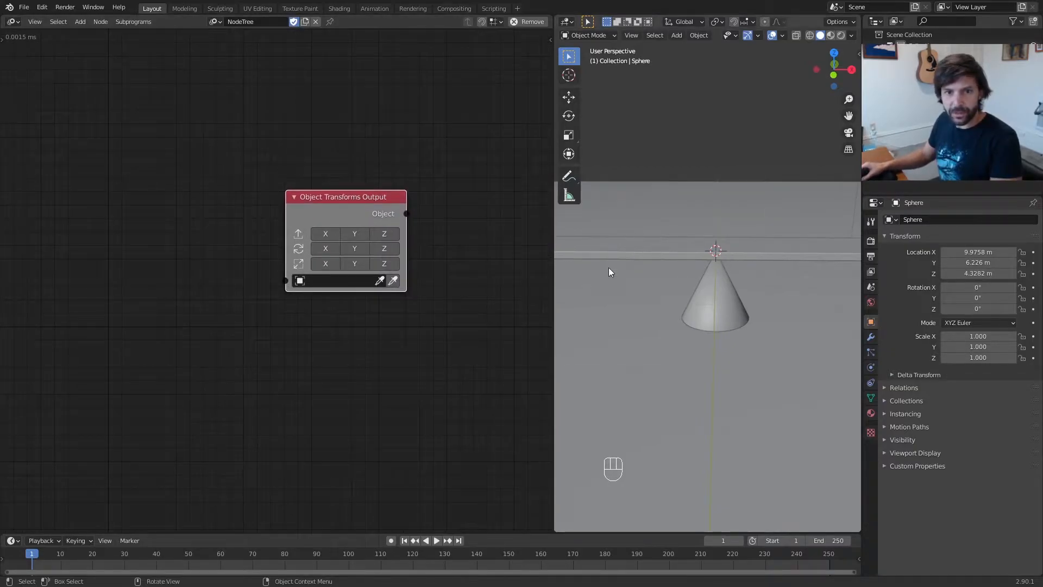
Assign the plank to the Object Transforms Output node and enable its Y rotation, tilting the plank to about 3.2°
scroll(399, 232, "up", 3)
scroll(399, 233, "down", 2)
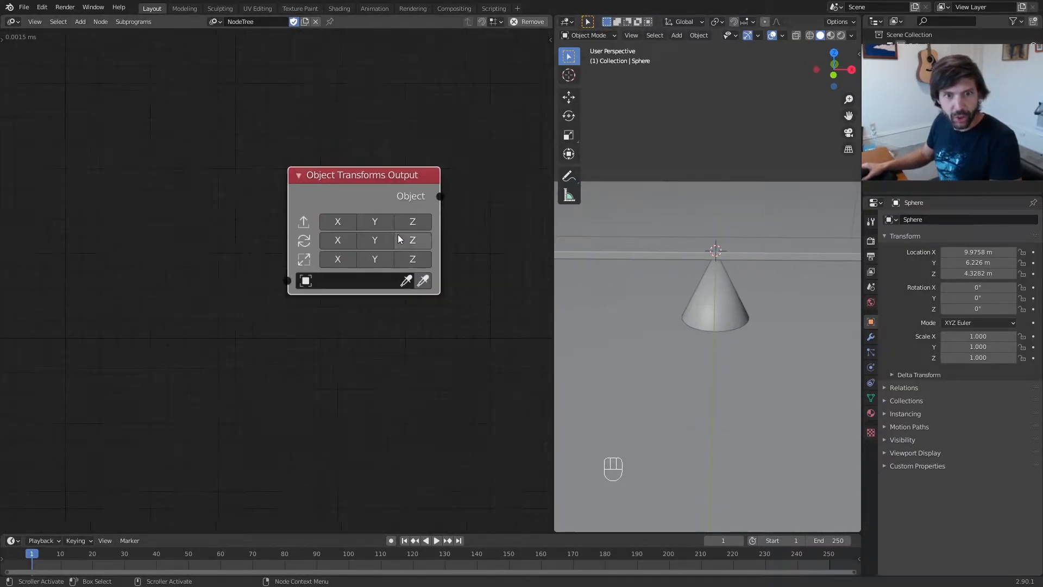
scroll(397, 234, "down", 1)
left_click(633, 252)
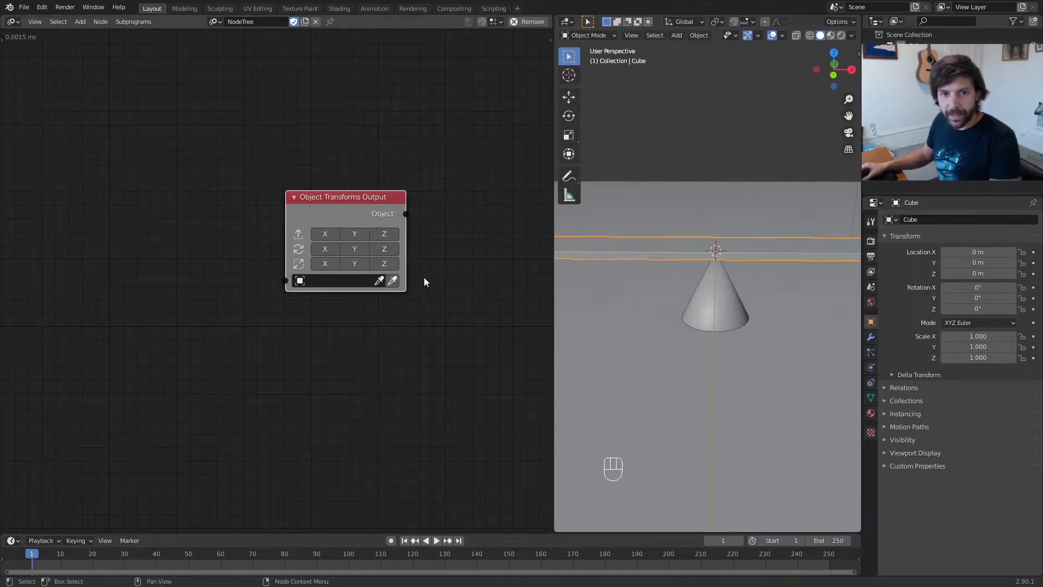
left_click(391, 281)
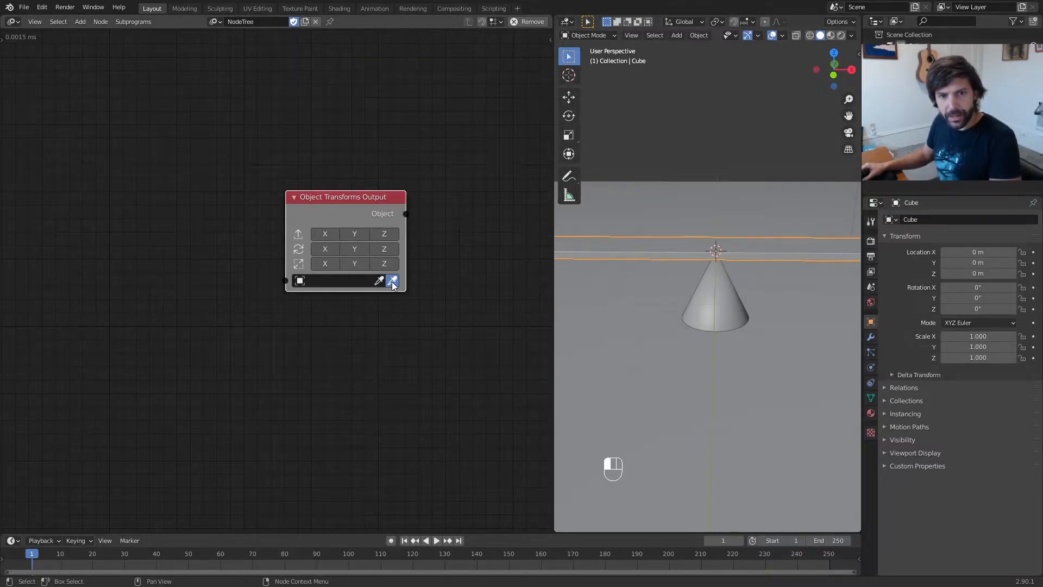
left_click(357, 249)
mouse_move(282, 322)
left_mouse_down()
mouse_move(364, 321)
mouse_move(190, 322)
mouse_move(300, 321)
left_mouse_up()
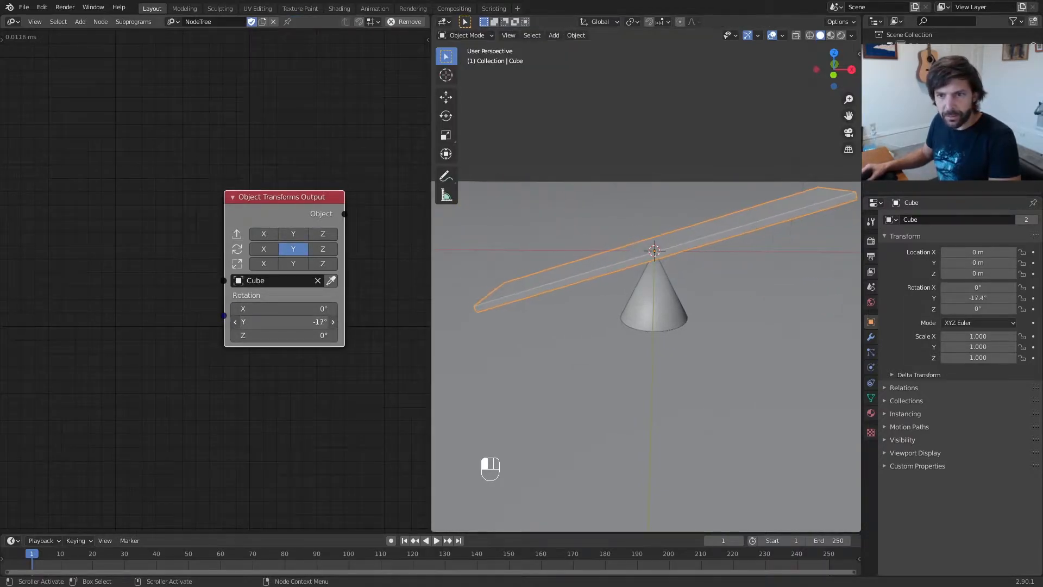
Add a Time Info node ahead of the Object Transforms Output node
scroll(307, 270, "down", 1)
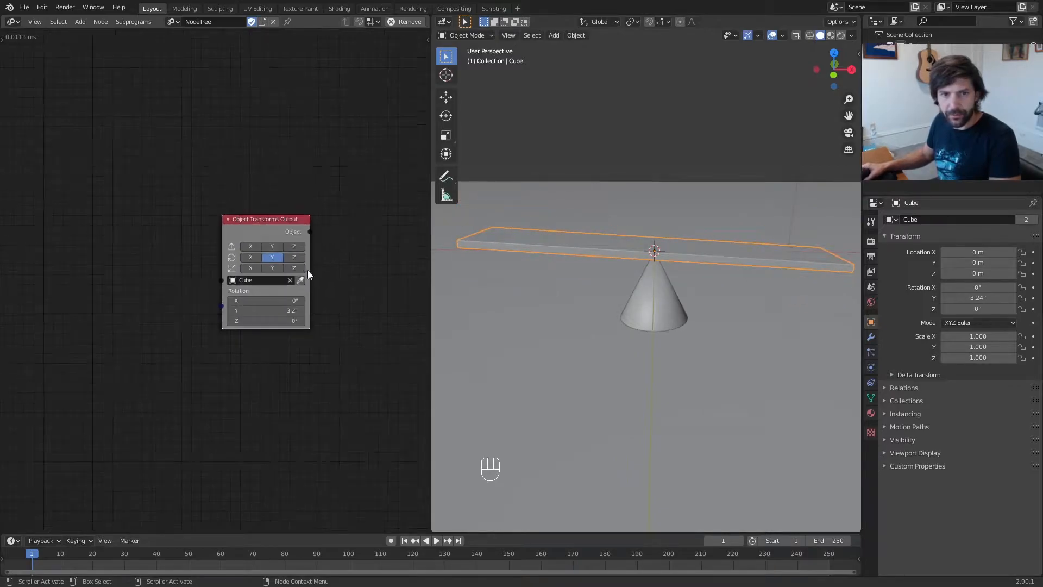
scroll(268, 302, "up", 1)
key("ctrl+a")
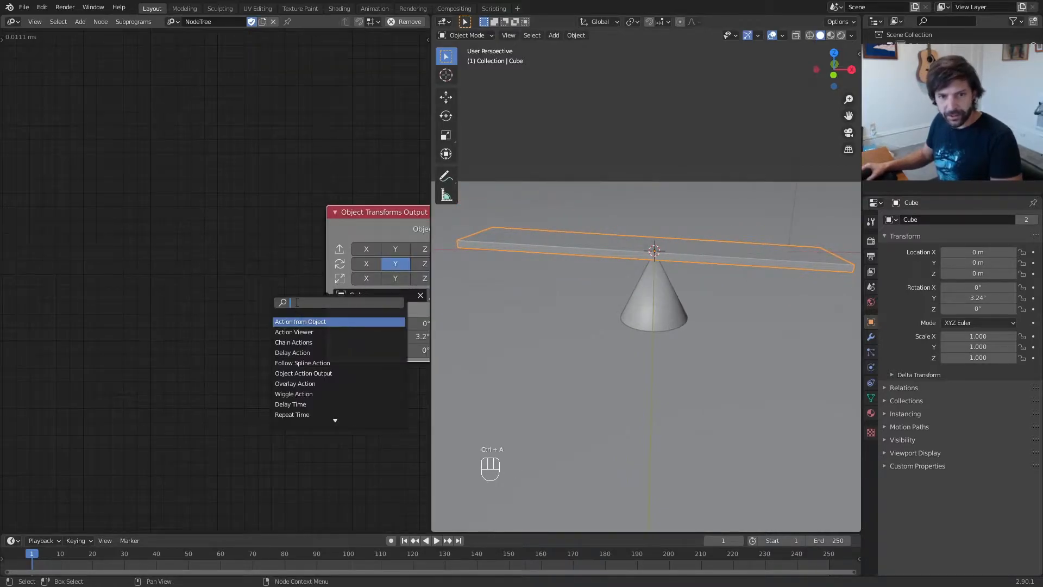
type("time")
key("Return")
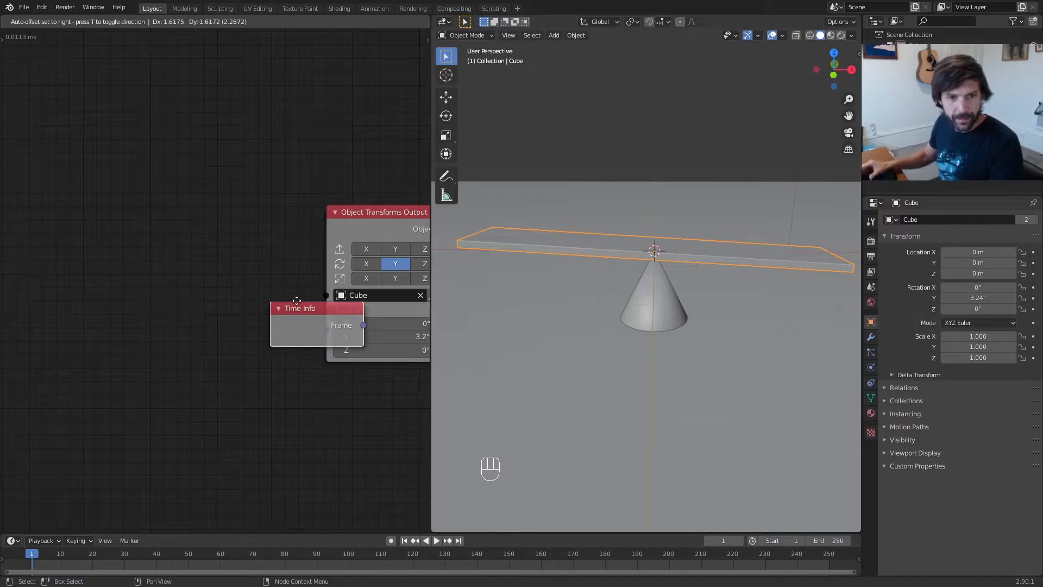
left_click(147, 213)
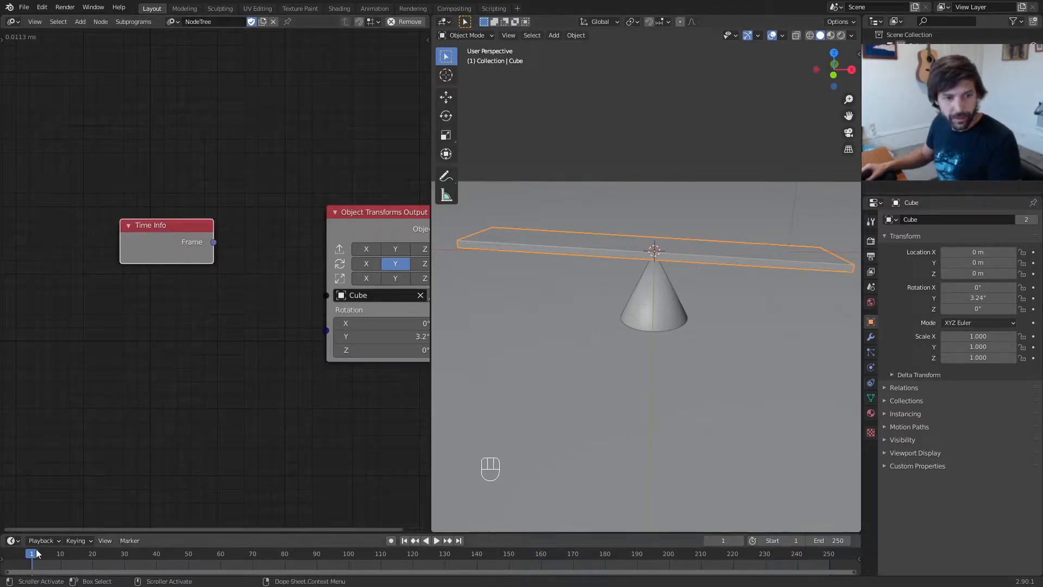
Connect Time Info's Frame to the plank's rotation through the Y input of a Combine Euler node, and space the nodes apart
left_click_drag(214, 243, 326, 330)
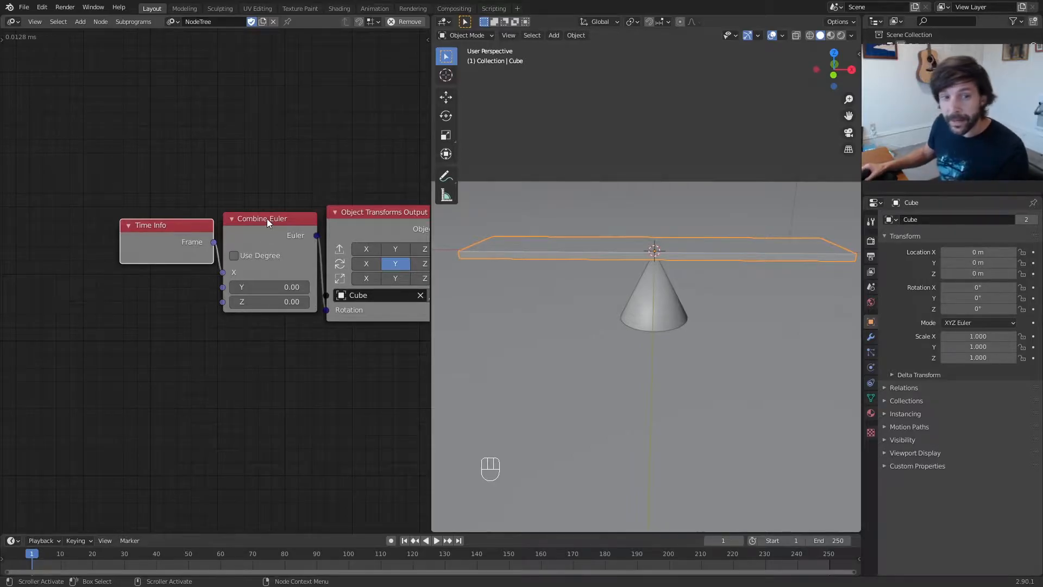
left_click_drag(181, 230, 155, 230)
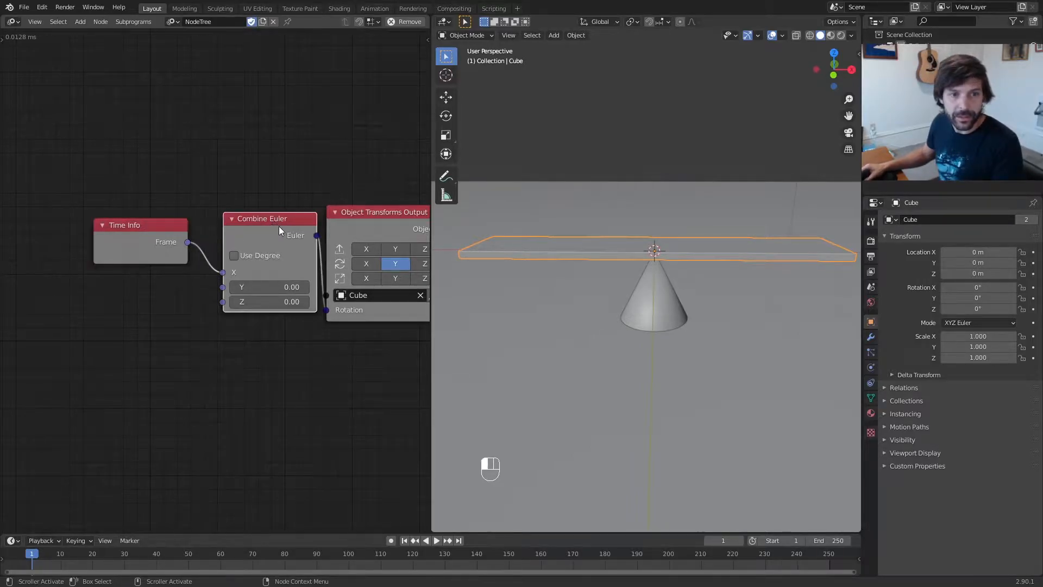
left_click_drag(278, 226, 270, 228)
left_click_drag(214, 278, 212, 288)
mouse_move(256, 231)
left_mouse_down()
mouse_move(247, 290)
mouse_move(255, 238)
left_mouse_up()
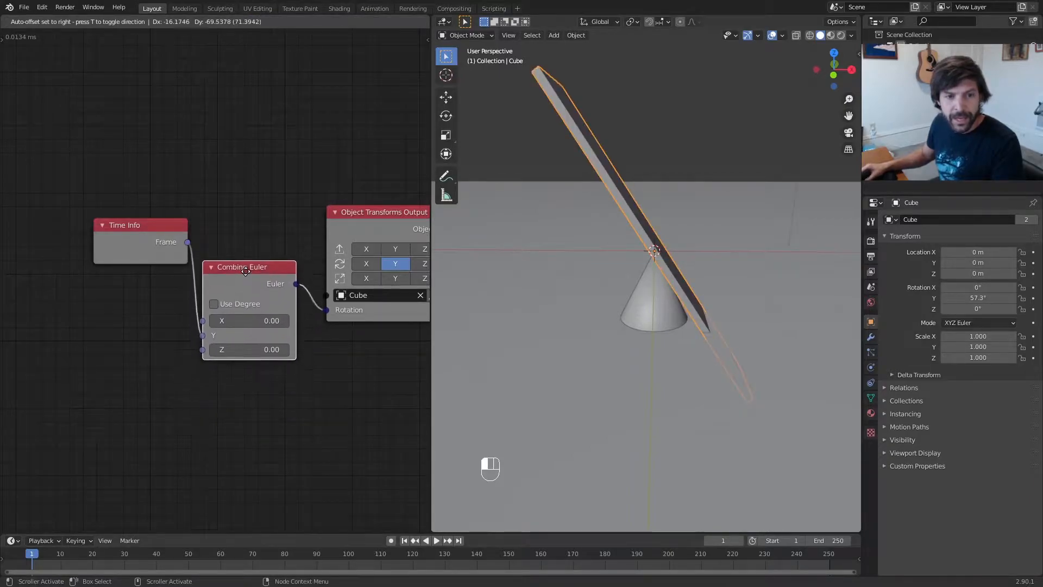
left_click_drag(141, 224, 66, 223)
Play the animation and scrub the timeline to preview the plank's rotation, stopping at frame 0
key("space")
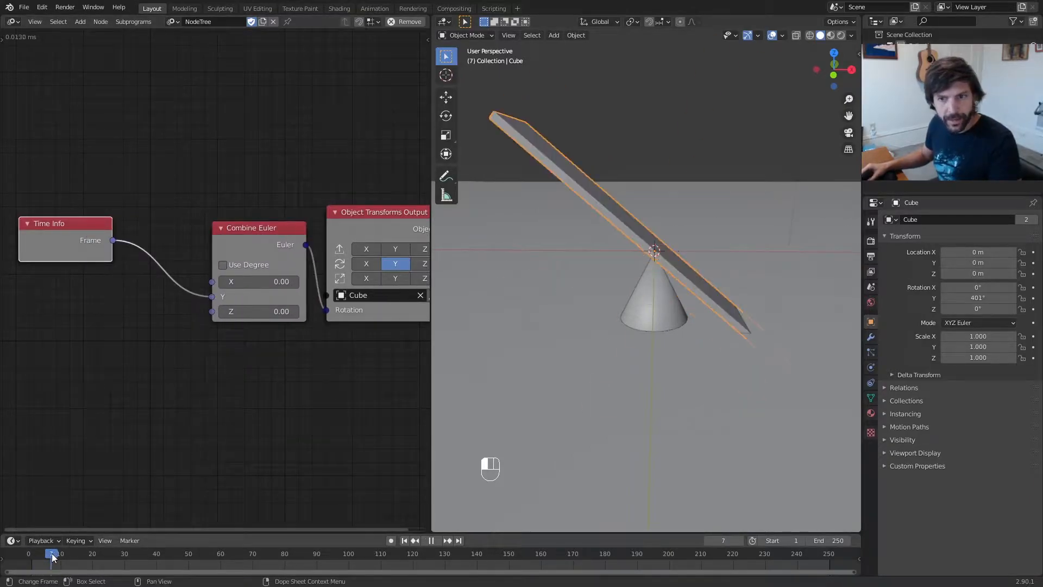
left_click_drag(83, 560, 17, 574)
key("space")
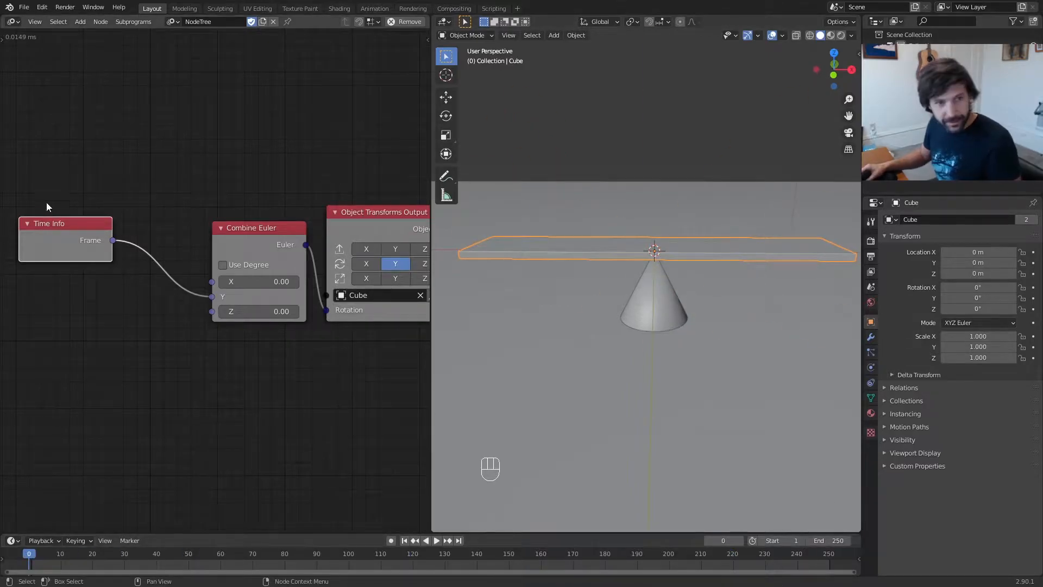
Expose the End Frame output on the Time Info node and widen the node editor
key("n")
left_click(423, 41)
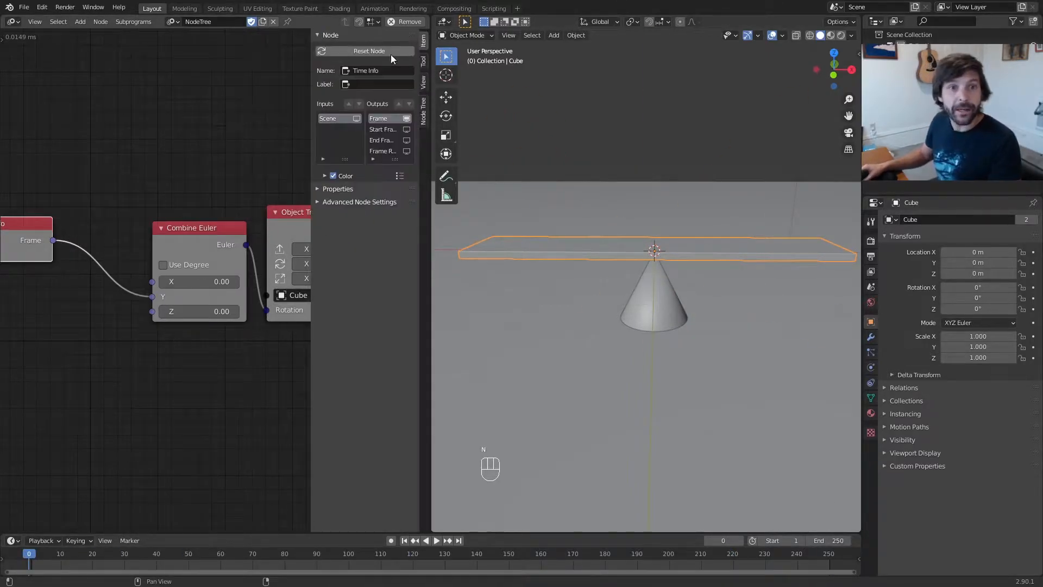
left_click(406, 140)
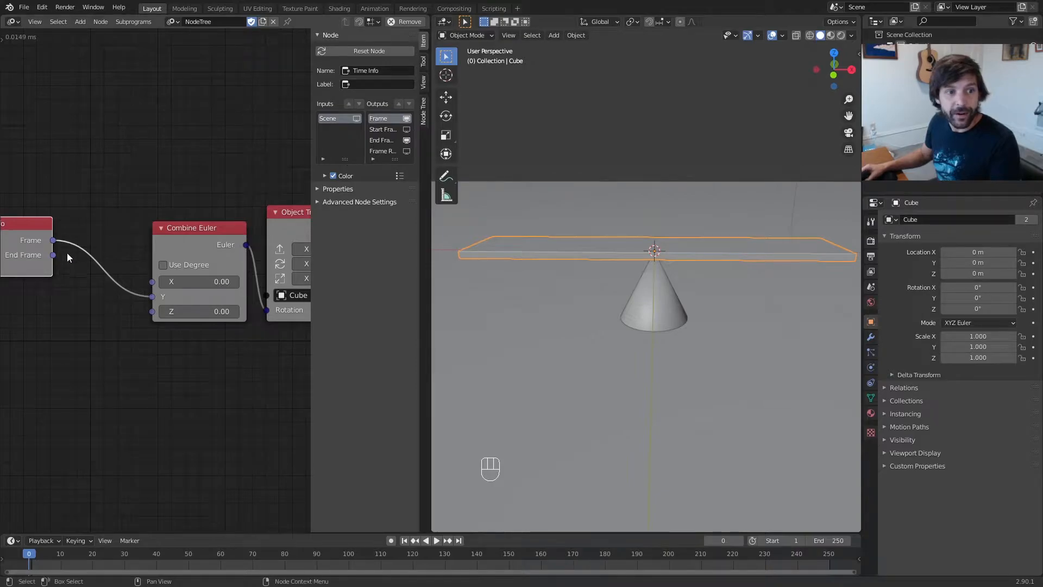
middle_click_drag(63, 233, 113, 223)
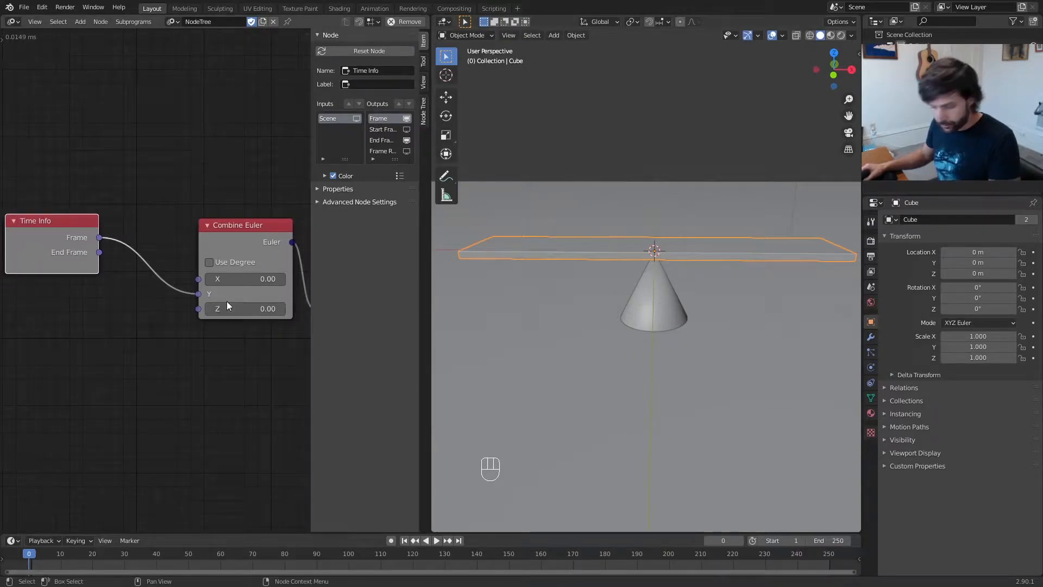
key("n")
left_click_drag(429, 360, 541, 360)
Add a Math node set to Divide, with Time Info's Frame feeding A and End Frame feeding B
key("ctrl+a")
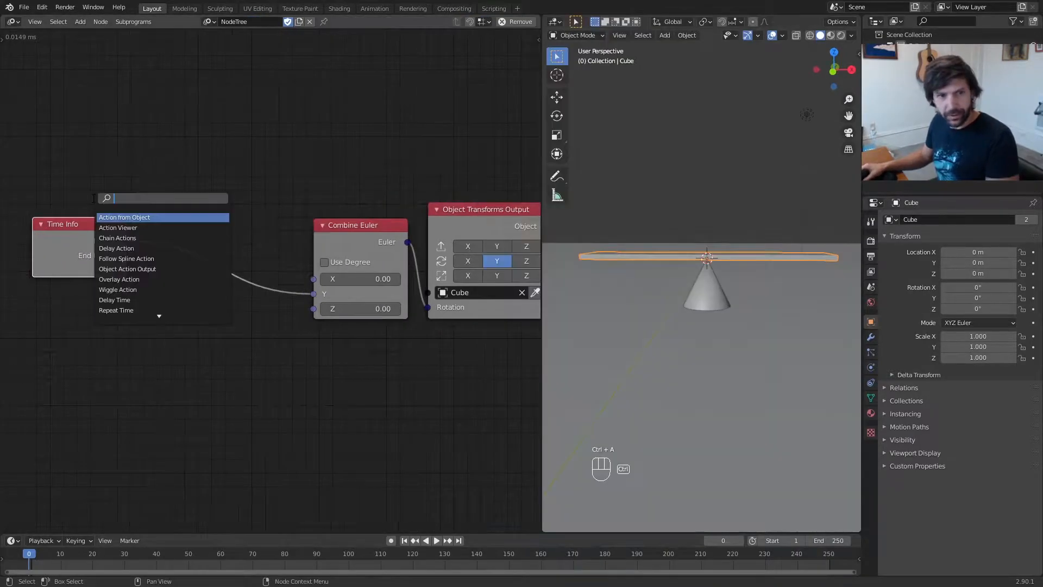
type("math")
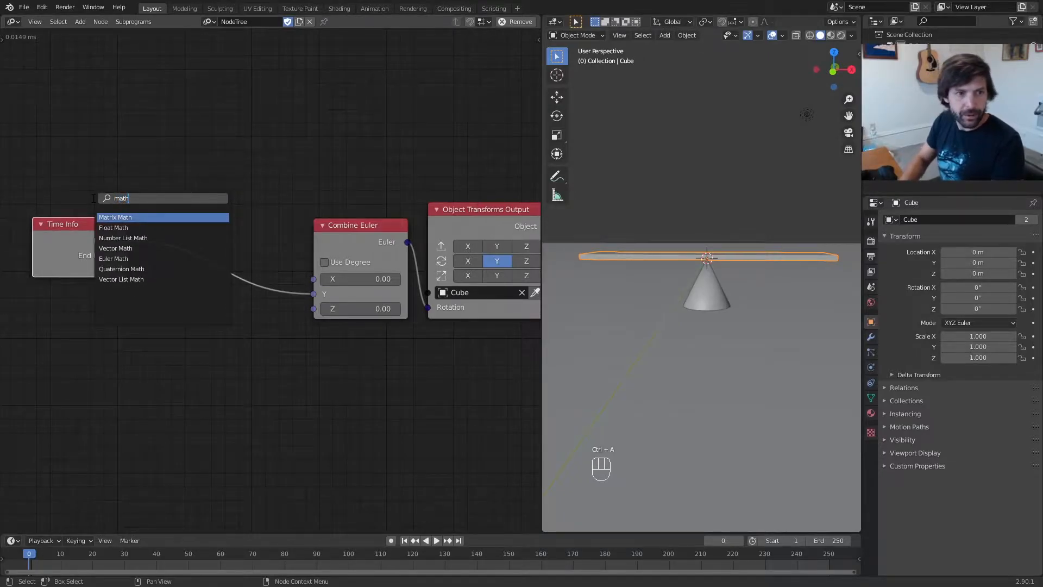
key("Return")
left_click(166, 127)
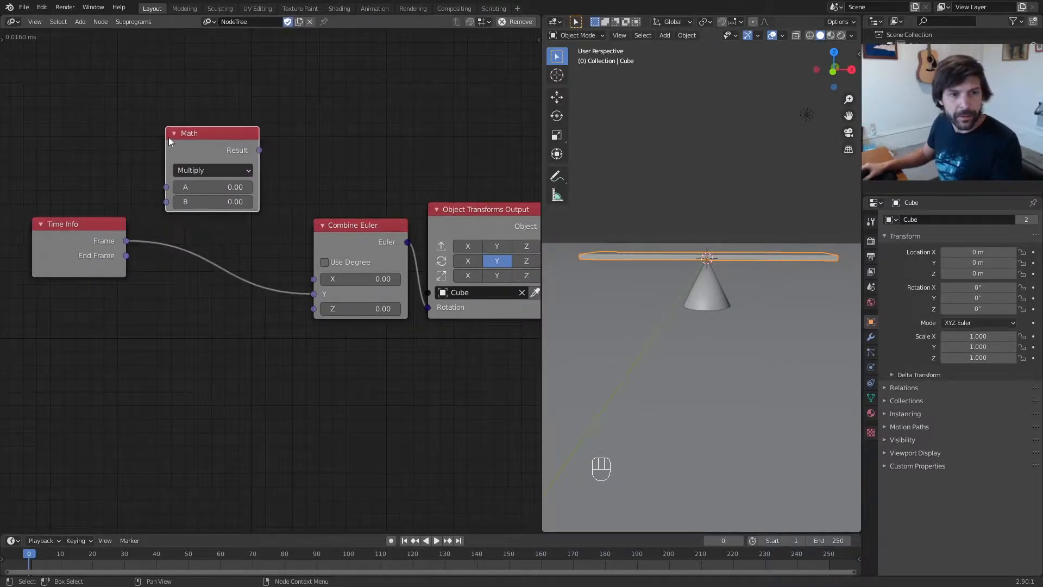
left_click(191, 170)
left_click(189, 230)
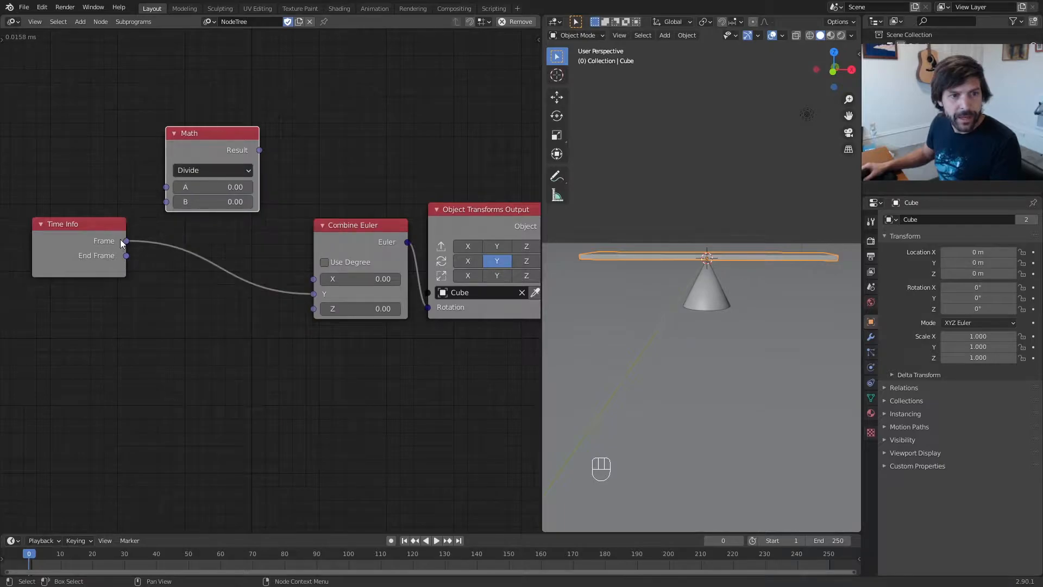
left_click_drag(128, 245, 168, 199)
left_click_drag(209, 147, 206, 162)
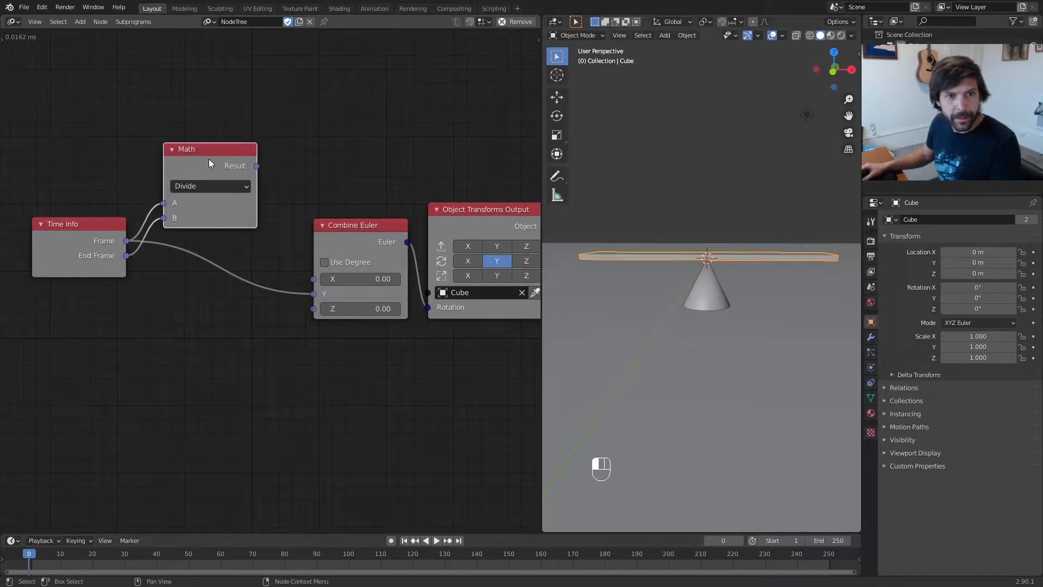
Add a Viewer node below the node chain and connect the Math node's result to it
key("ctrl+a")
key("BackSpace")
key("BackSpace")
type("vie")
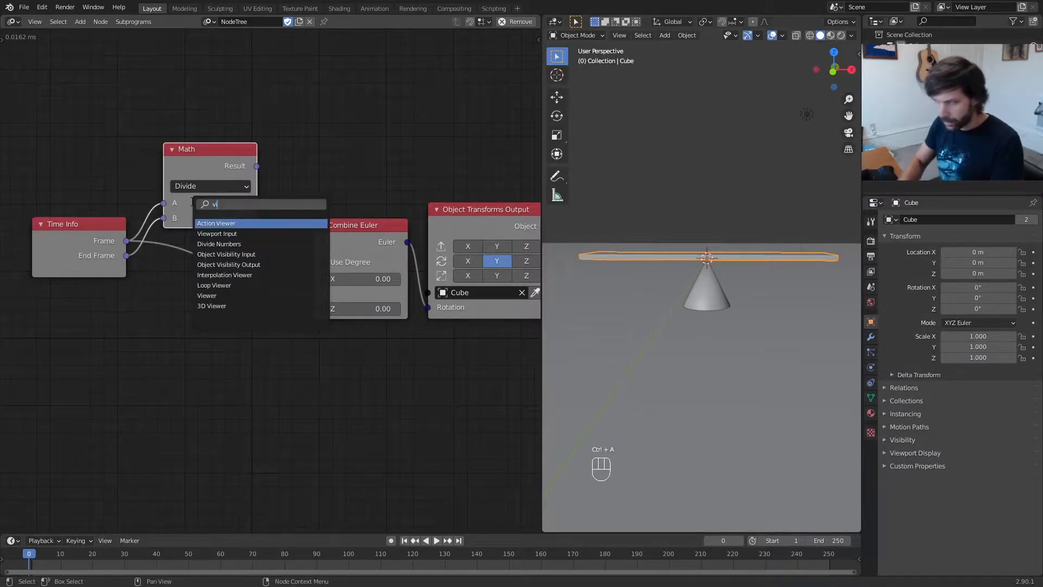
key("Down")
key("Down")
key("Return")
left_click(310, 462)
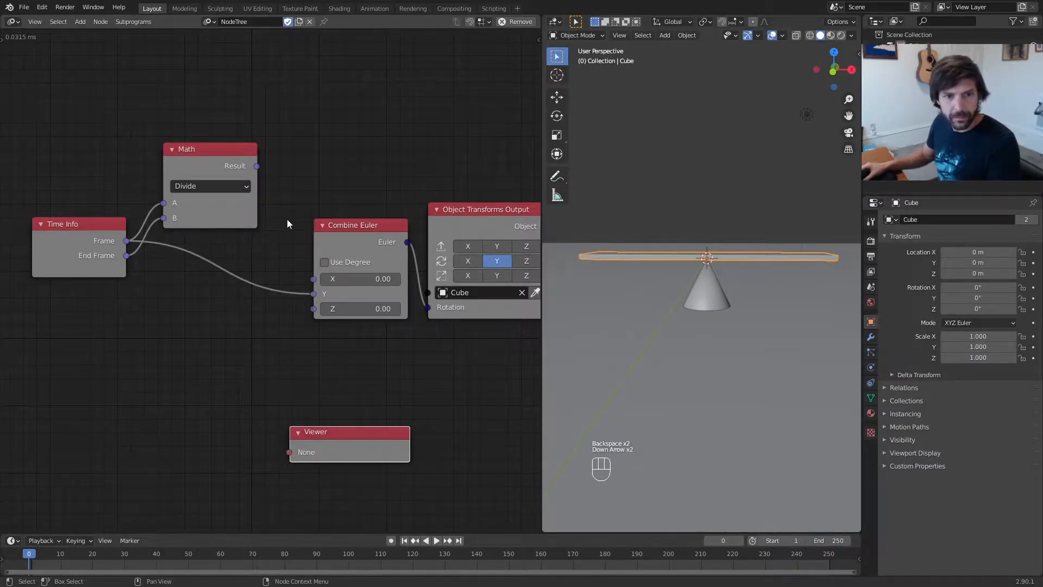
left_click_drag(256, 166, 289, 452)
scroll(324, 443, "up", 6)
middle_click_drag(323, 443, 240, 153)
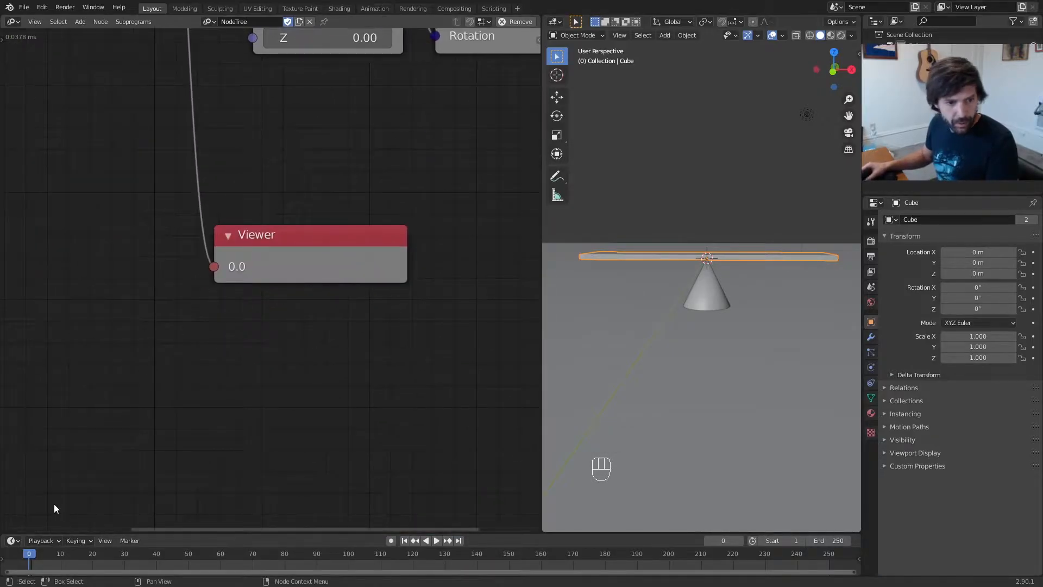
Scrub the timeline to frame 250 to check the Viewer, and move the Time Info and Divide nodes away from Combine Euler
left_click_drag(28, 555, 830, 555)
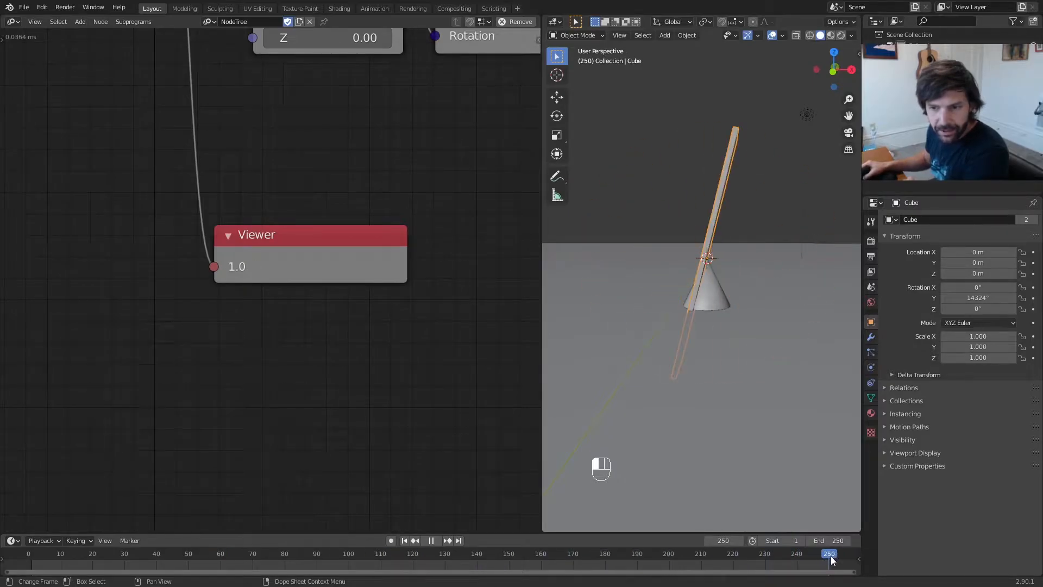
scroll(18, 204, "down", 5)
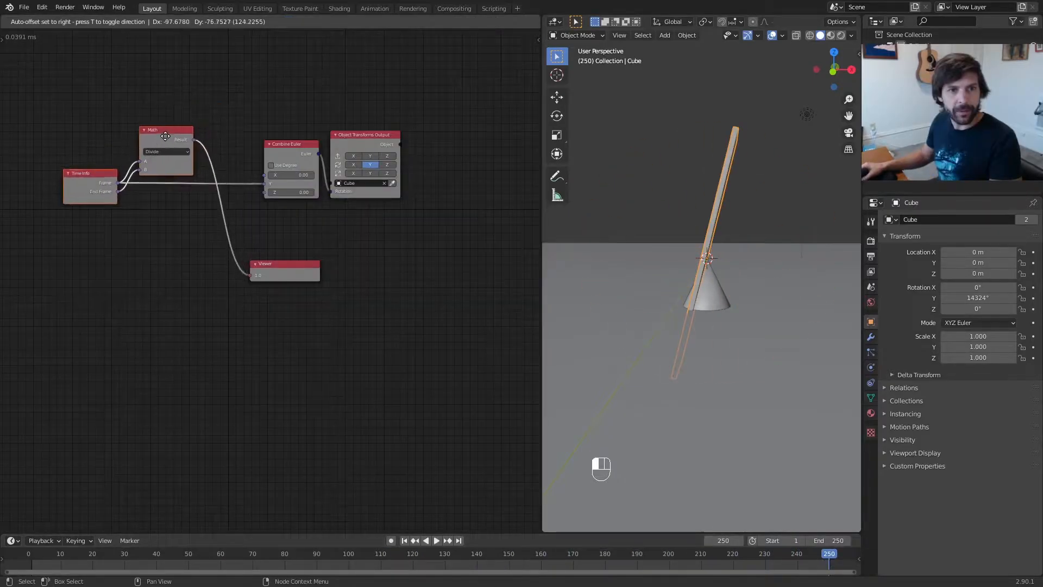
left_click(67, 120)
scroll(80, 171, "up", 4)
middle_click_drag(74, 162, 107, 219)
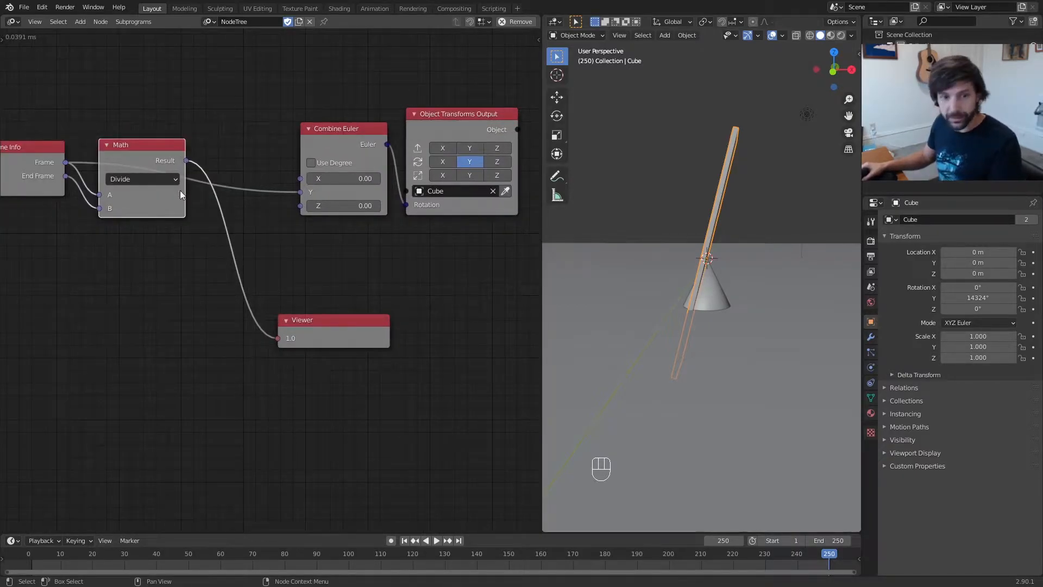
Add a Constants node above the Divide node and set it to 2 Pi
middle_click_drag(227, 113, 320, 249)
key("ctrl+a")
type("consta")
key("Return")
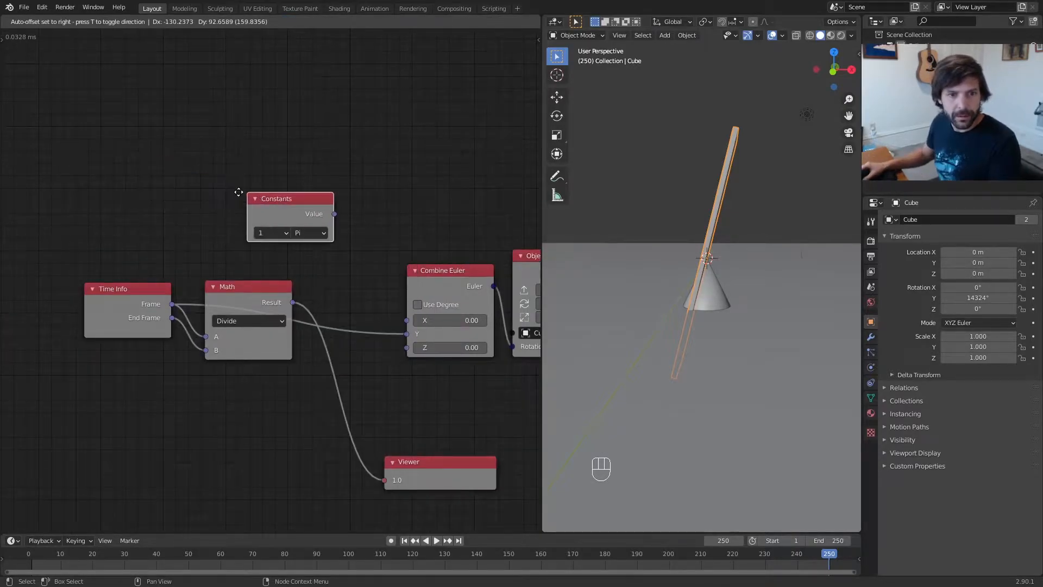
left_click(213, 197)
scroll(229, 223, "up", 2)
left_click(247, 230)
left_click(240, 317)
scroll(406, 156, "right", 3)
Duplicate the Divide node, set the copy to Multiply, and feed Constants' Value into A and the Divide result into B
left_click(201, 307)
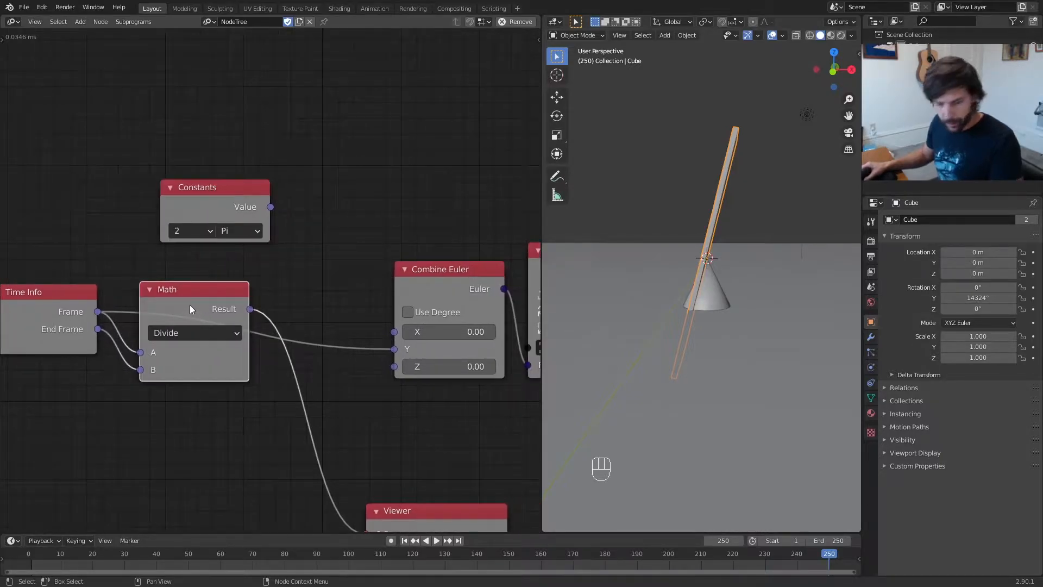
key("shift+d")
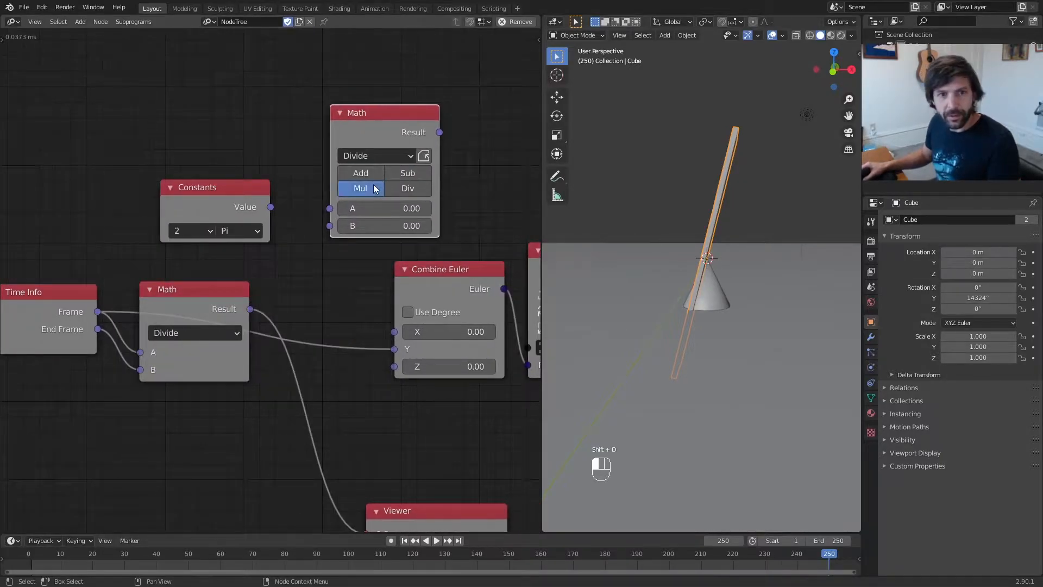
left_click(373, 188)
left_click_drag(253, 184, 328, 176)
left_click_drag(250, 308, 329, 193)
Connect the Multiply result to the Viewer and to Combine Euler's Y, and place the Multiply node in line before Combine Euler
left_click_drag(376, 144, 363, 529)
middle_click_drag(441, 427, 400, 232)
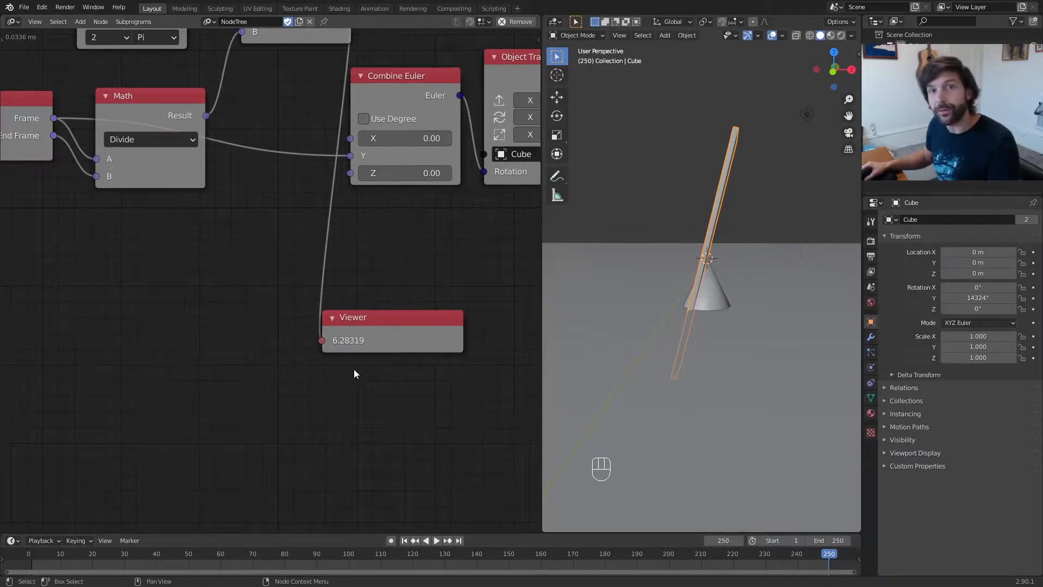
scroll(413, 204, "down", 1)
scroll(413, 204, "up", 1)
middle_click_drag(422, 187, 359, 245)
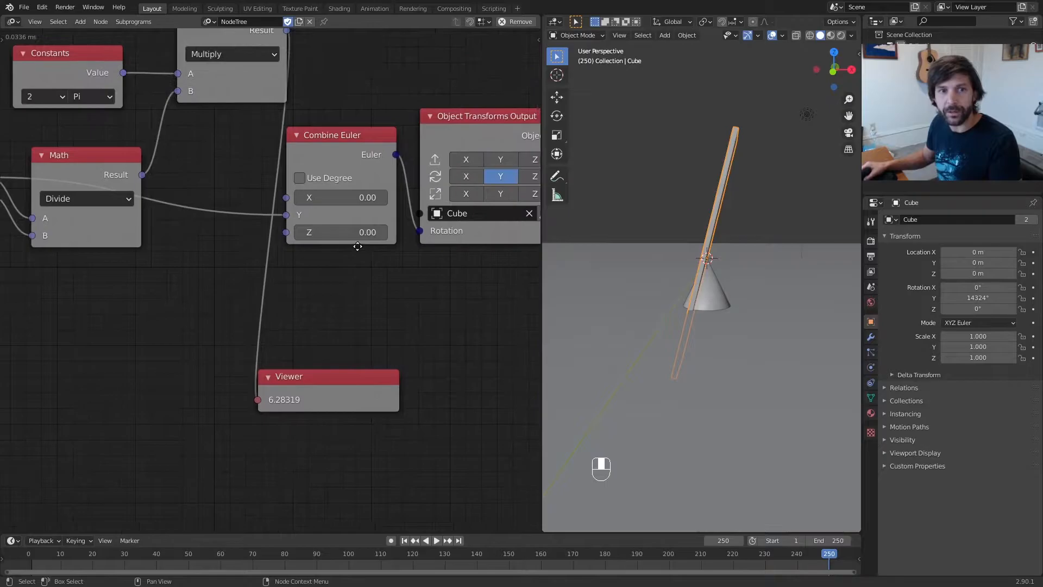
scroll(275, 58, "down", 1)
left_click_drag(287, 49, 284, 219)
scroll(291, 108, "down", 1)
left_click_drag(266, 95, 231, 169)
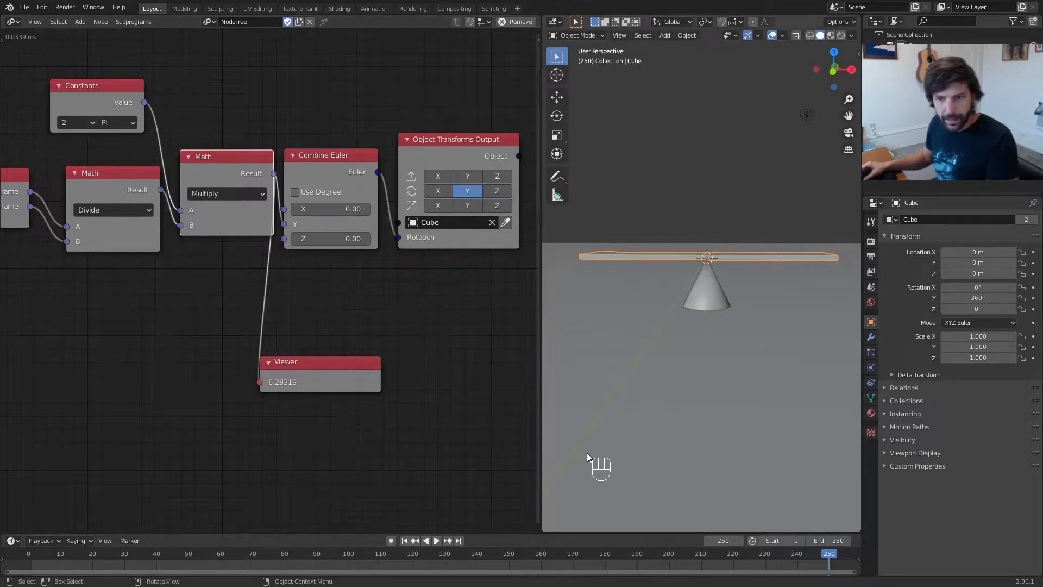
Play the animation to check the plank's full turn, and scrub back to frame 1
key("space")
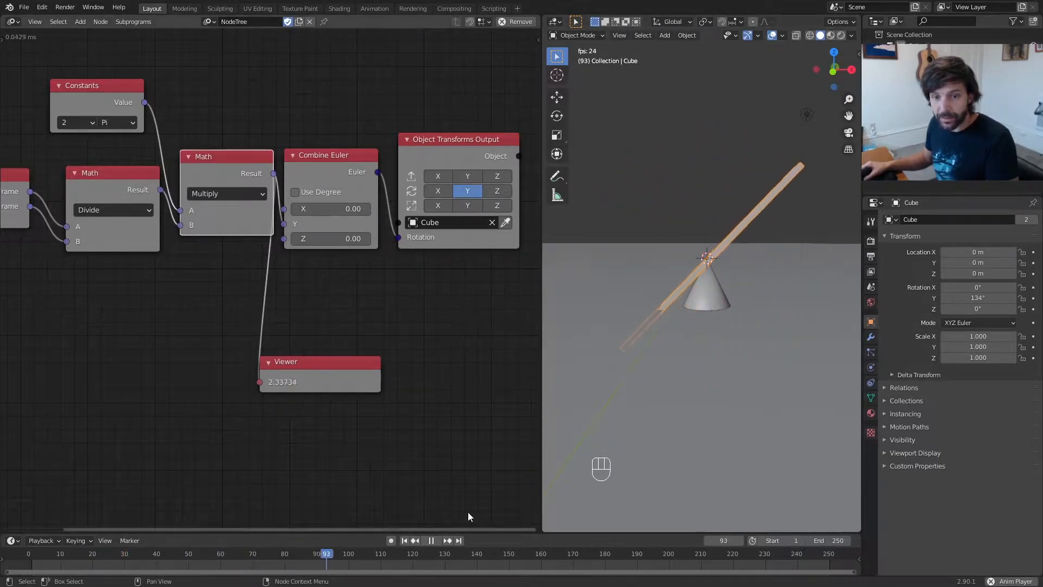
key("space")
left_click_drag(343, 554, 31, 554)
Move the nodes preceding Combine Euler together away from it to make room for another node
scroll(353, 77, "up", 1)
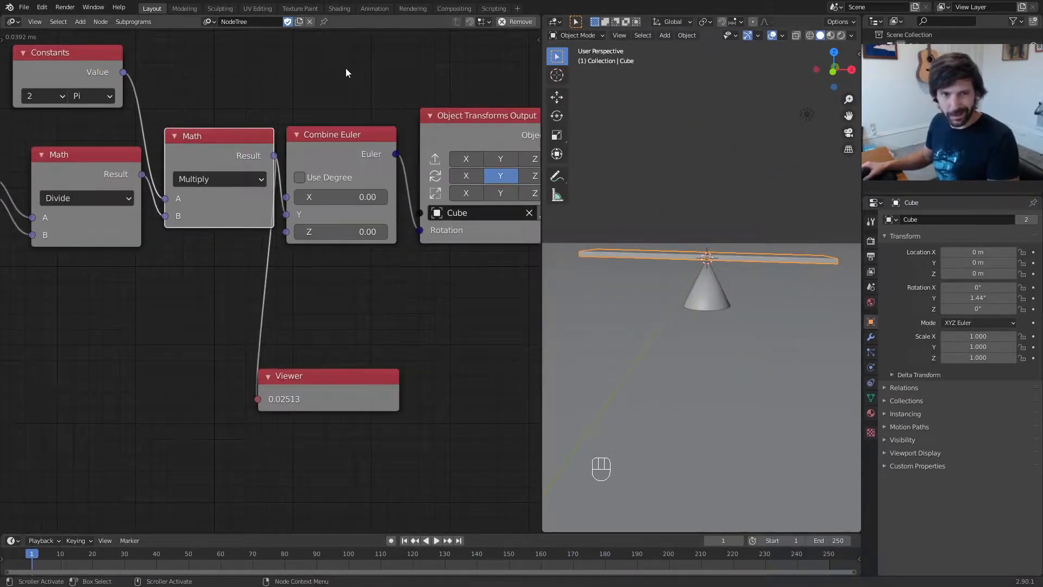
middle_click_drag(355, 80, 457, 104)
scroll(293, 263, "down", 3)
left_click_drag(313, 321, 52, 100)
left_click_drag(309, 194, 157, 191)
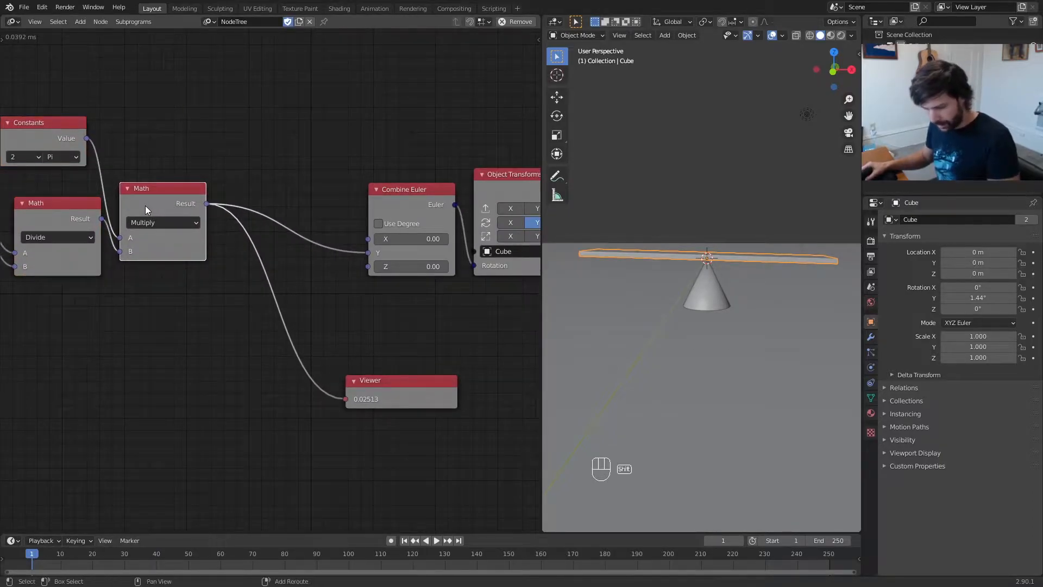
Duplicate the Multiply node and set the copy's operation to Cos
key("shift+d")
left_click(280, 117)
left_click(287, 137)
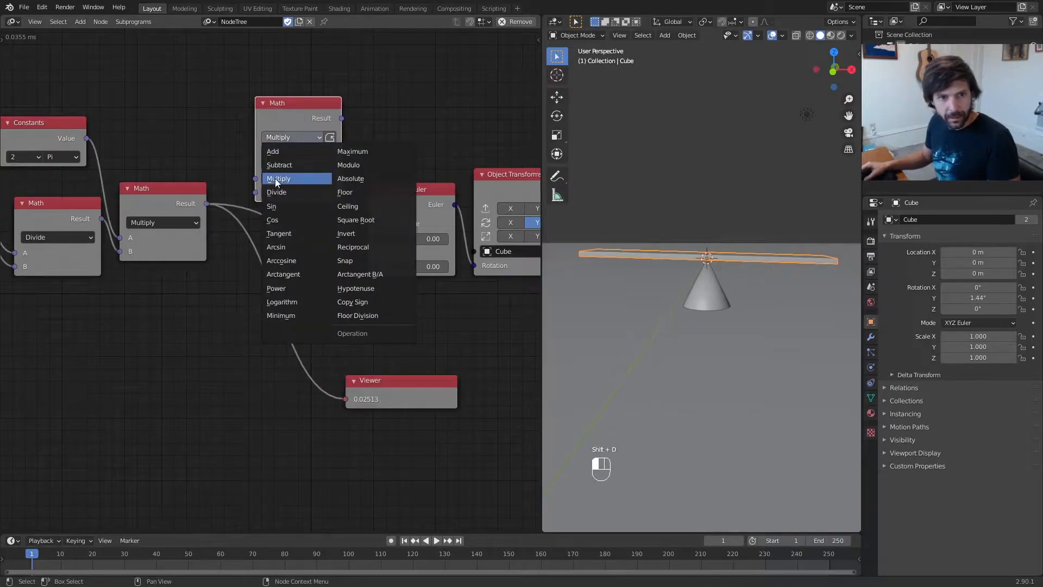
left_click(274, 214)
Feed the Multiply result into the Cos node, connect its result to the Viewer and Combine Euler's Y, and align it in the chain
scroll(270, 218, "up", 1)
left_click_drag(202, 197, 253, 142)
left_click_drag(347, 105, 350, 408)
left_click_drag(349, 125, 376, 250)
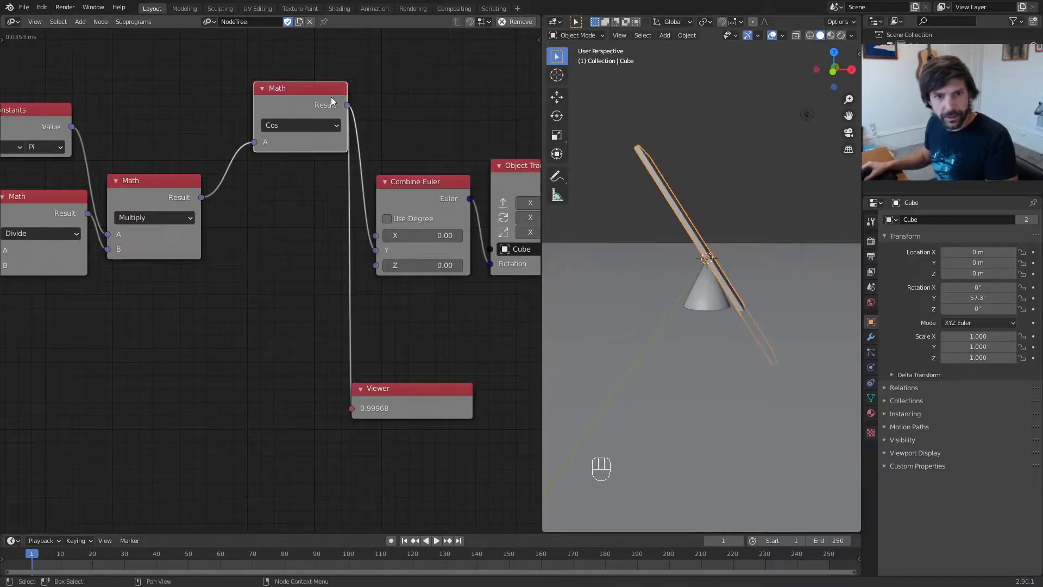
left_click_drag(315, 96, 306, 195)
Set the animation's end frame to 100 and play it to preview the plank's motion
key("space")
key("space")
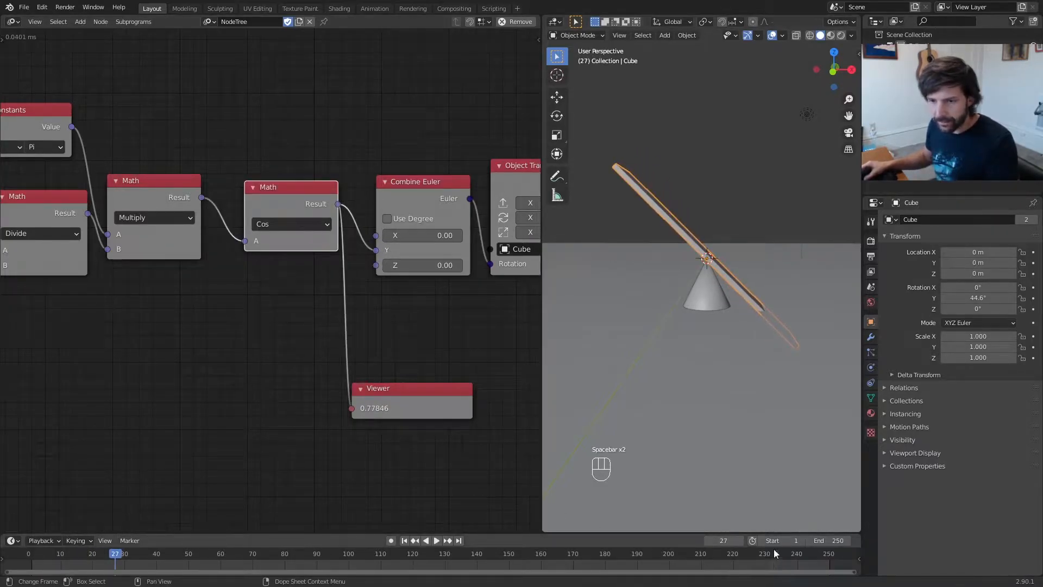
left_click(835, 540)
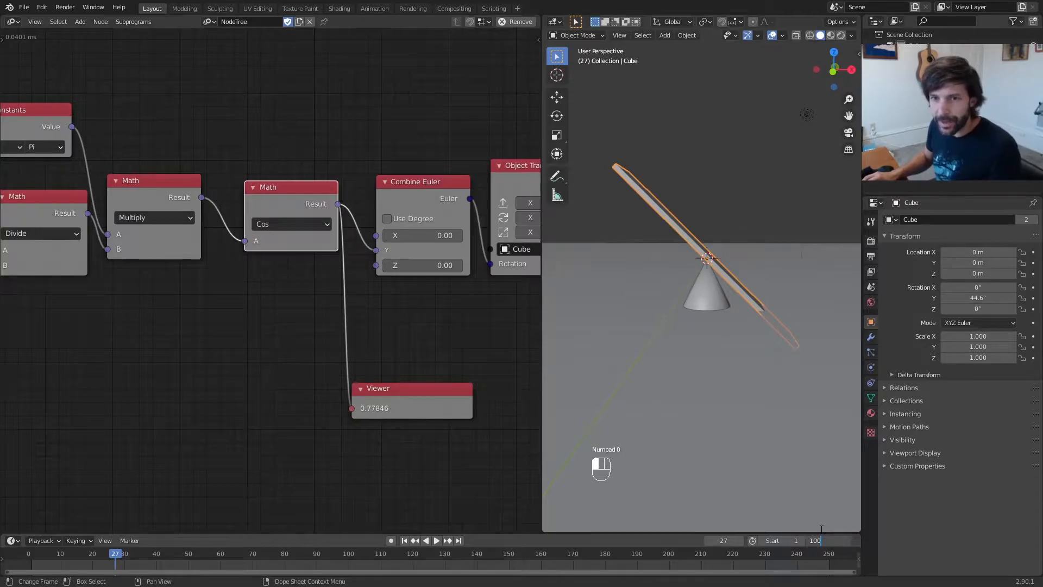
key("Return")
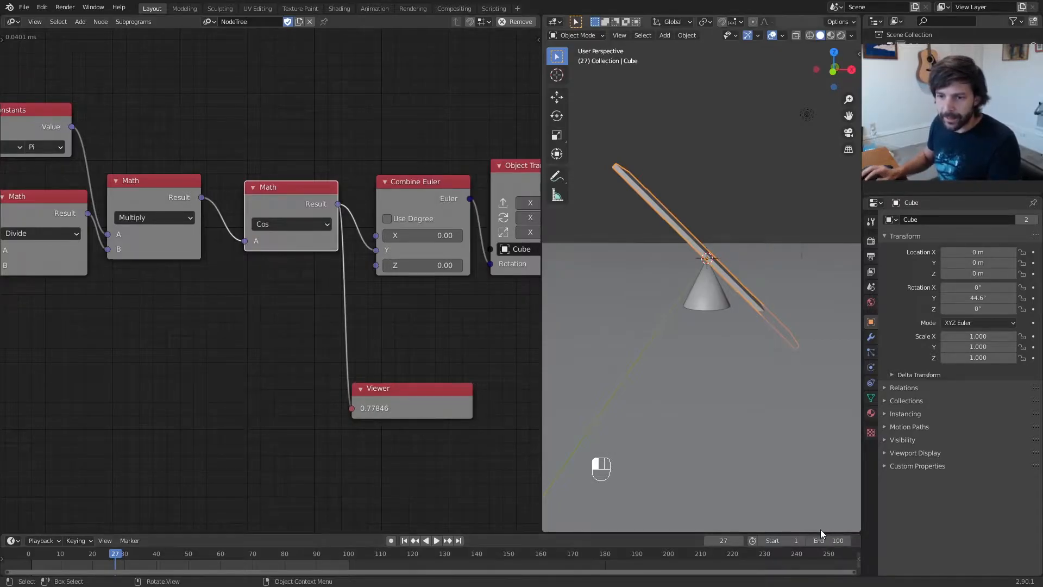
middle_click_drag(82, 217, 190, 243)
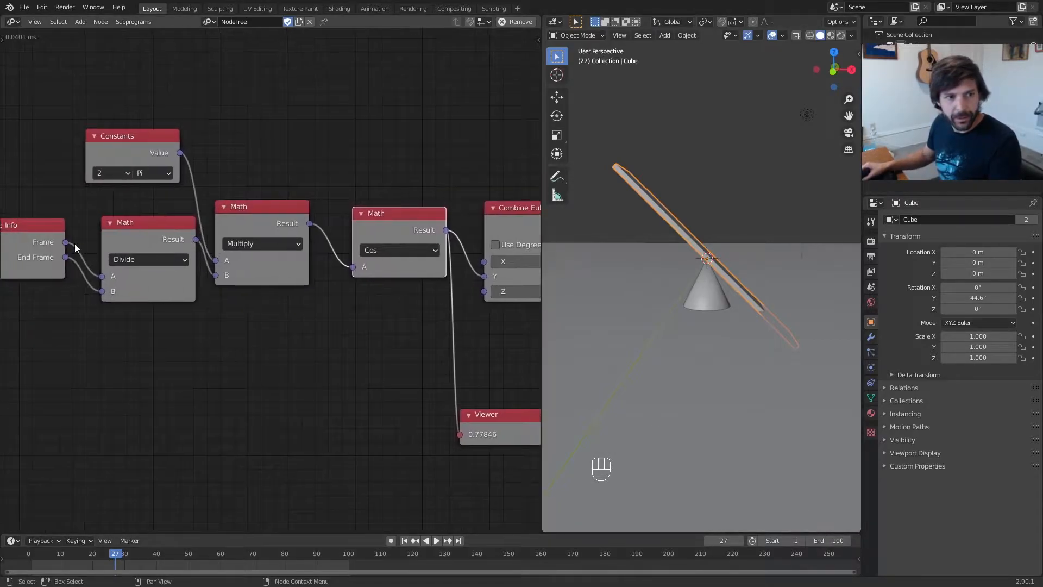
key("space")
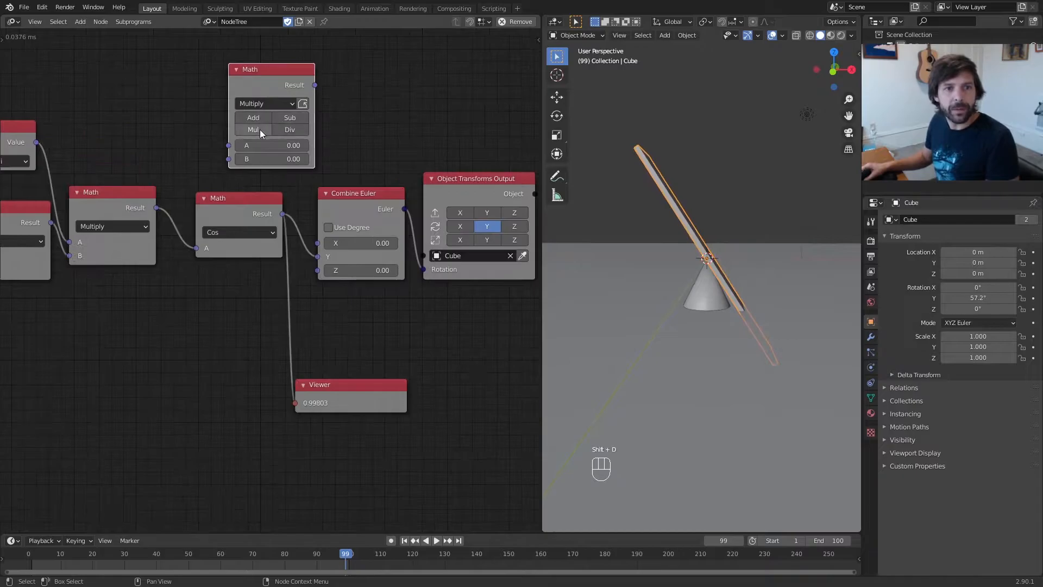
Add a duplicate Math node set to Multiply, and move Combine Euler and Object Transforms Output away from Cos to make room
left_click(260, 129)
scroll(282, 143, "up", 3)
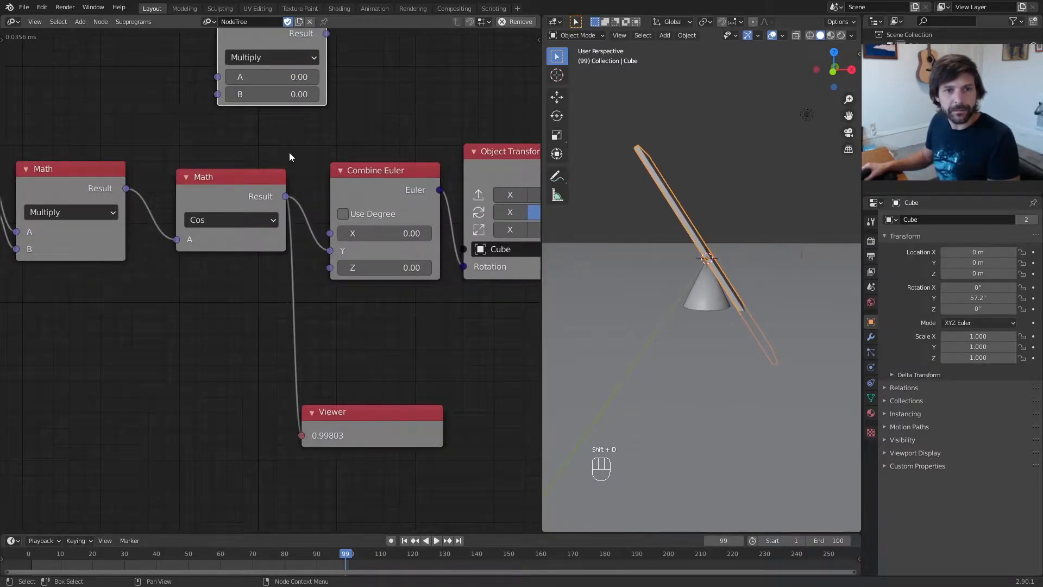
scroll(289, 152, "down", 6)
left_click_drag(440, 325, 438, 228)
scroll(322, 111, "up", 2)
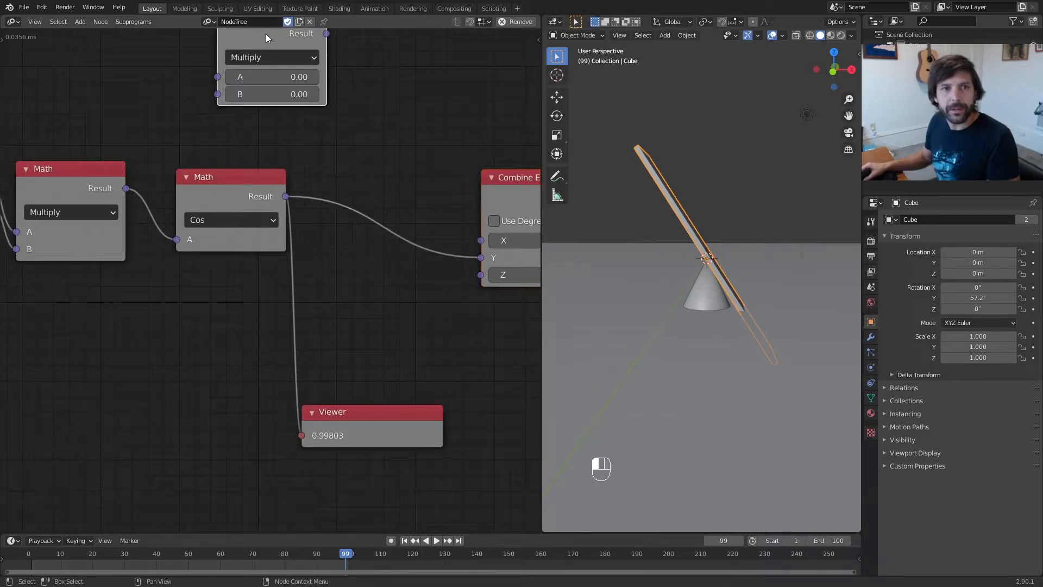
Insert the new Multiply node between Cos and Combine Euler, with Cos feeding A and the result feeding Y, and go to frame 0
left_click_drag(265, 34, 380, 104)
left_click_drag(285, 195, 335, 164)
left_click_drag(444, 120, 481, 257)
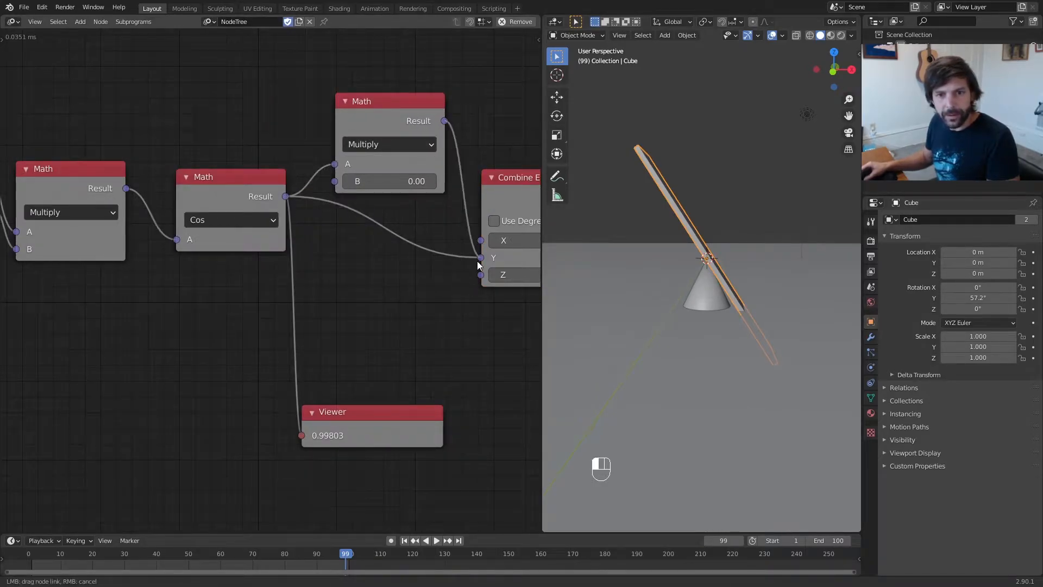
left_click(61, 552)
key("Escape")
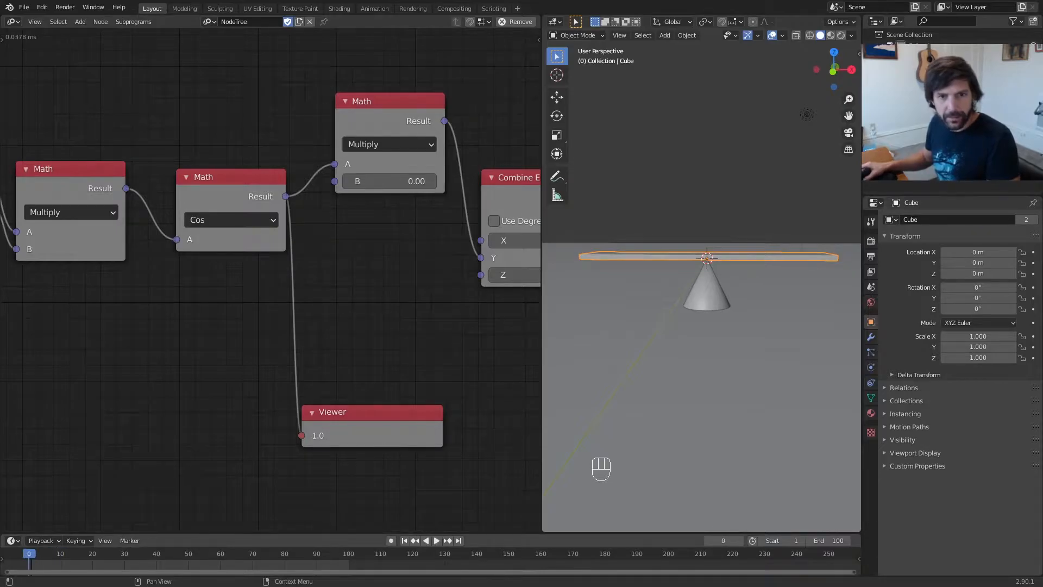
scroll(389, 206, "up", 1)
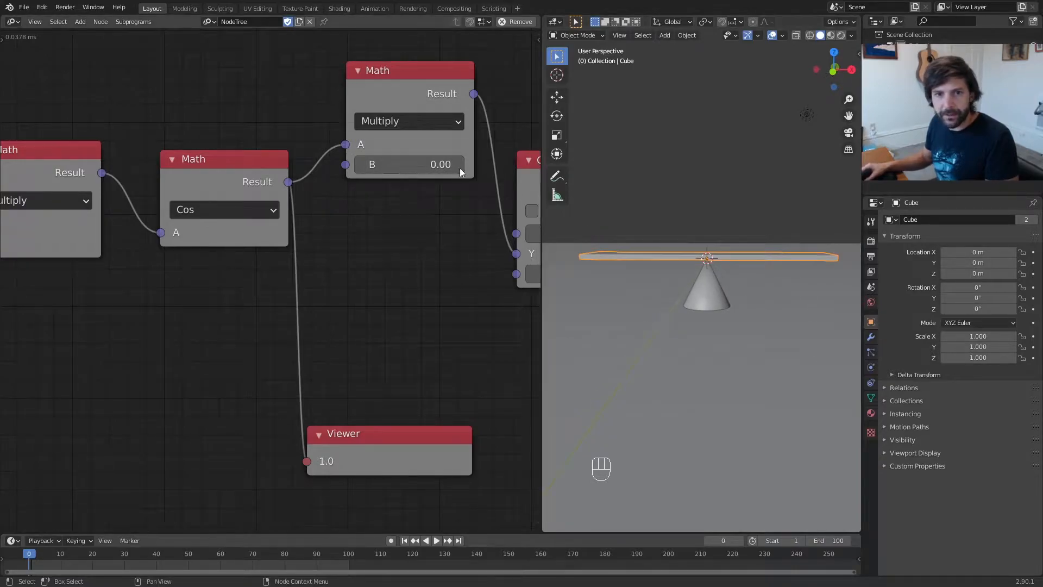
left_click_drag(399, 84, 395, 142)
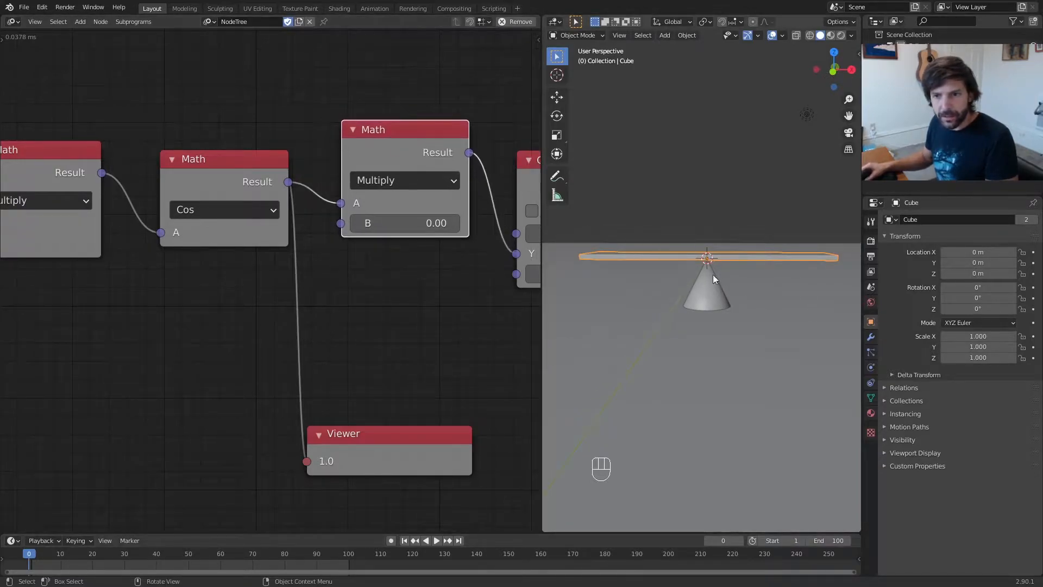
Set B of the Multiply node after Cos to 0.38, judging the plank's tilt in front view
left_click_drag(406, 222, 448, 222)
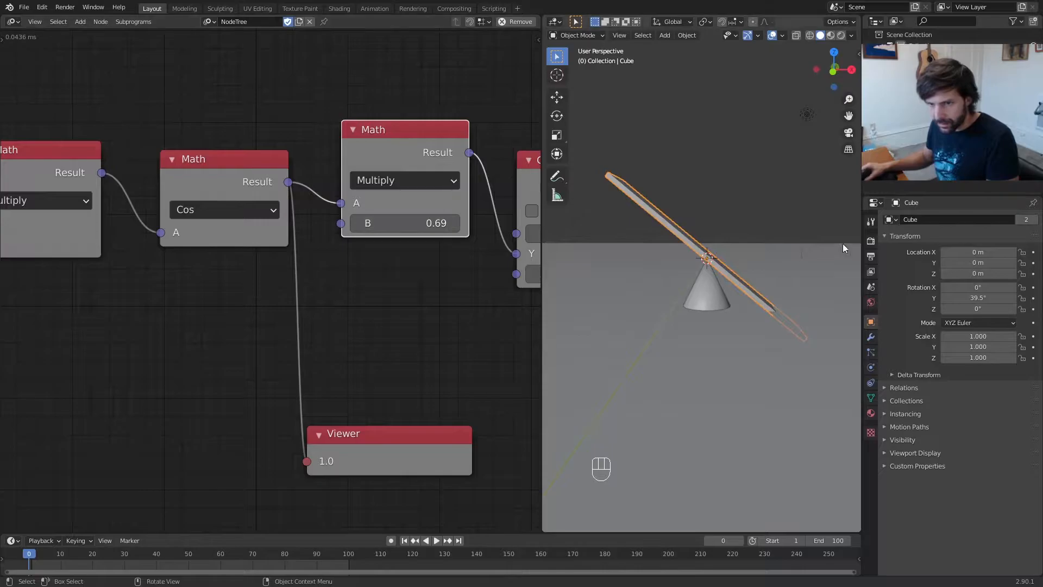
key("KP_1")
scroll(776, 191, "up", 4)
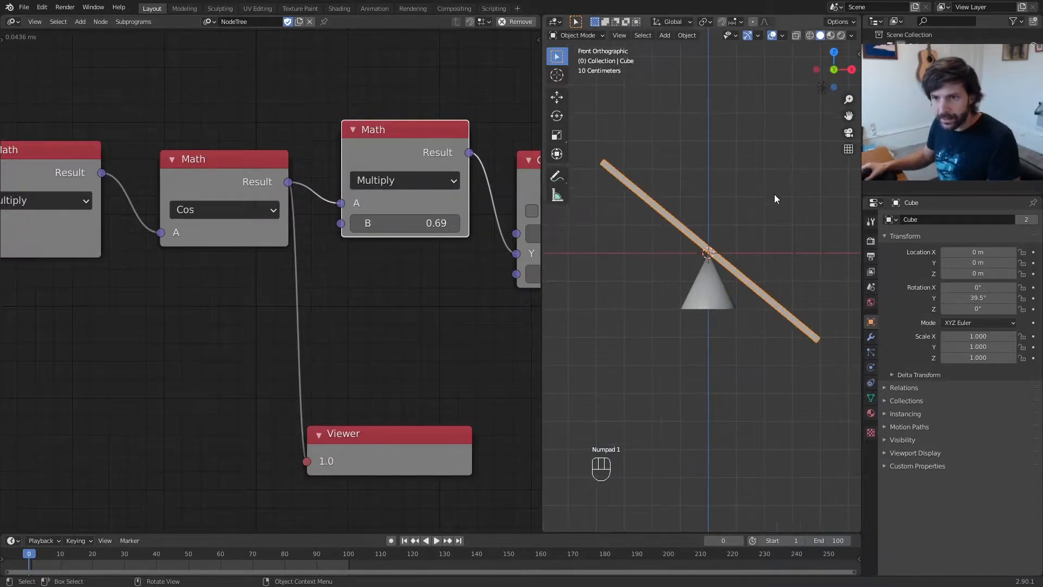
middle_click_drag(780, 216, 617, 202, "shift")
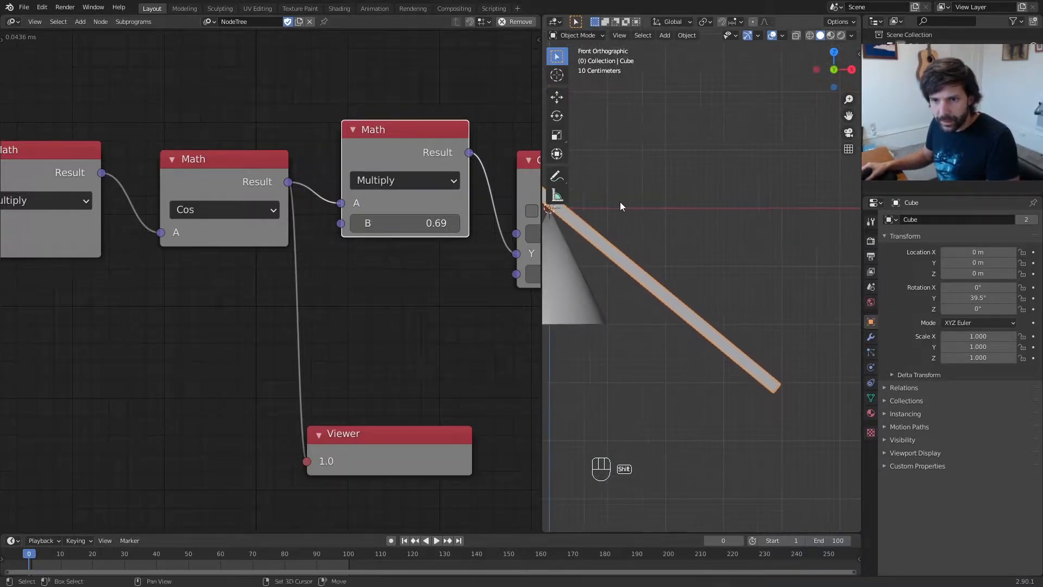
left_click_drag(416, 223, 353, 223, "shift")
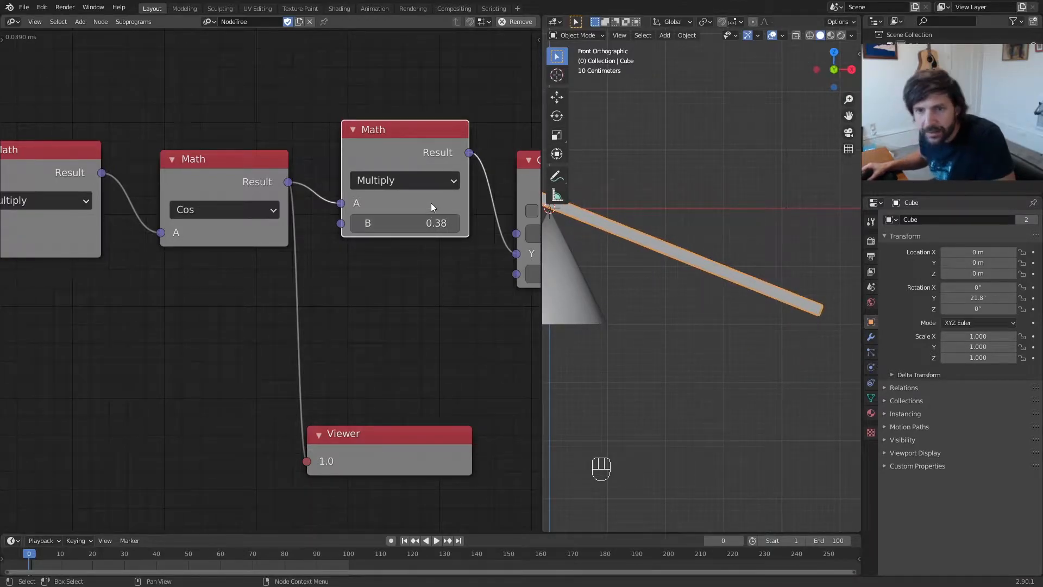
Preview the plank's rocking animation in a wider perspective view and delete the Viewer node
scroll(409, 214, "down", 3)
middle_click_drag(753, 267, 692, 243)
key("space")
scroll(660, 249, "down", 1)
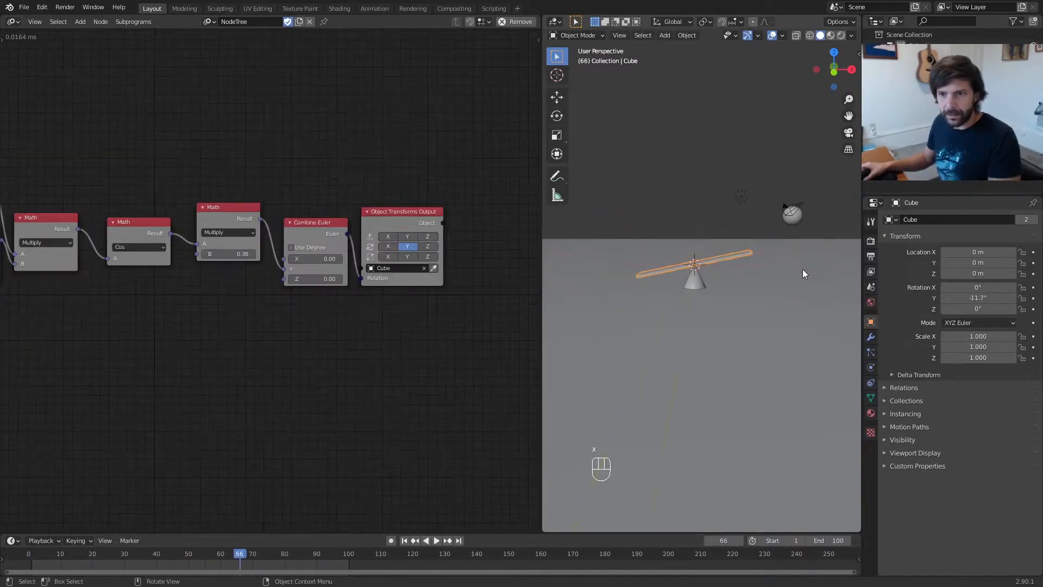
Select the sphere and place a duplicate of the Object Transforms Output node below the original
left_click(793, 220)
scroll(451, 275, "up", 1)
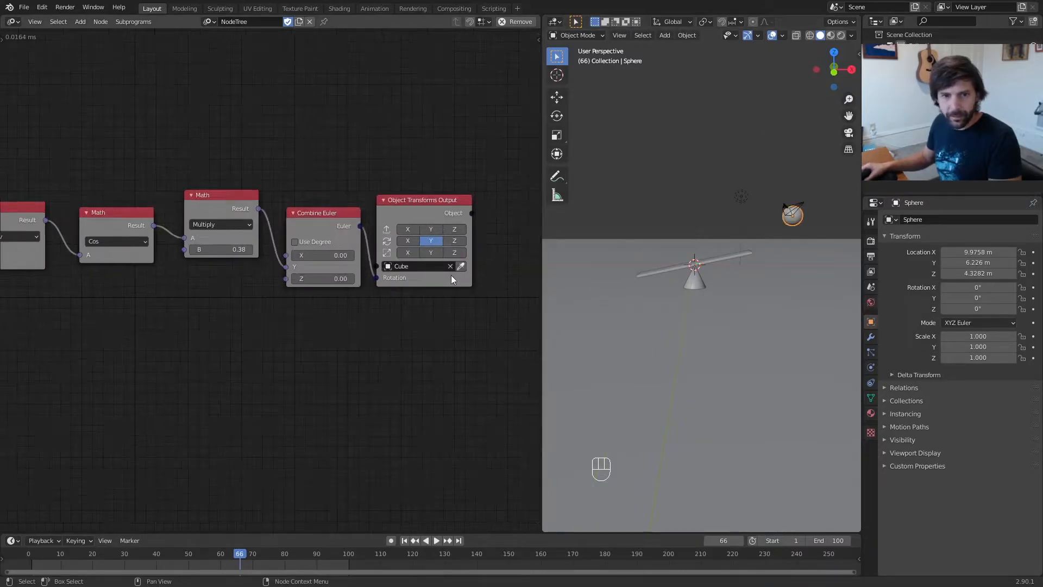
left_click(431, 216)
key("shift+d")
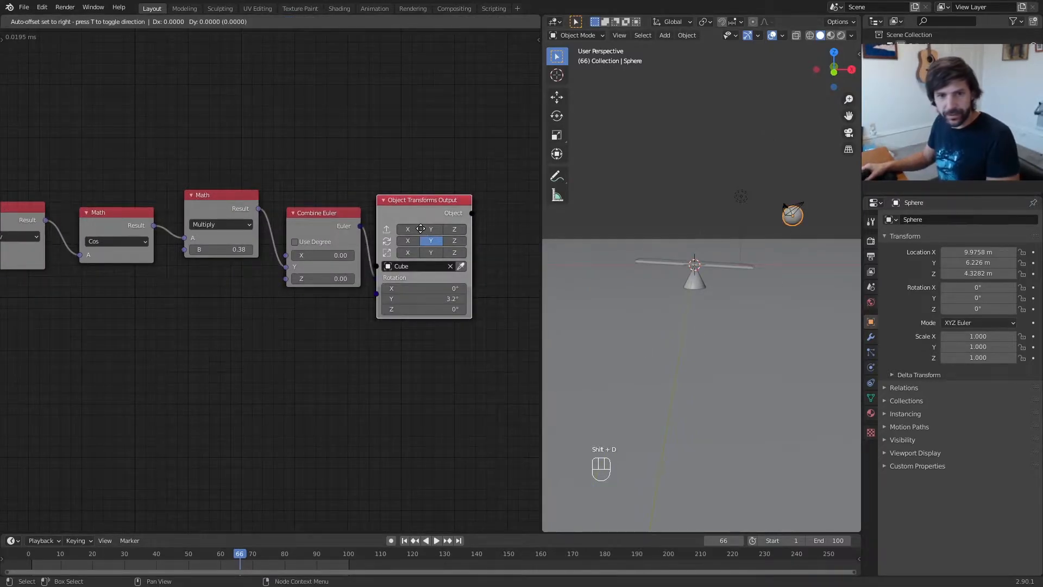
left_click(425, 366)
scroll(426, 370, "up", 2)
middle_click_drag(429, 367, 320, 295)
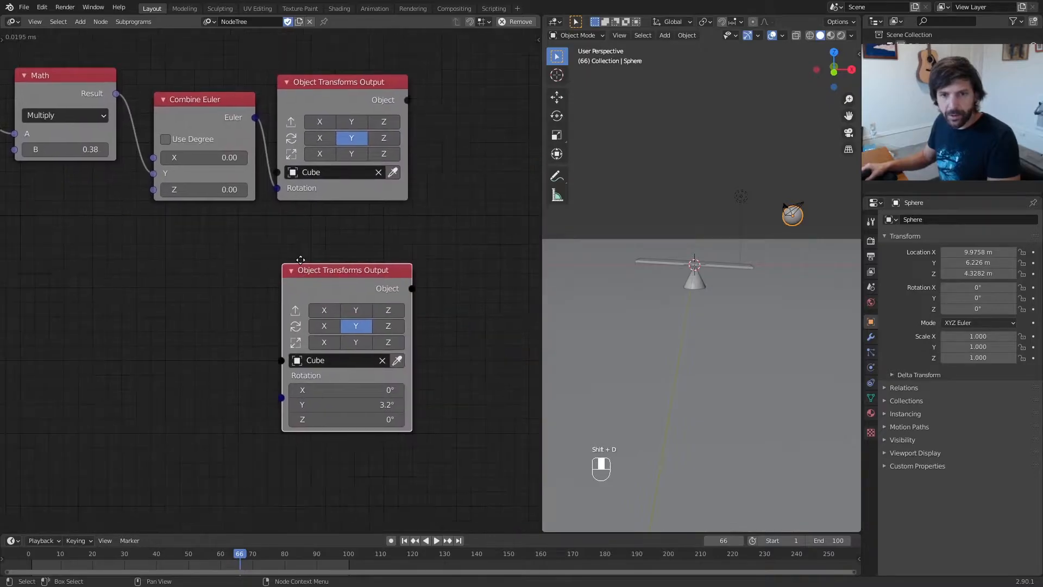
Assign the Sphere to the duplicated Object Transforms Output, with Y rotation disabled and X, Y and Z location enabled
left_click(380, 360)
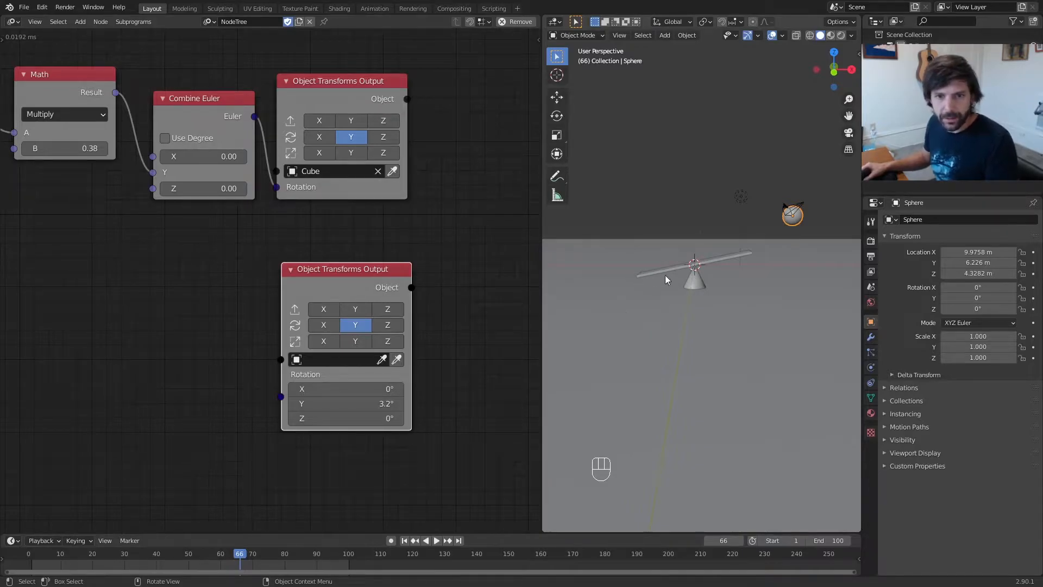
scroll(522, 312, "up", 1)
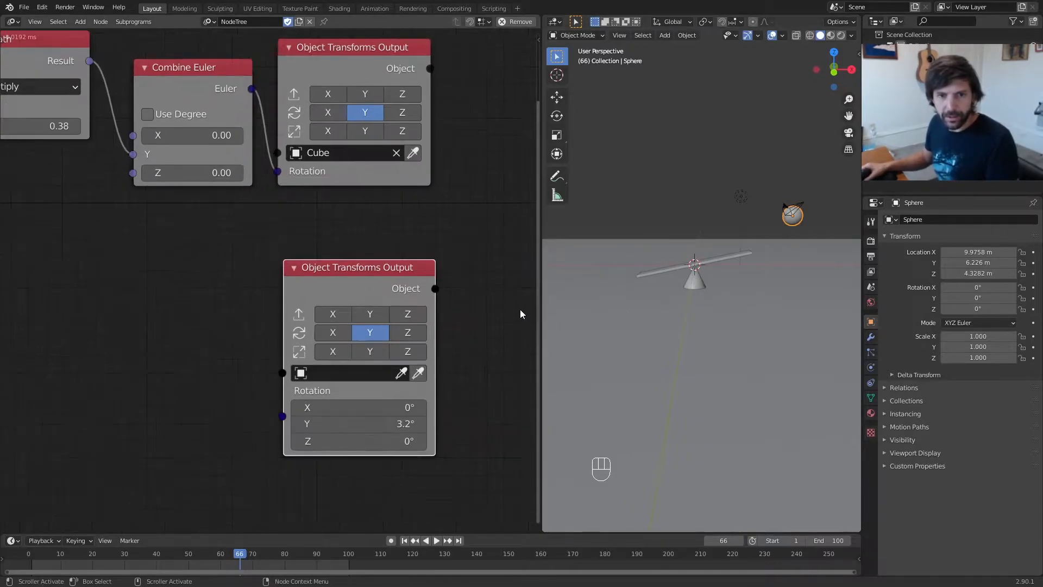
left_click(372, 332)
left_click_drag(333, 315, 411, 322)
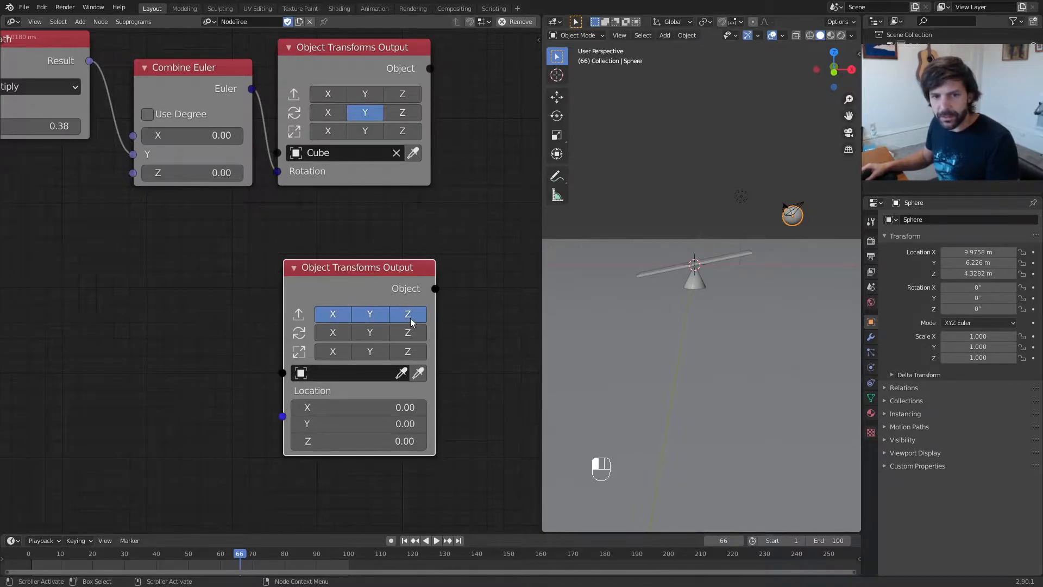
left_click(422, 373)
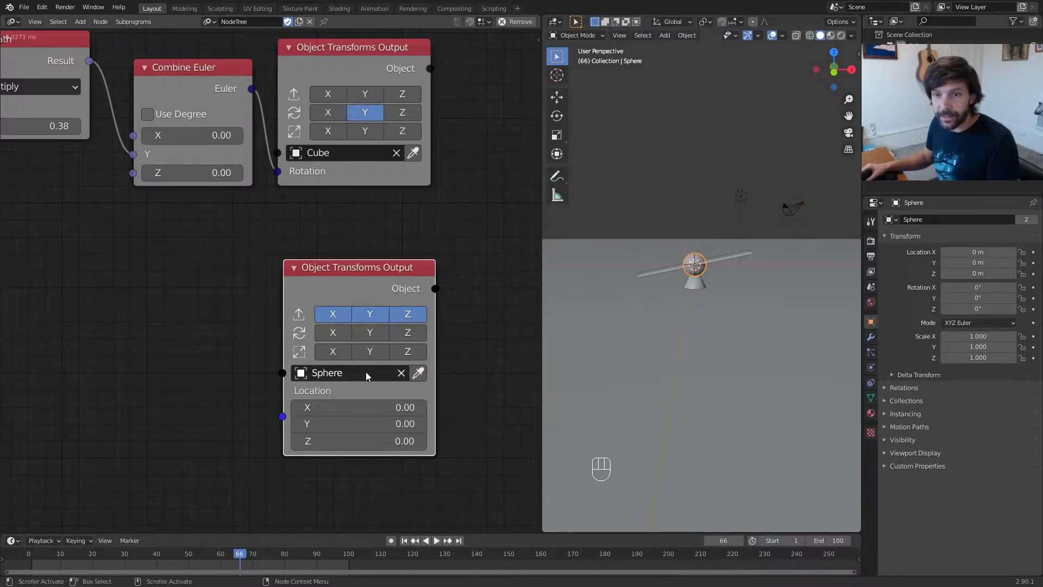
scroll(701, 274, "up", 2)
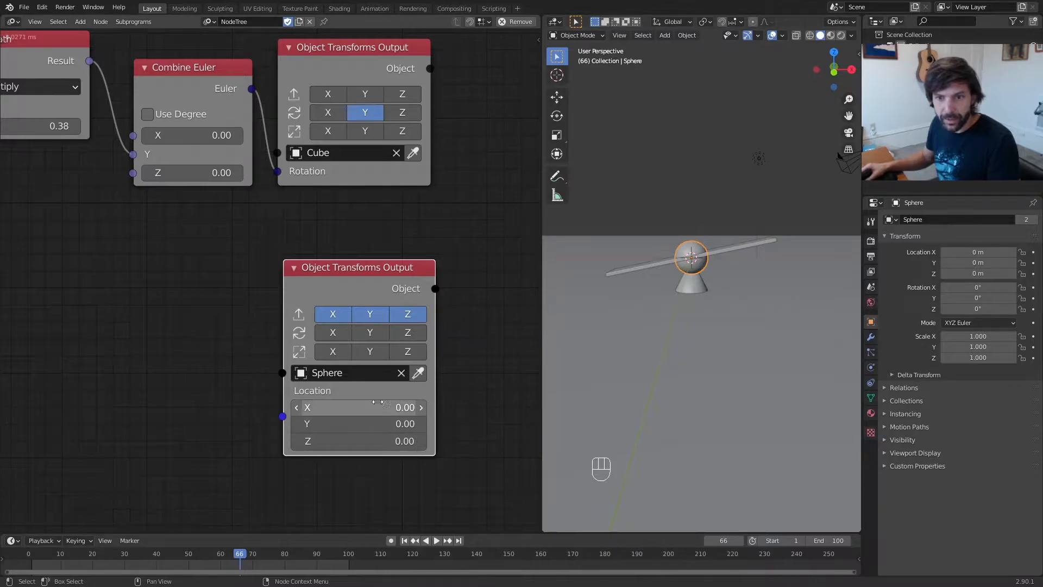
scroll(697, 266, "up", 3)
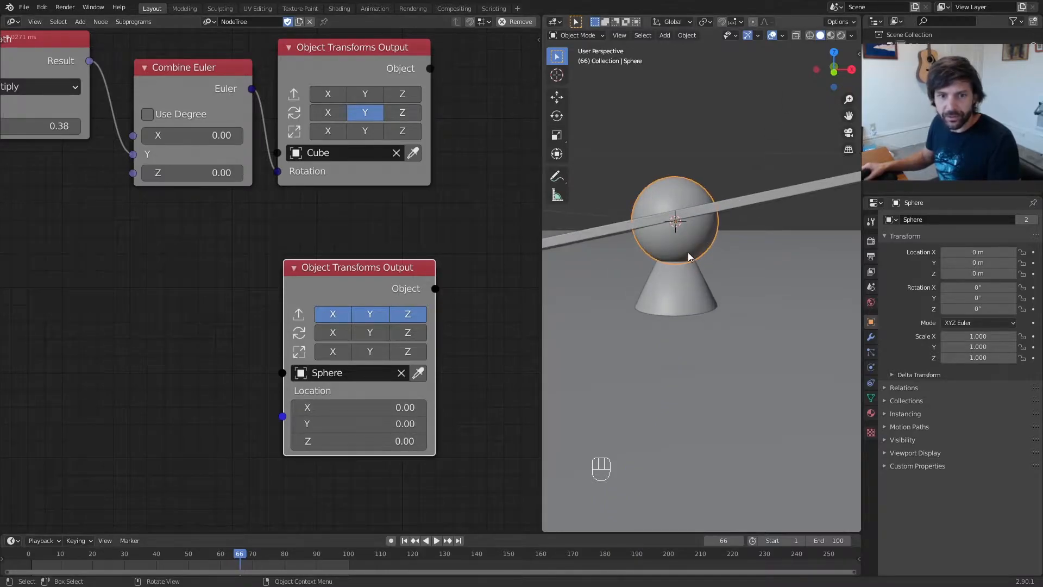
scroll(464, 240, "down", 3)
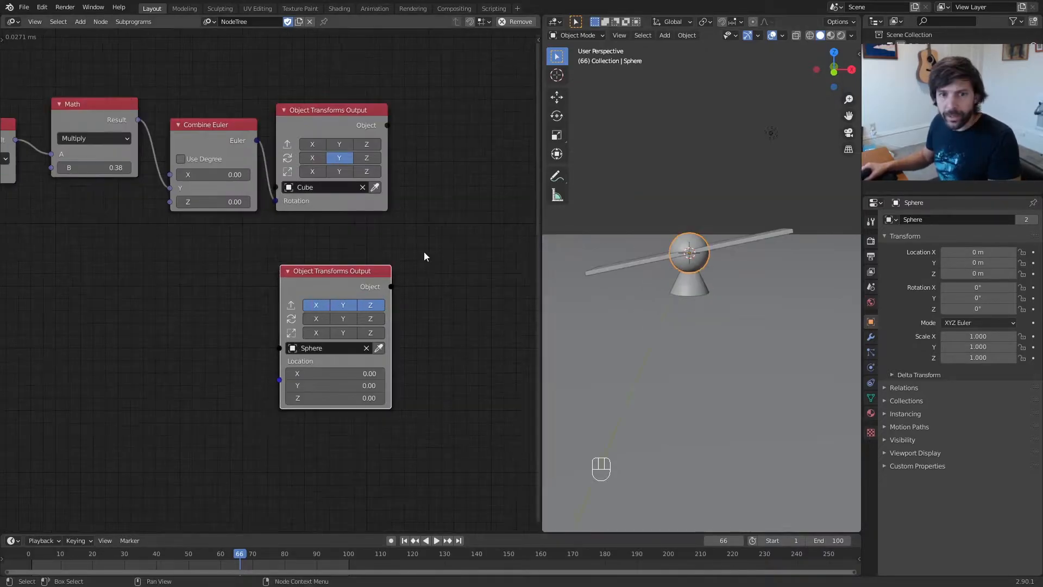
Drive the sphere's X location from the Cos result through a Combine Vector node, and preview the motion
middle_click_drag(49, 195, 112, 150)
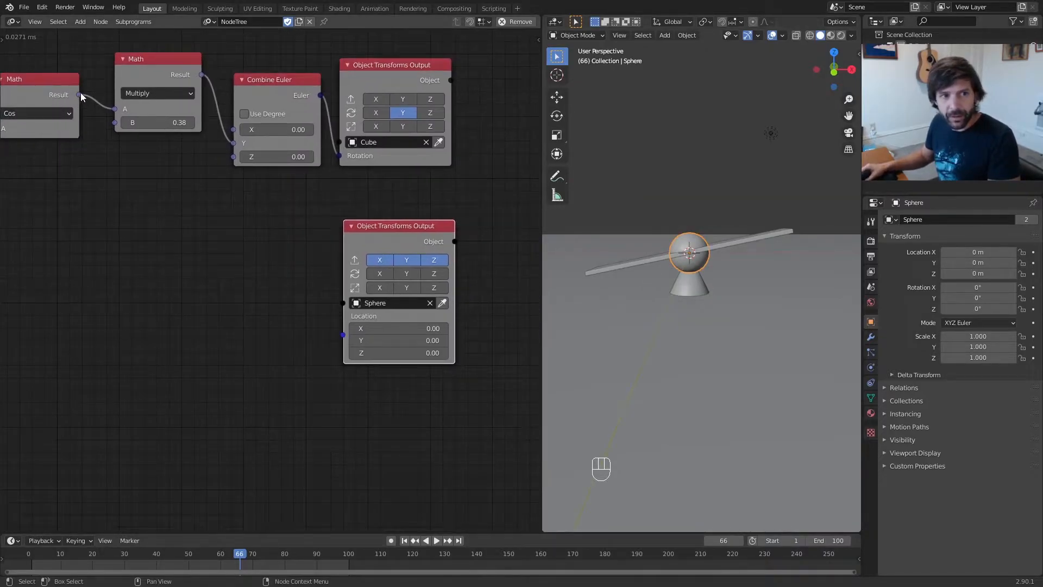
left_click_drag(79, 95, 343, 334)
left_click_drag(183, 162, 250, 285)
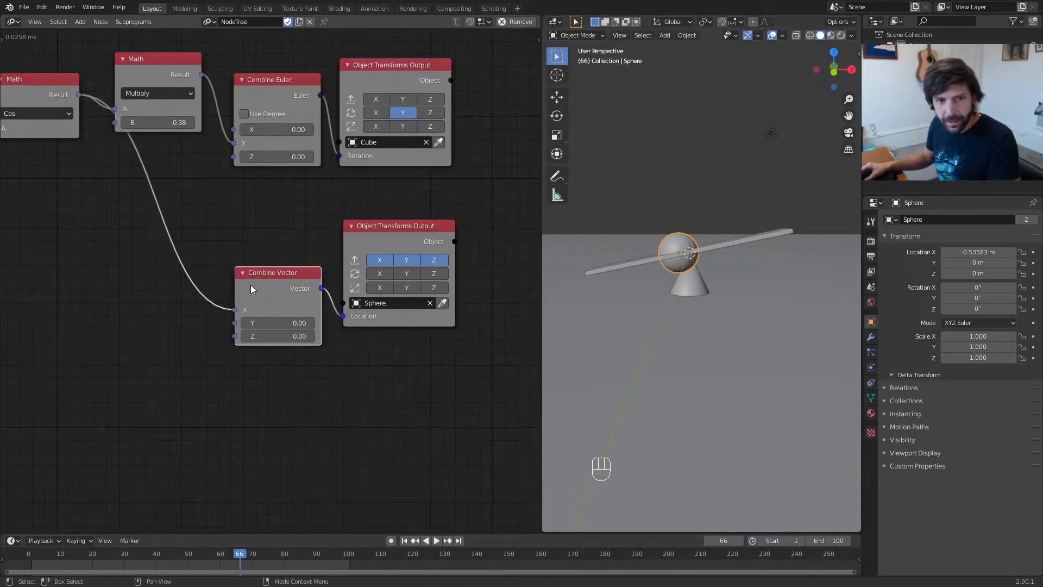
scroll(256, 285, "up", 1)
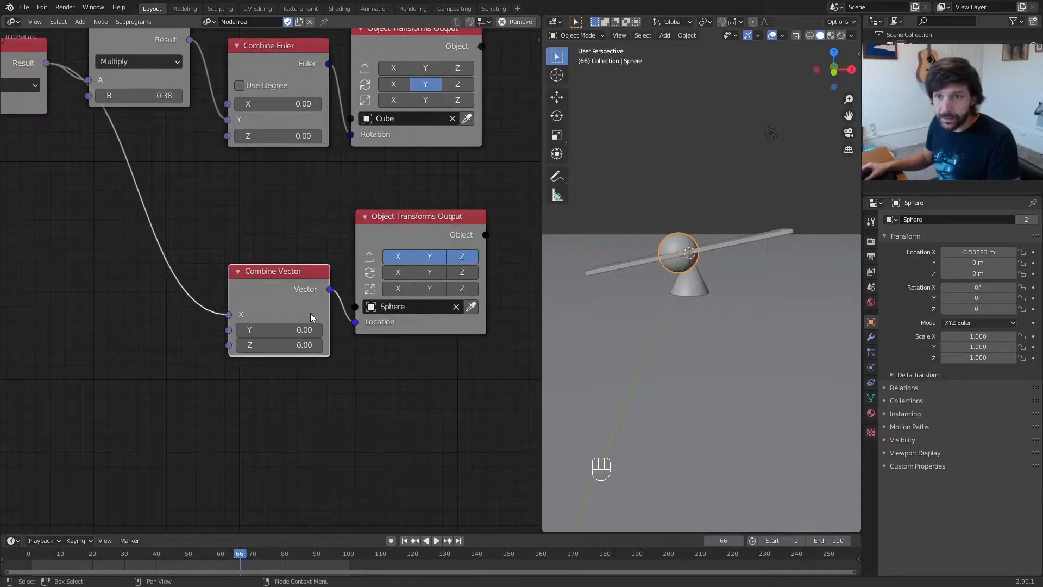
left_click_drag(412, 223, 411, 257)
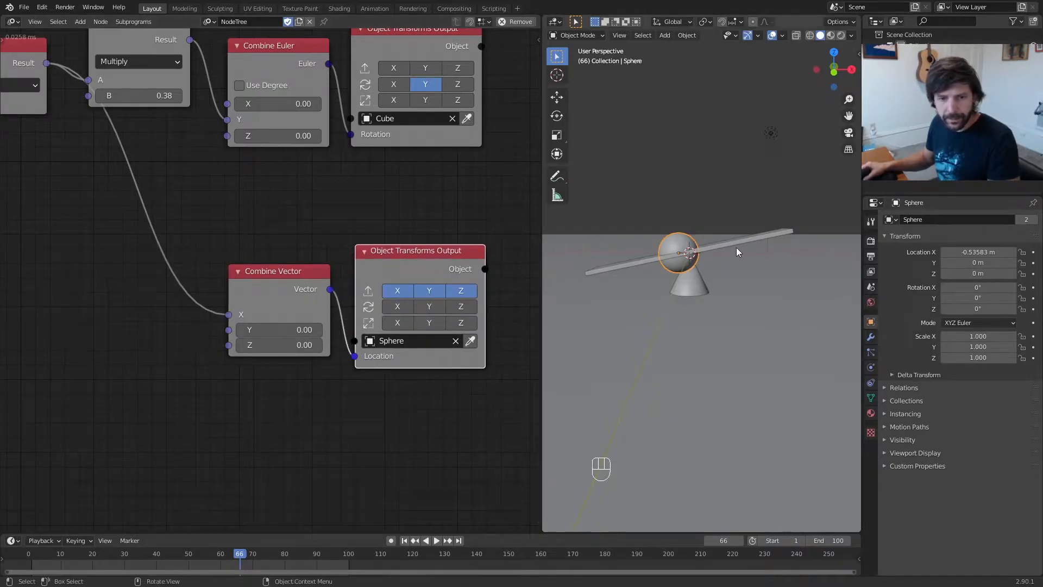
key("space")
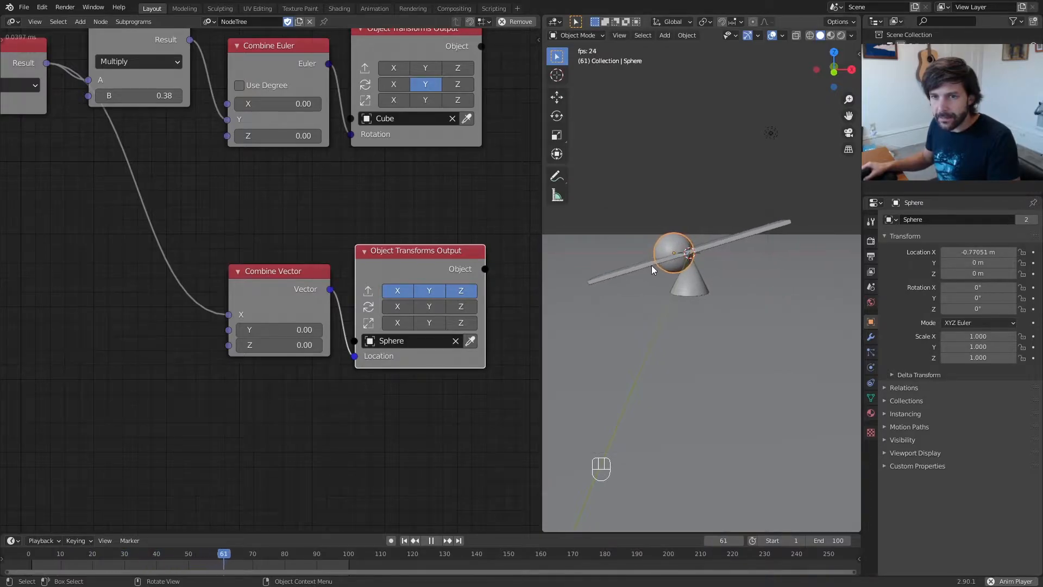
key("space")
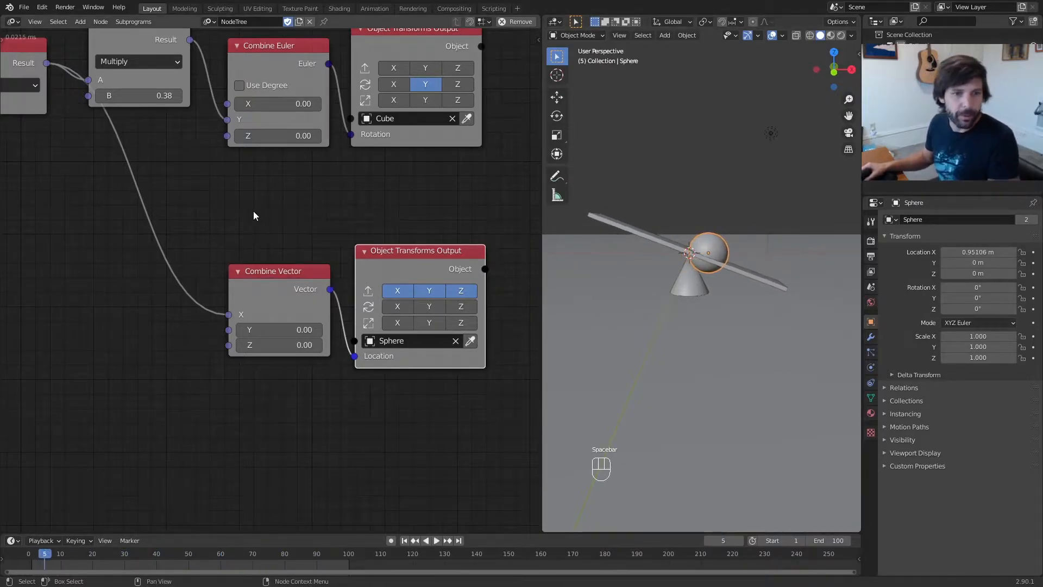
Duplicate the Multiply node and insert the copy between Cos and the X input of Combine Vector
middle_click_drag(215, 152, 317, 192)
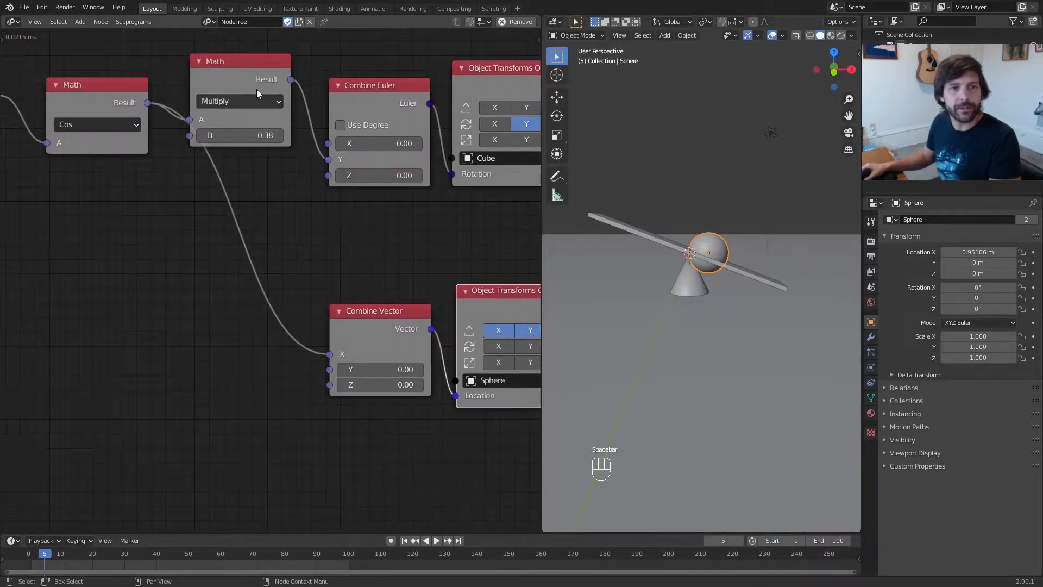
key("shift+d")
left_click(268, 299)
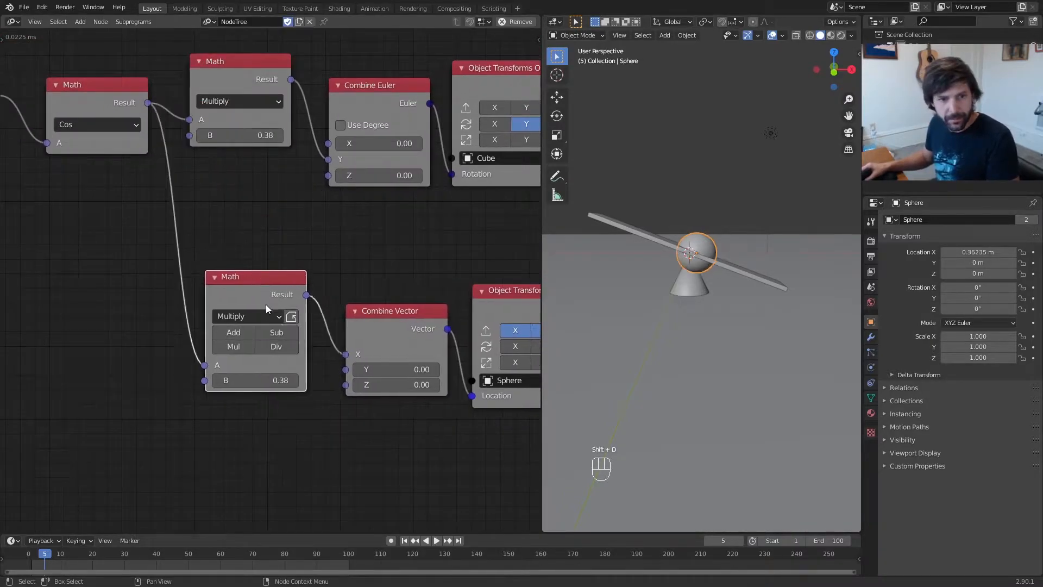
scroll(291, 334, "up", 2)
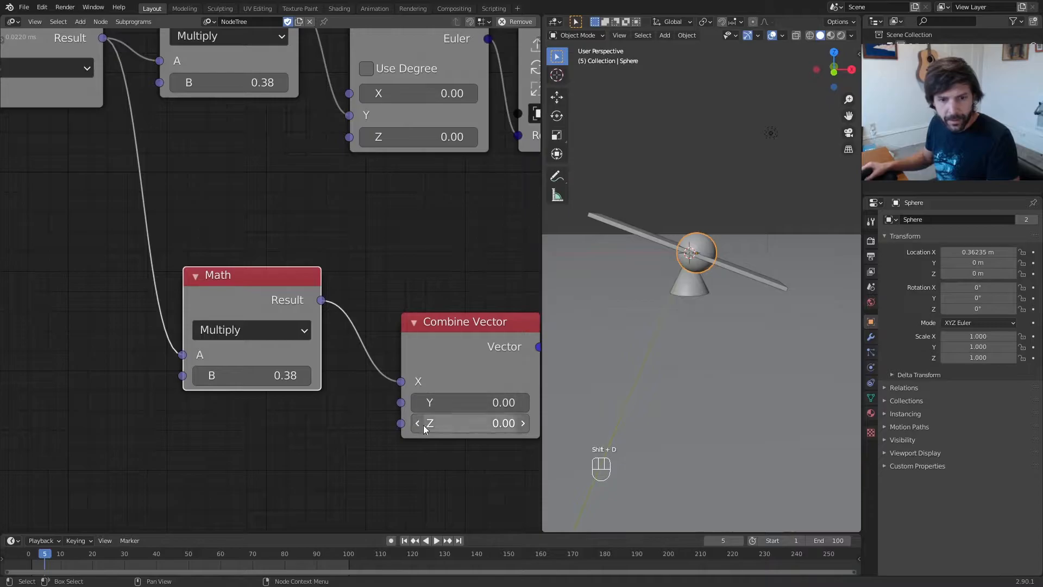
At frame 0, set B of the sphere's Multiply node to -4.21, judging the sphere's position along the plank in front view
left_click(47, 559)
key("Escape")
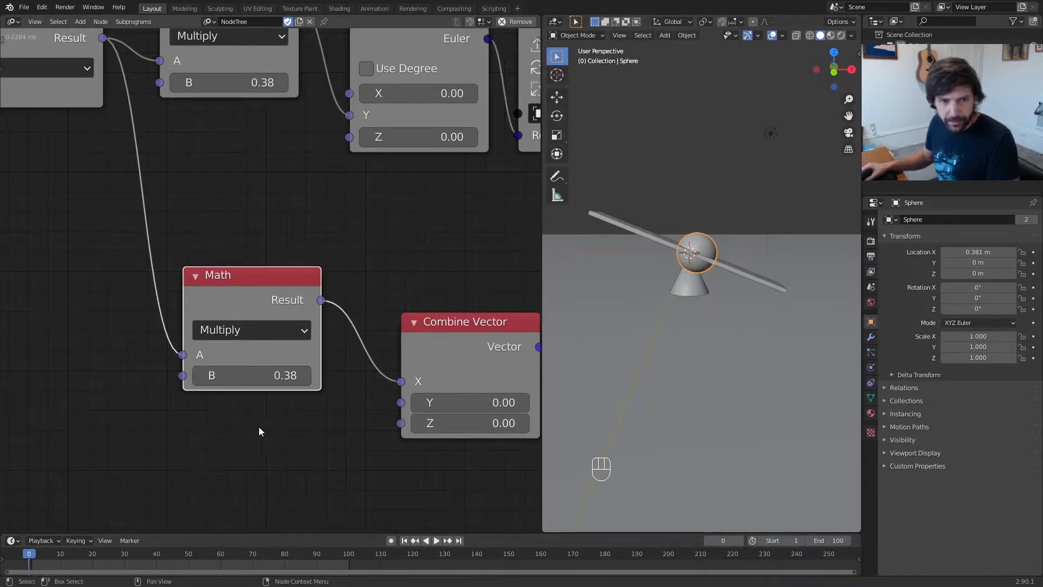
left_click_drag(252, 375, 199, 375)
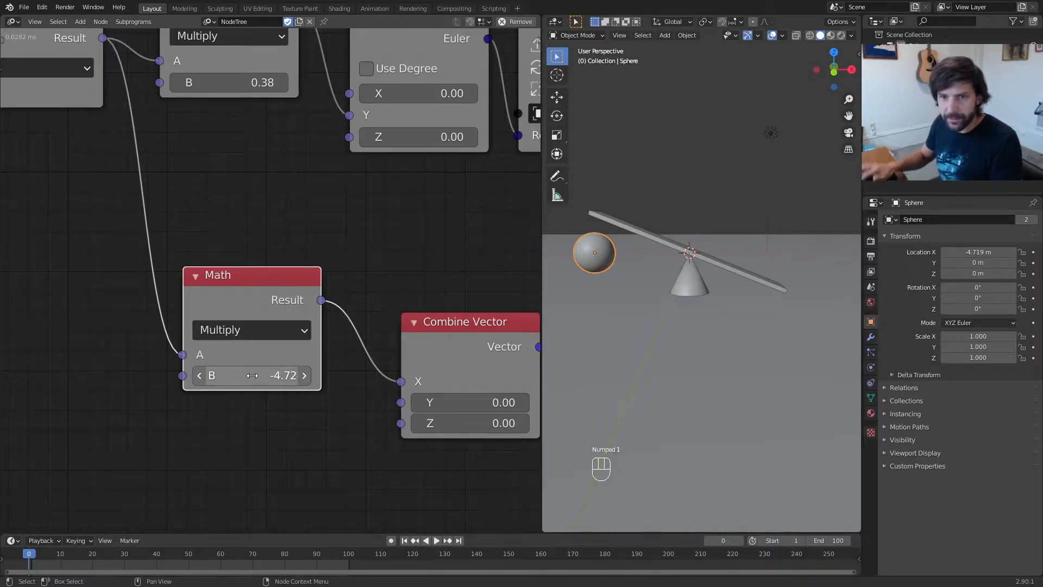
left_click(706, 334)
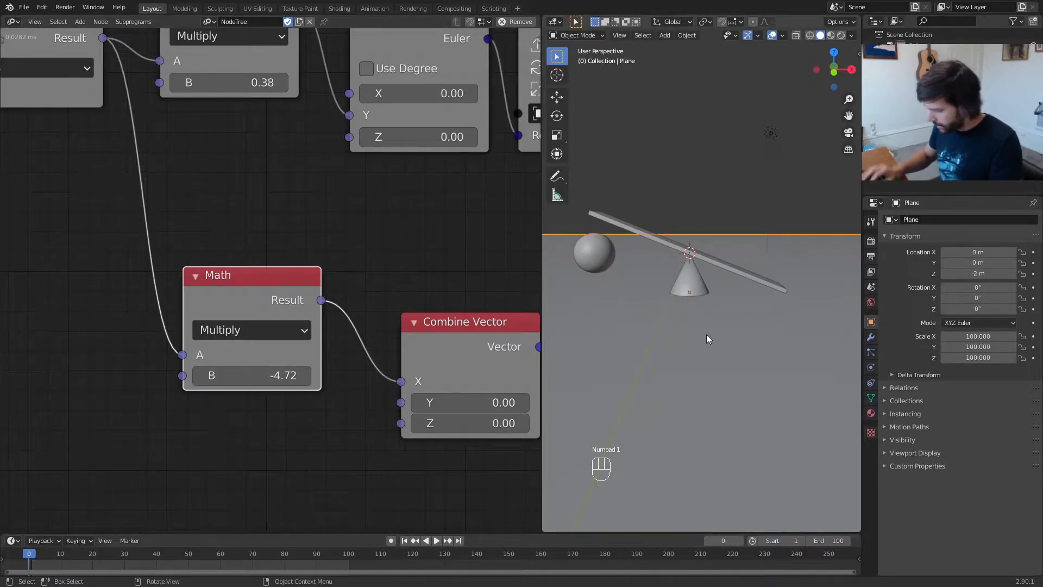
key("KP_1")
scroll(708, 331, "up", 4)
middle_click_drag(708, 331, 825, 276, "shift")
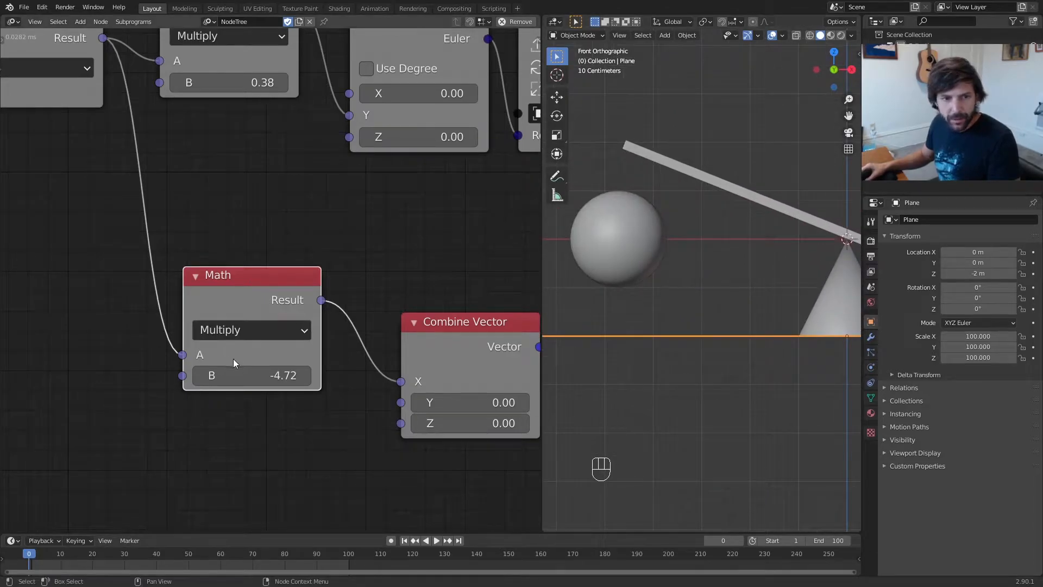
left_click_drag(268, 378, 294, 378)
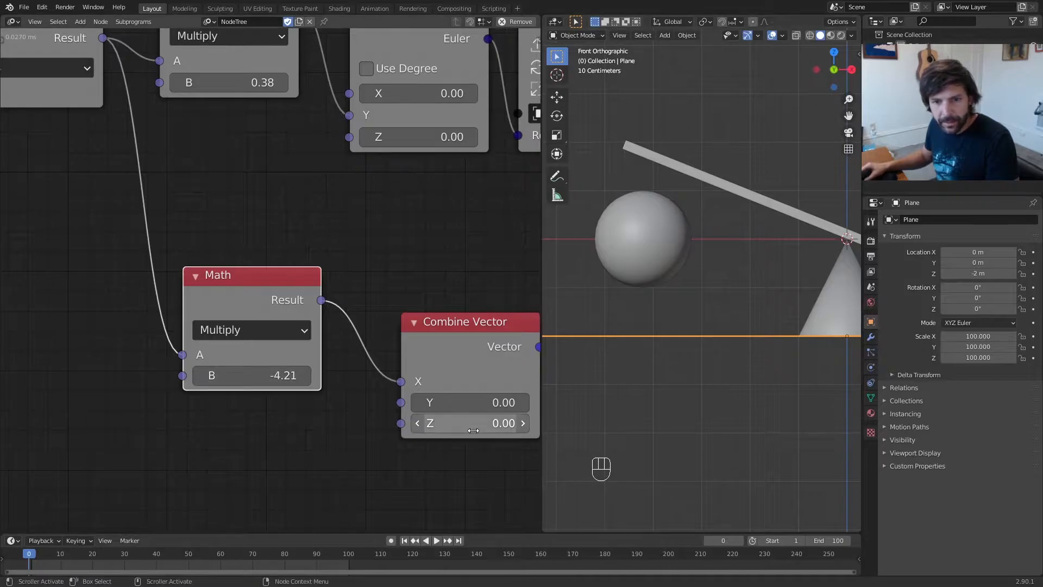
Set Z of the Combine Vector node to 2.97 to rest the sphere on the plank's raised end
left_click_drag(472, 423, 633, 423)
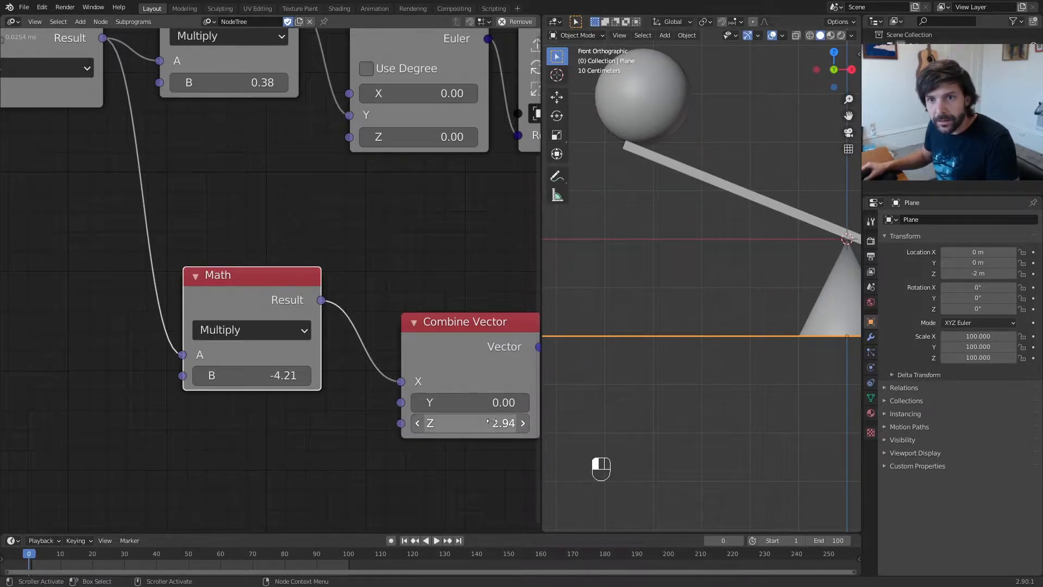
middle_click_drag(636, 117, 634, 222, "shift")
scroll(641, 208, "up", 4)
middle_click_drag(639, 185, 721, 302, "shift")
left_click_drag(458, 423, 466, 423, "shift")
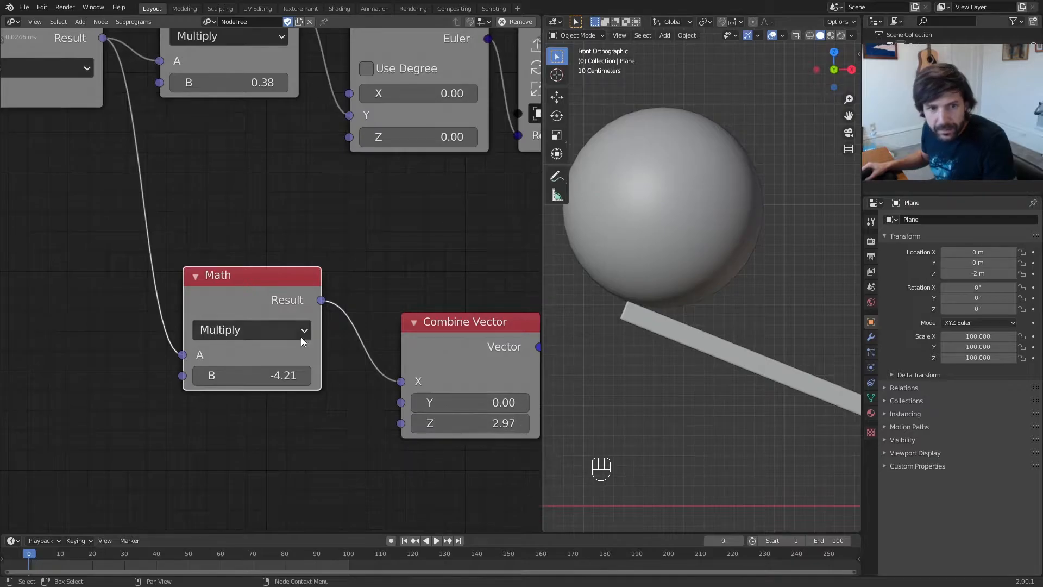
Play the animation in front view to check the sphere's sideways motion against the rocking plank
scroll(709, 192, "down", 8)
scroll(764, 246, "up", 2)
middle_click_drag(765, 245, 646, 263, "shift")
key("space")
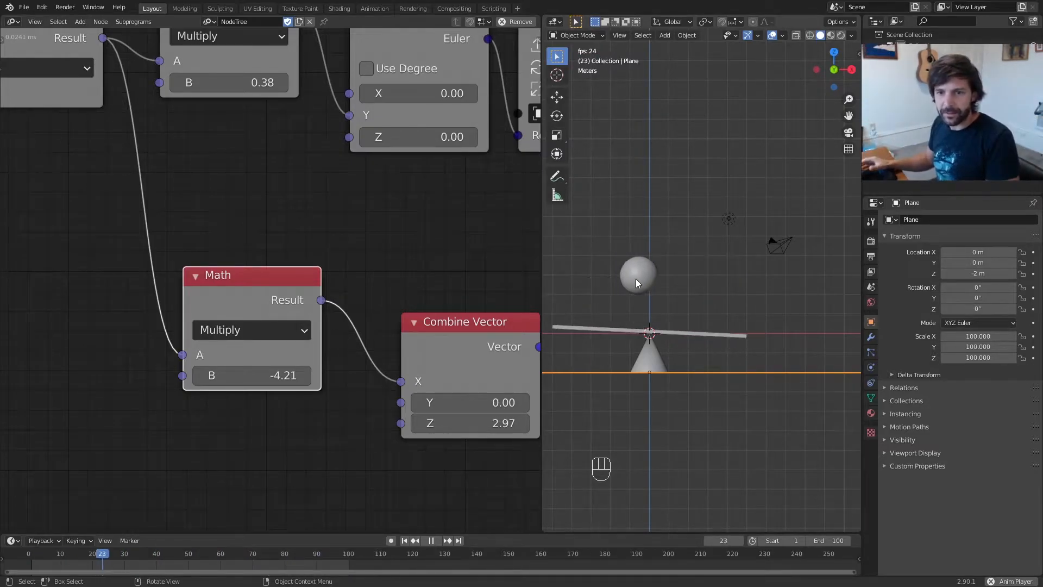
key("space")
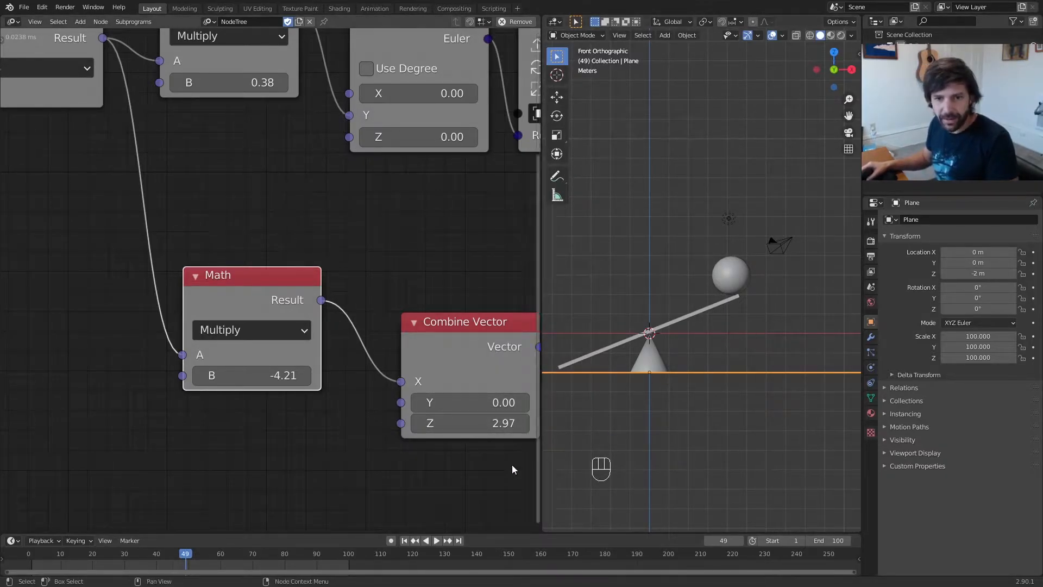
Connect the Cos result to the Z input of Combine Vector
scroll(266, 385, "down", 2)
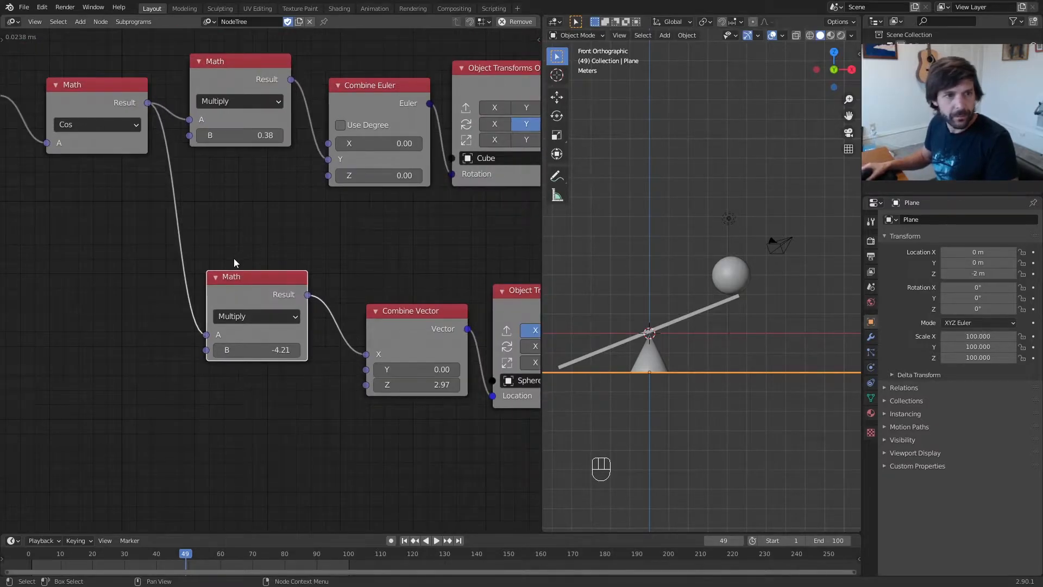
middle_click_drag(394, 247, 388, 195)
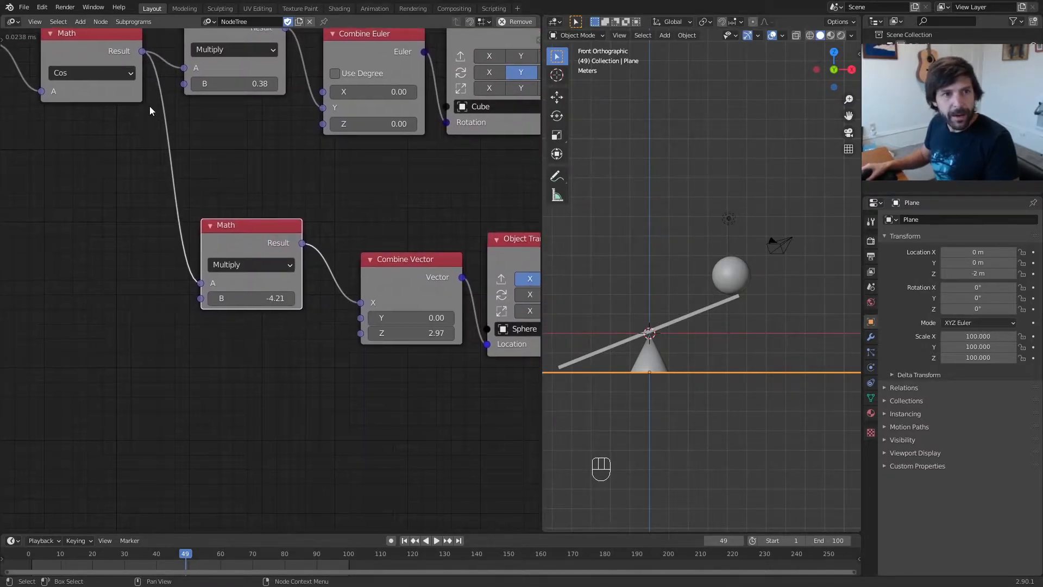
left_click(141, 55)
left_click_drag(163, 213, 356, 341)
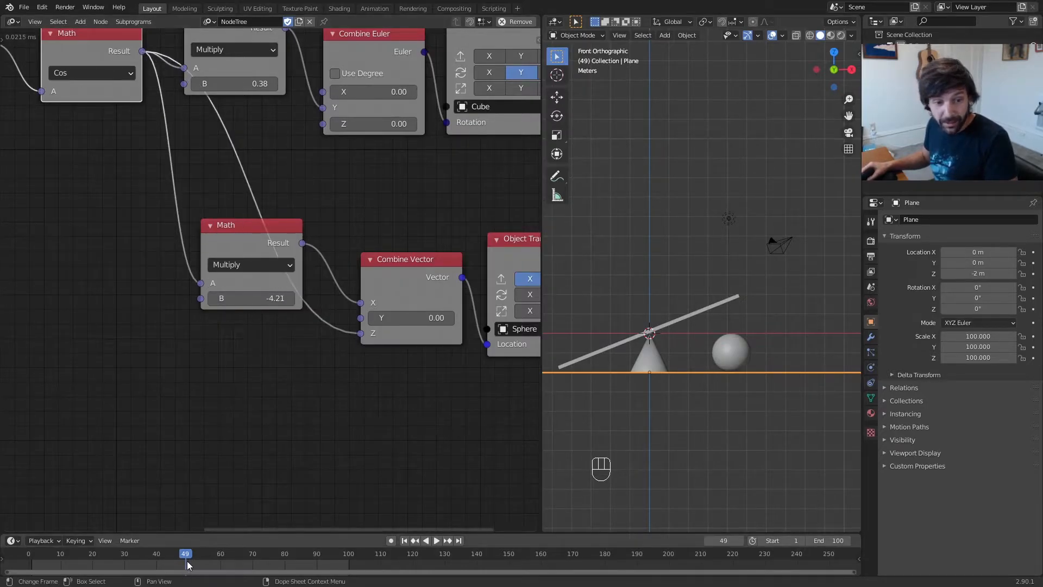
Play the animation to compare the sphere's vertical motion with the plank, and return to frame 1
key("space")
scroll(282, 282, "down", 1)
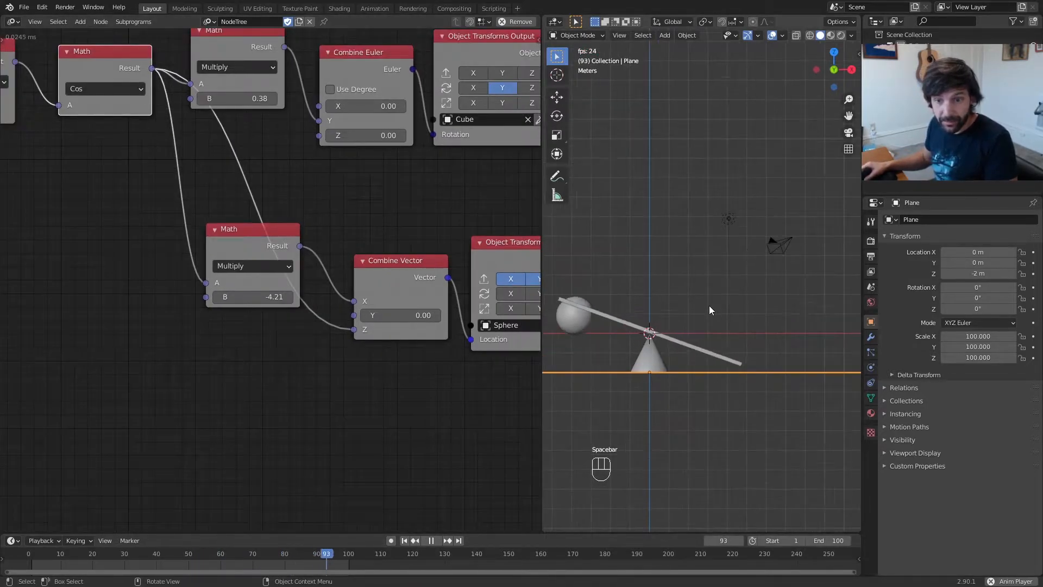
middle_click_drag(670, 323, 708, 267, "shift")
scroll(707, 271, "up", 3)
scroll(706, 276, "down", 3)
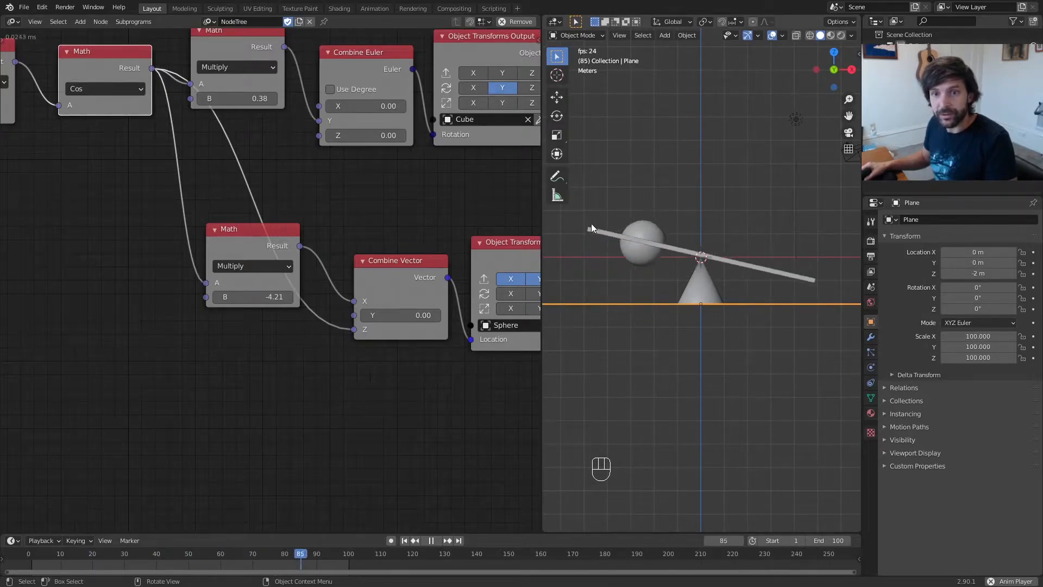
key("space")
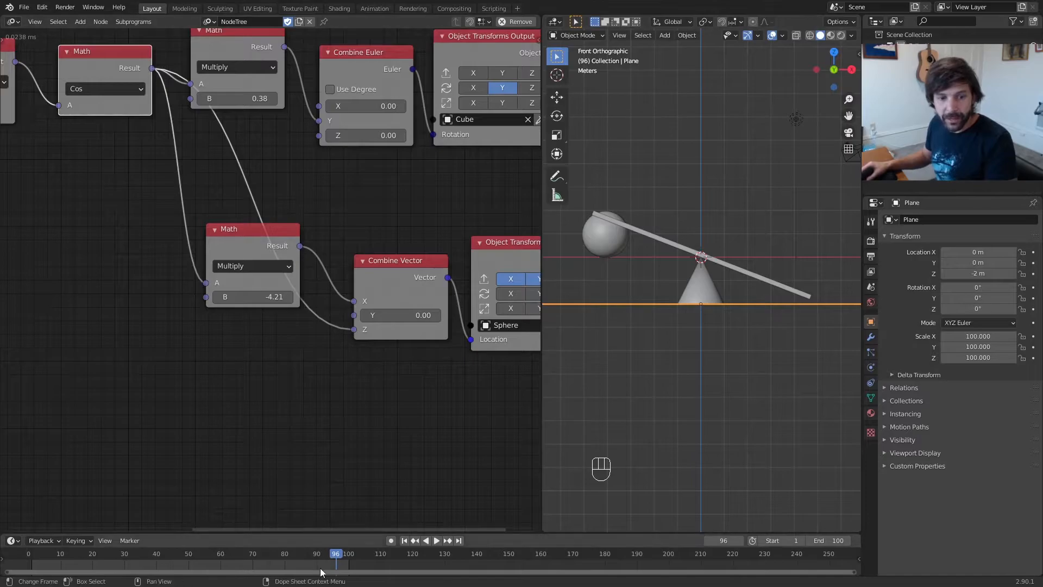
mouse_move(30, 551)
left_mouse_down()
mouse_move(31, 562)
mouse_move(348, 570)
mouse_move(32, 571)
left_mouse_up()
scroll(147, 116, "up", 1)
scroll(155, 116, "down", 2)
scroll(156, 116, "down", 2)
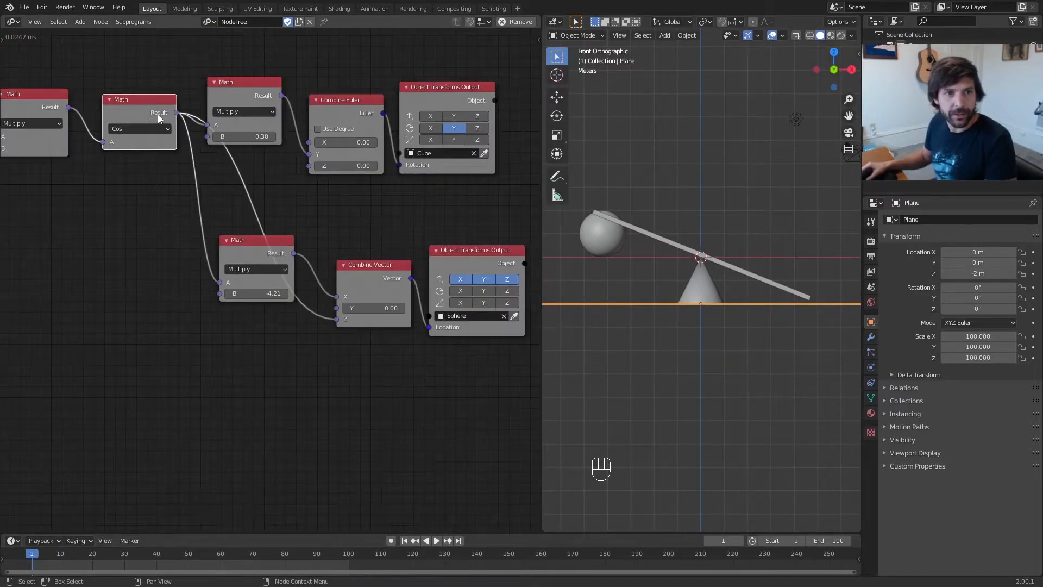
Duplicate the Multiply and Cos nodes below the originals, feed the original Multiply result into the copied Multiply's A, and set its B to 2.00
middle_click_drag(142, 205, 326, 233)
scroll(316, 245, "up", 1)
left_click_drag(332, 262, 183, 120)
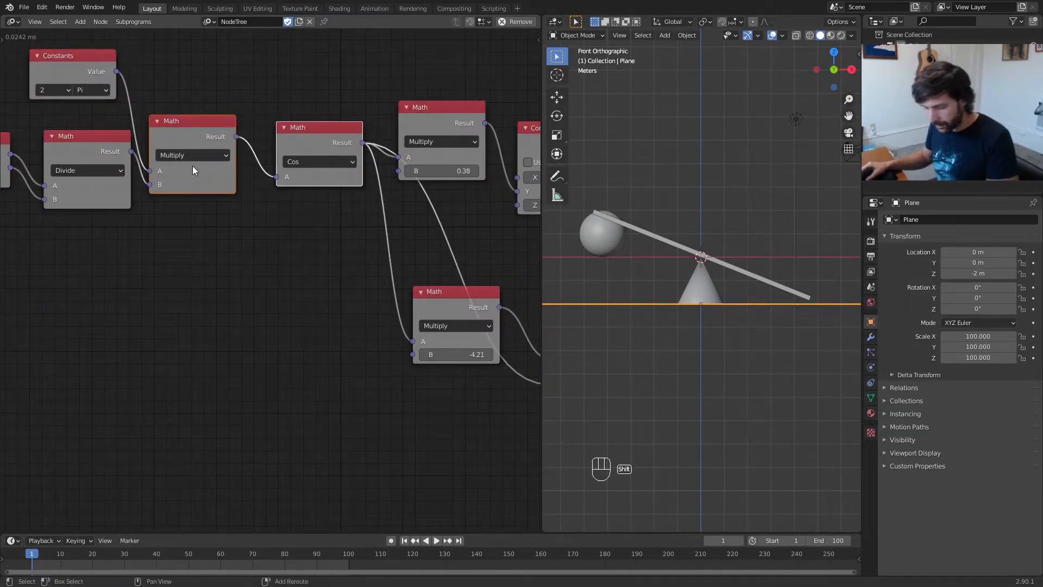
key("shift+d")
left_click(237, 392)
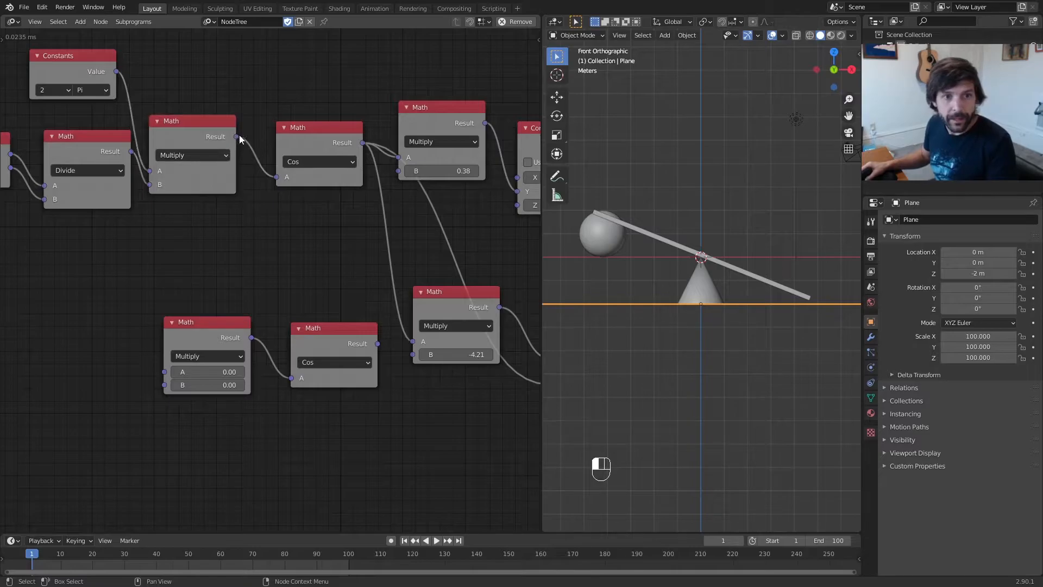
left_click_drag(207, 269, 164, 372)
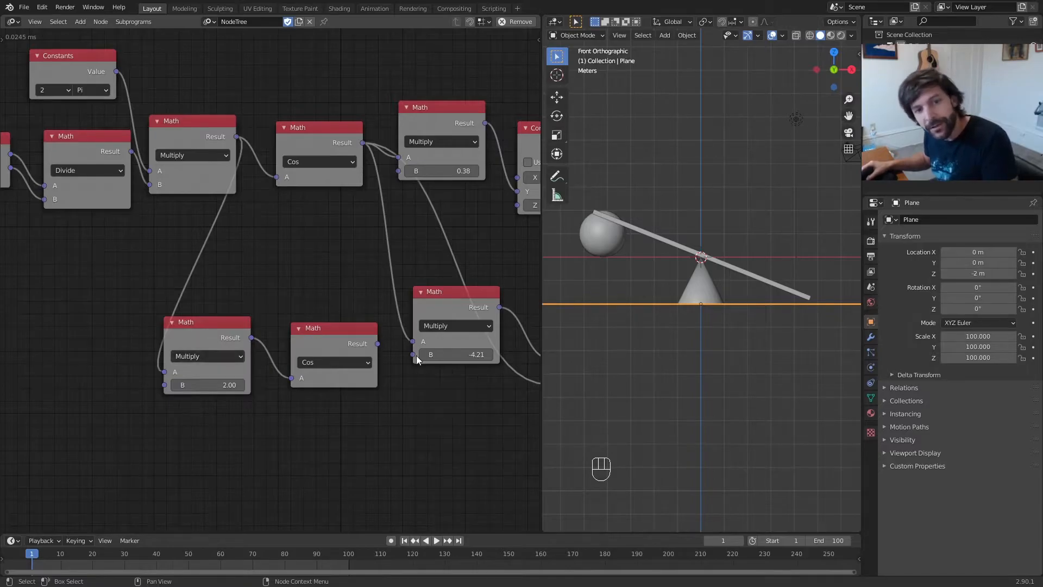
Connect the copied Cos result to Z of Combine Vector and move the two copied nodes lower in the node tree
middle_click_drag(338, 322, 280, 345)
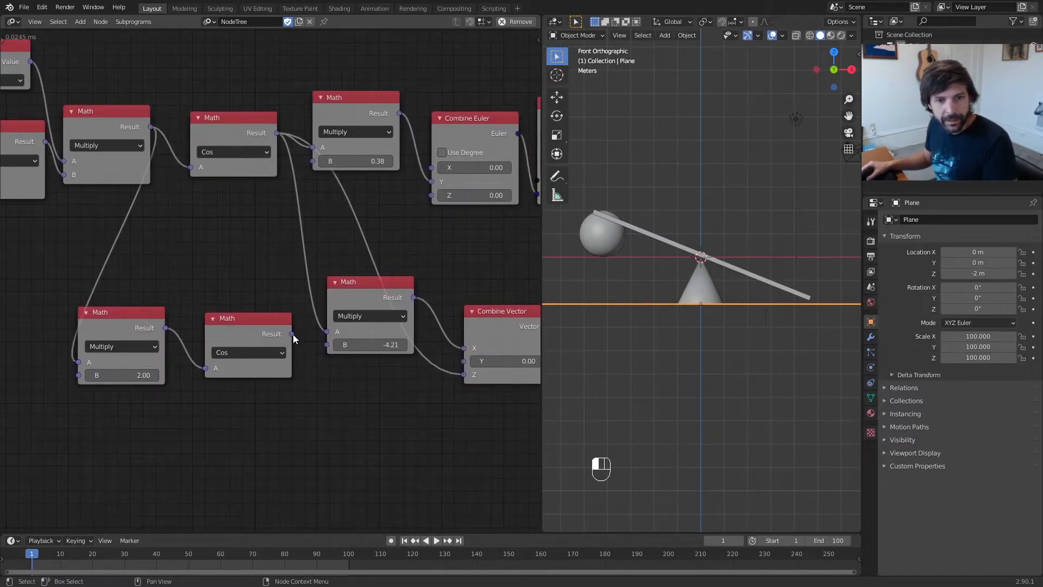
left_click_drag(293, 334, 463, 374)
left_click_drag(293, 407, 76, 286)
left_click_drag(224, 330, 239, 388)
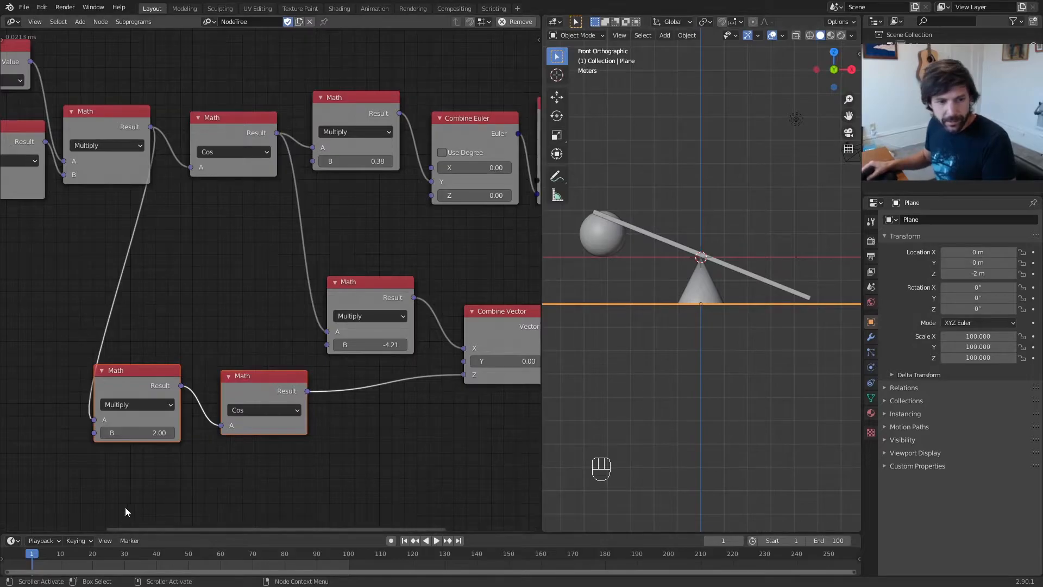
Play the animation in front view to check the sphere's doubled-frequency vertical motion against the plank
key("space")
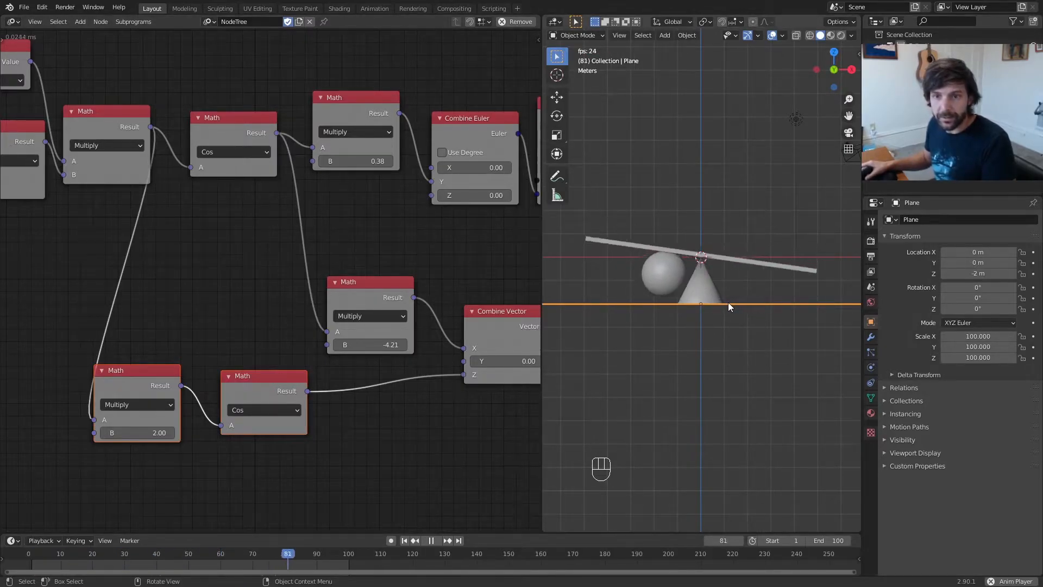
key("space")
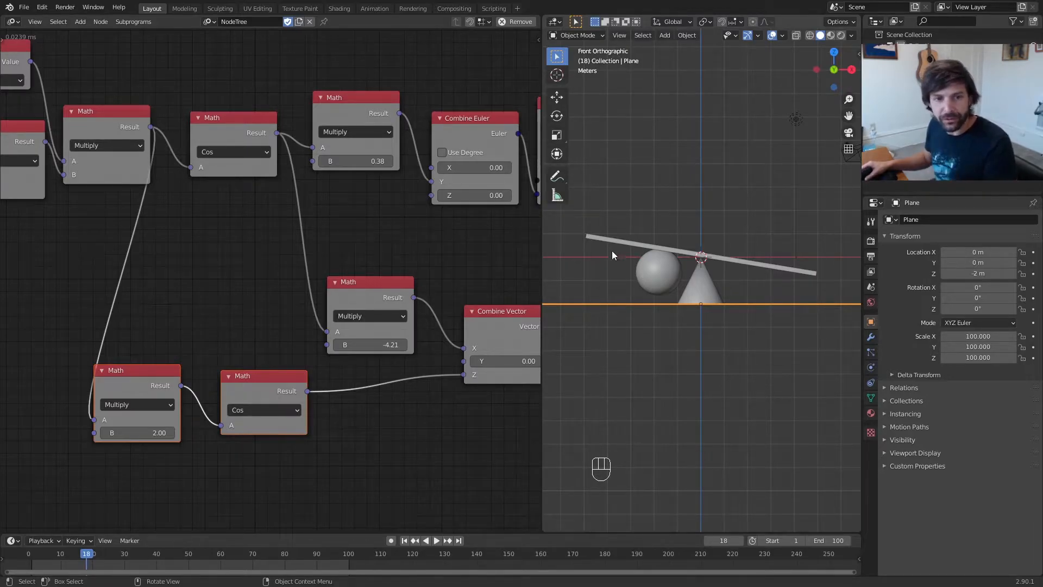
Add a Map Range node and insert it between the copied Cos and the Z input of Combine Vector
left_click(376, 294)
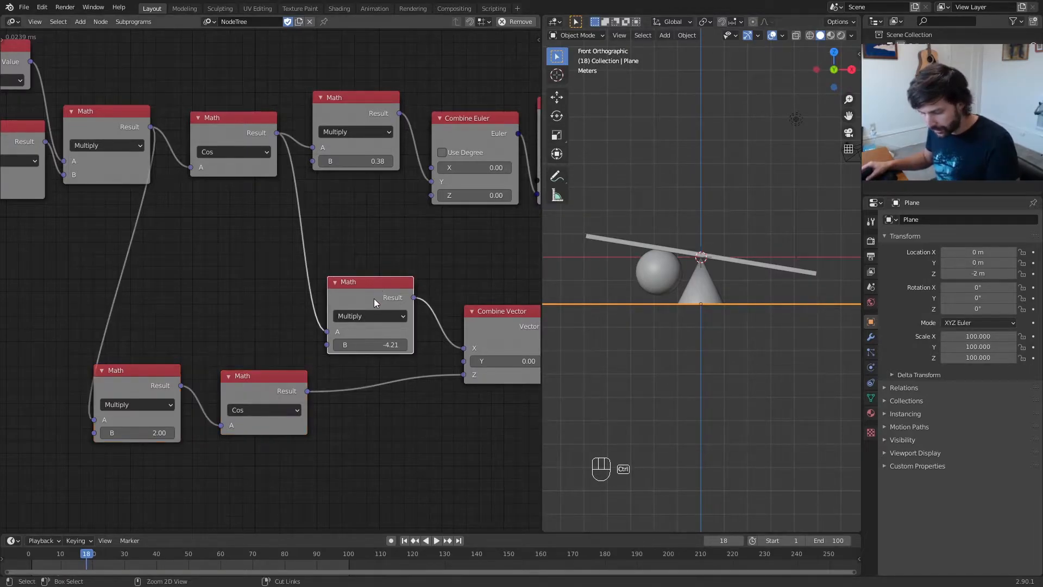
left_click(404, 438)
key("ctrl+a")
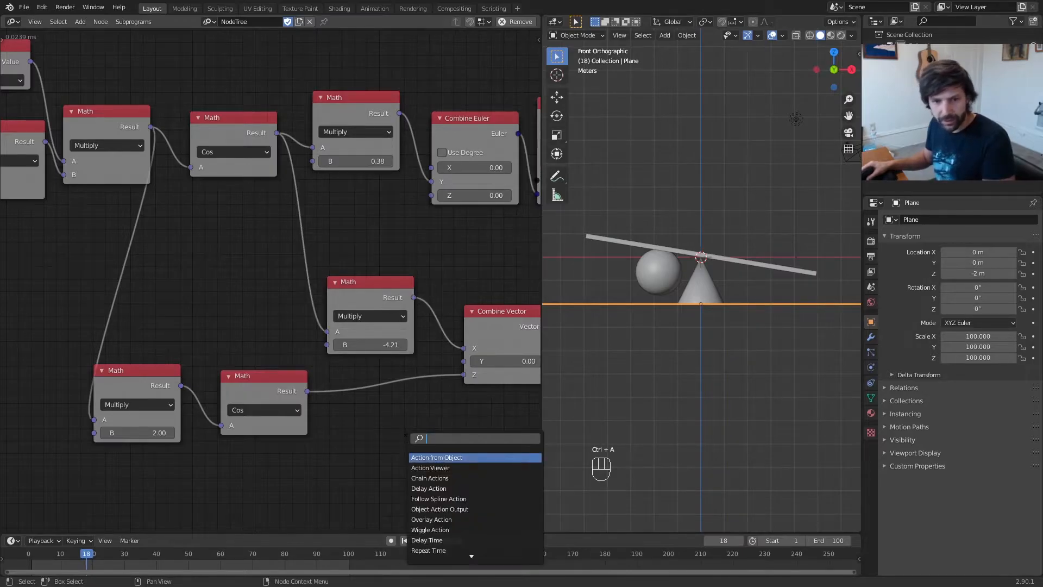
type("map range")
key("Return")
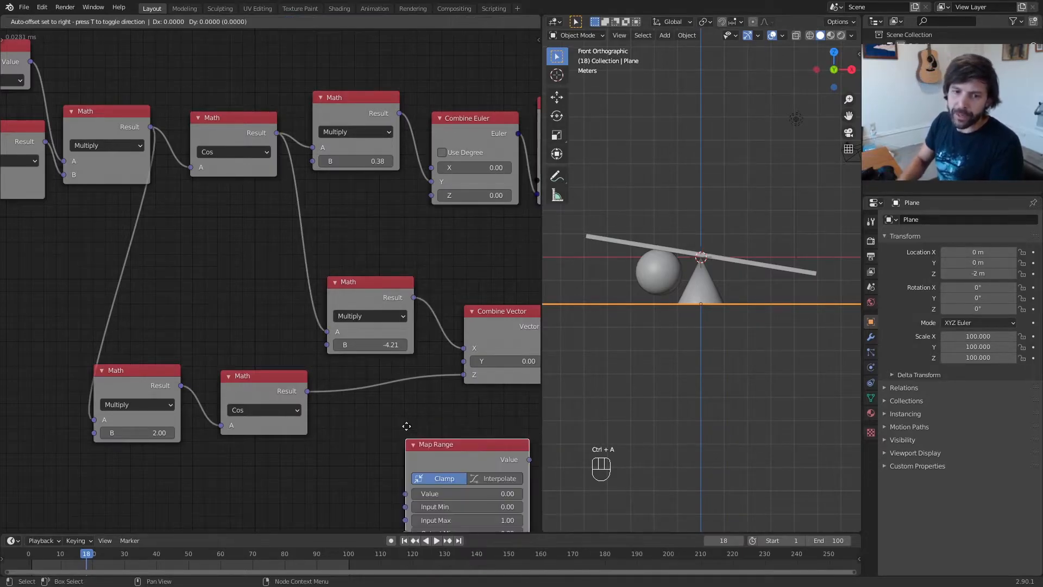
left_click(332, 364)
Set the Map Range node's Input Min to 1.00 and Input Max to -1.00
scroll(363, 388, "up", 3)
middle_click_drag(423, 371, 271, 254)
scroll(292, 370, "up", 2)
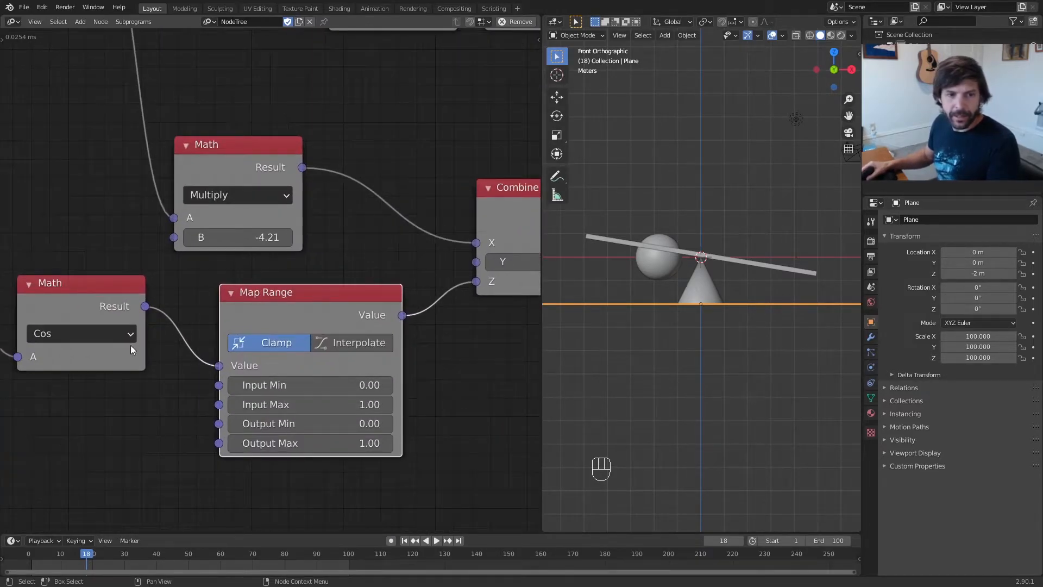
left_click(324, 384)
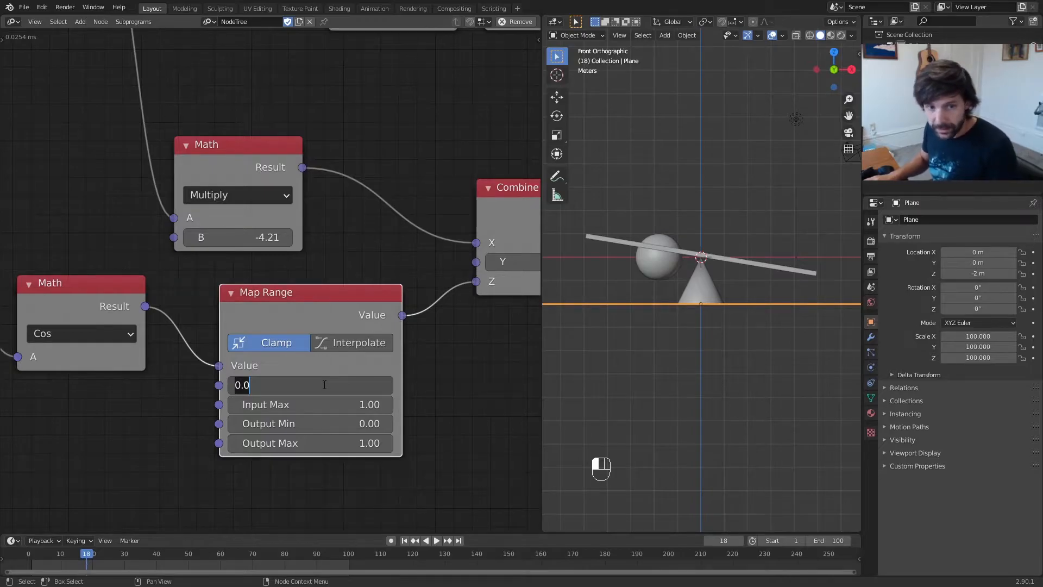
key("Tab")
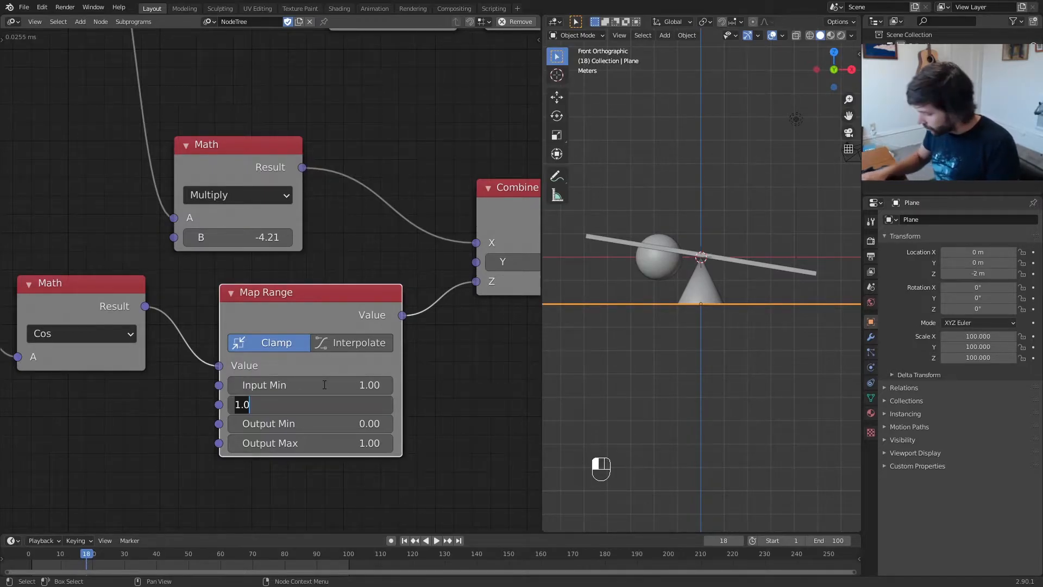
key("Tab")
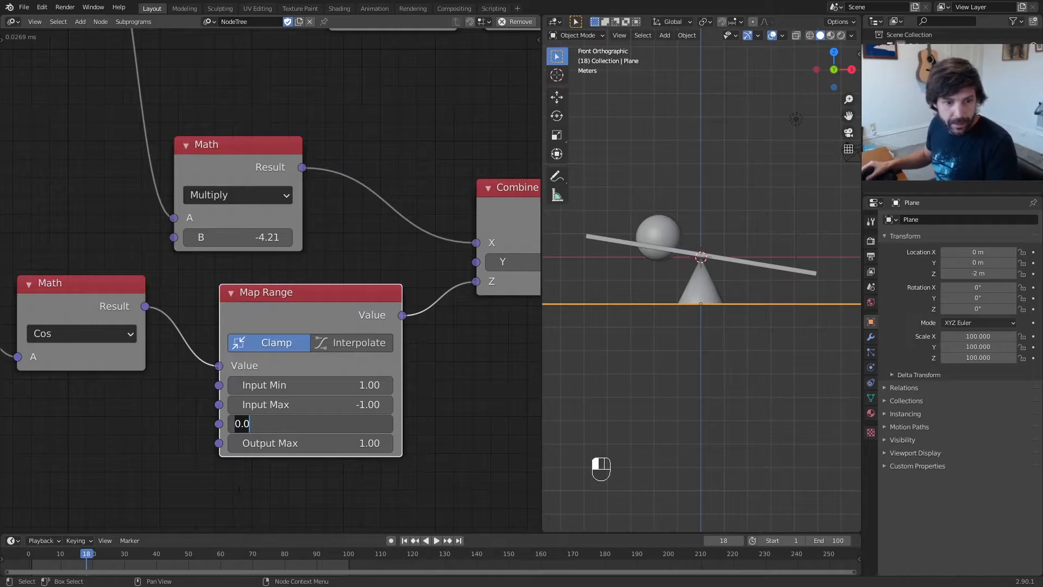
Go to frame 0 and set the Map Range Output Min to 2.97 to rest the sphere on the plank's raised end
left_click(86, 555)
left_click_drag(72, 559, 32, 563)
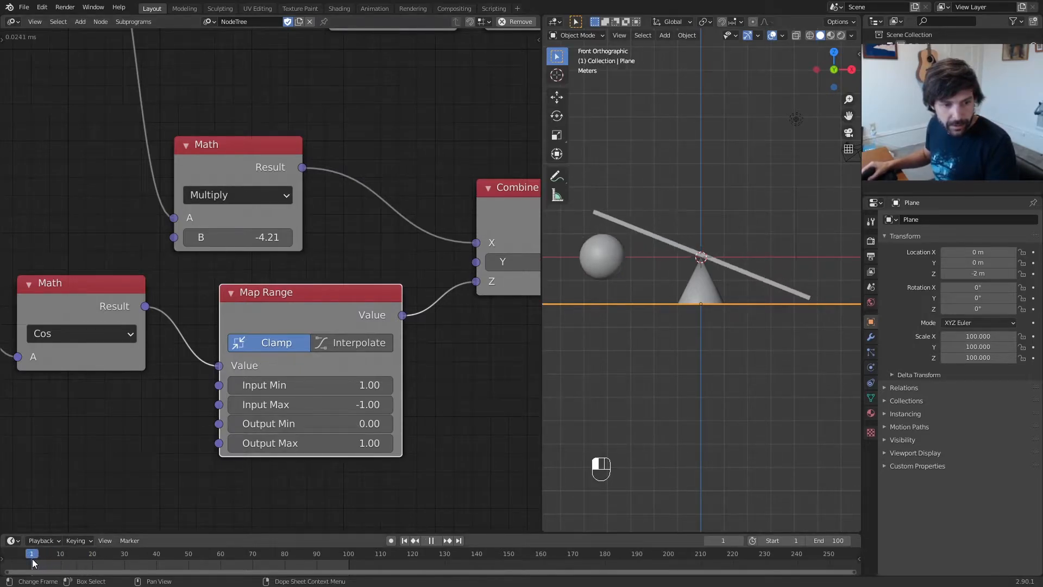
scroll(618, 217, "up", 5)
middle_click_drag(630, 223, 569, 352, "shift")
scroll(683, 320, "up", 2)
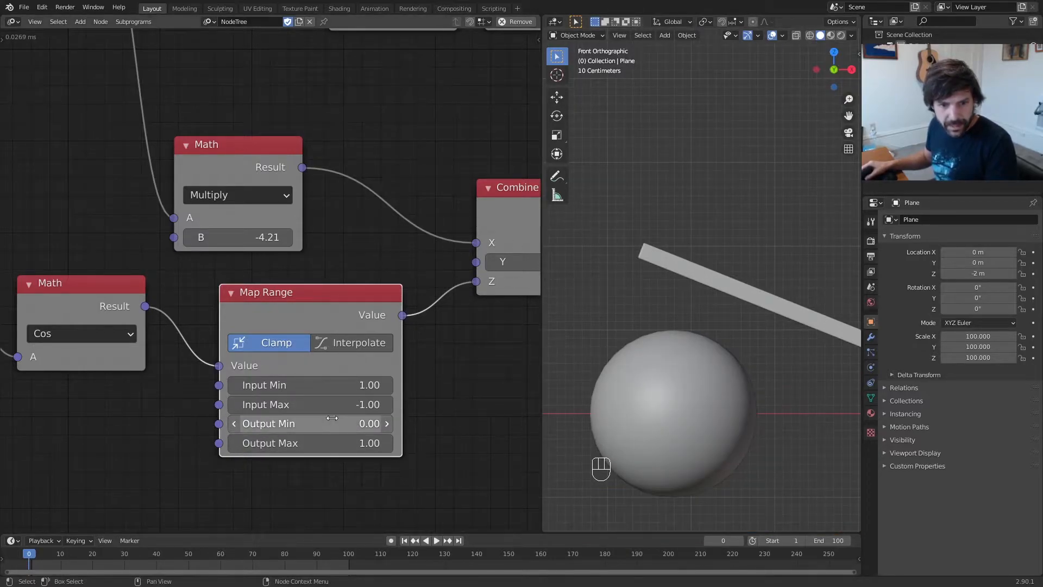
left_click_drag(312, 426, 342, 426)
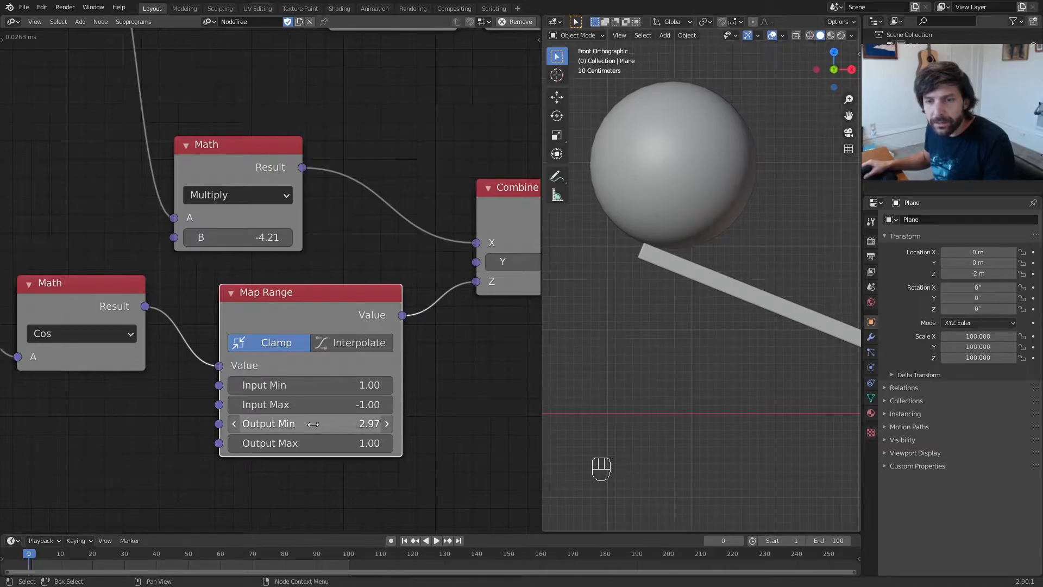
Go to frame 25 and set the Map Range Output Max to 1.20 to rest the sphere on the level plank
scroll(204, 524, "down", 2)
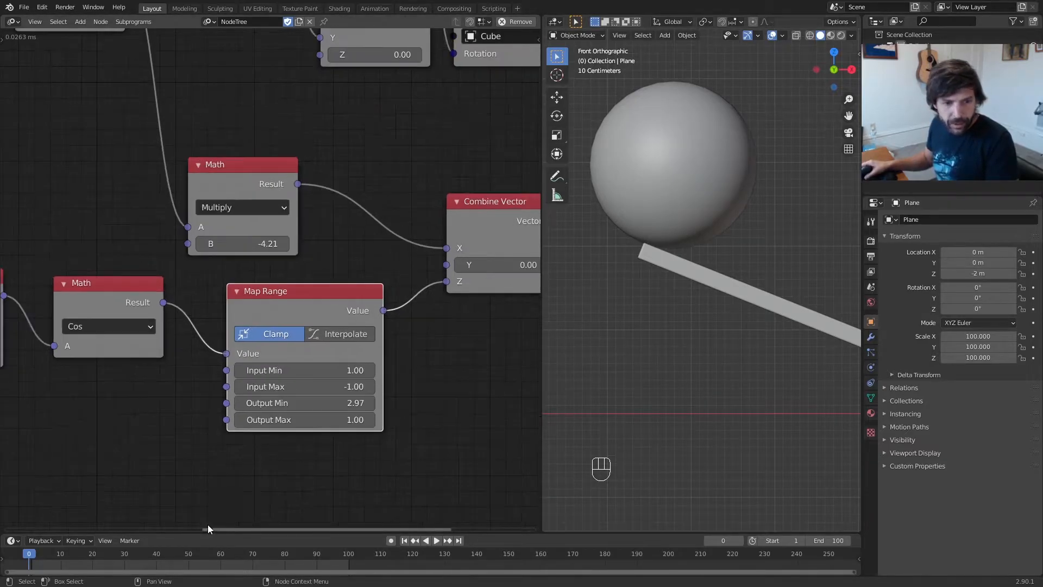
scroll(609, 405, "down", 2)
scroll(462, 380, "down", 2)
scroll(628, 375, "down", 2)
scroll(628, 369, "down", 3)
scroll(630, 368, "up", 2)
middle_click_drag(778, 343, 652, 348, "shift")
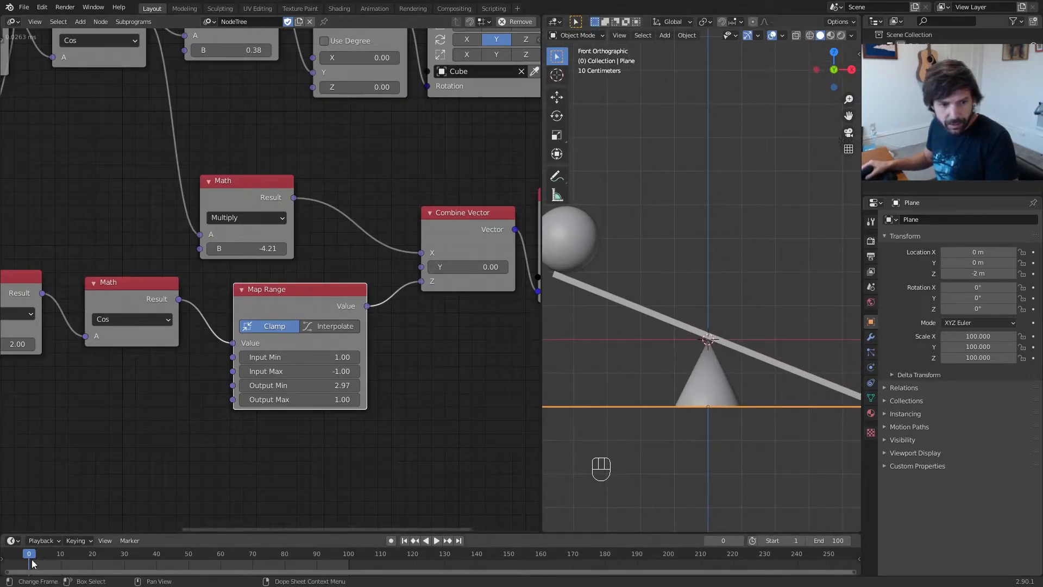
left_click_drag(31, 553, 108, 553)
scroll(745, 345, "down", 2)
scroll(745, 340, "up", 8)
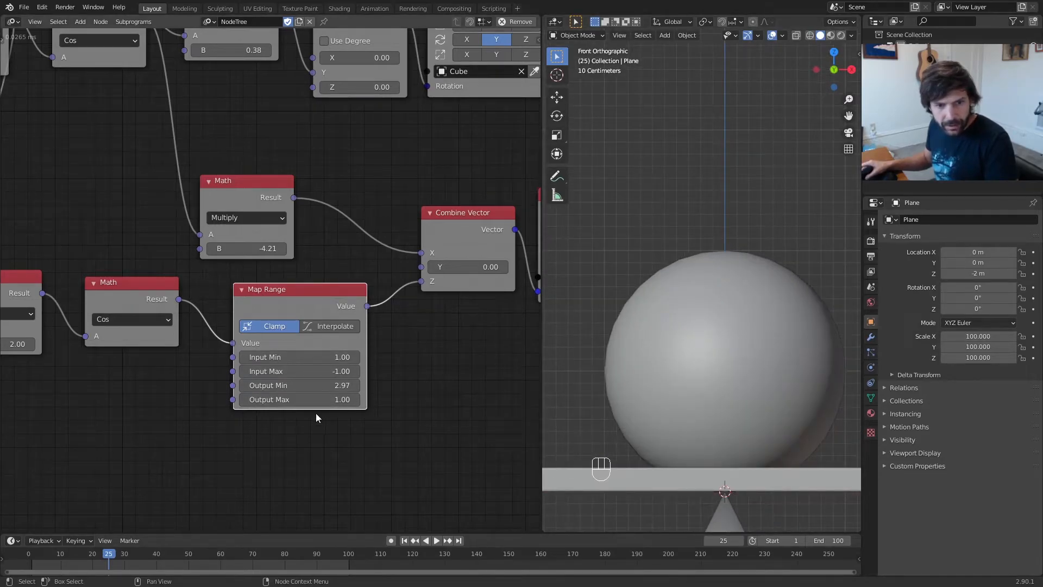
scroll(316, 418, "up", 2)
middle_click_drag(419, 422, 379, 338)
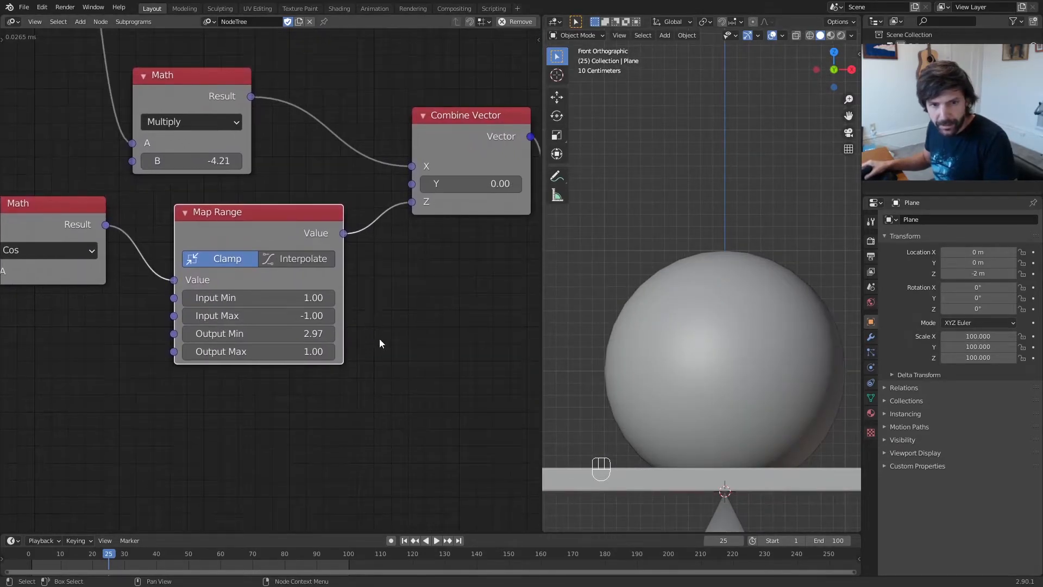
left_click_drag(261, 352, 278, 351, "shift")
Play the animation and check from the front and in perspective how the sphere follows the rocking plank
scroll(799, 365, "down", 8)
scroll(776, 372, "down", 2)
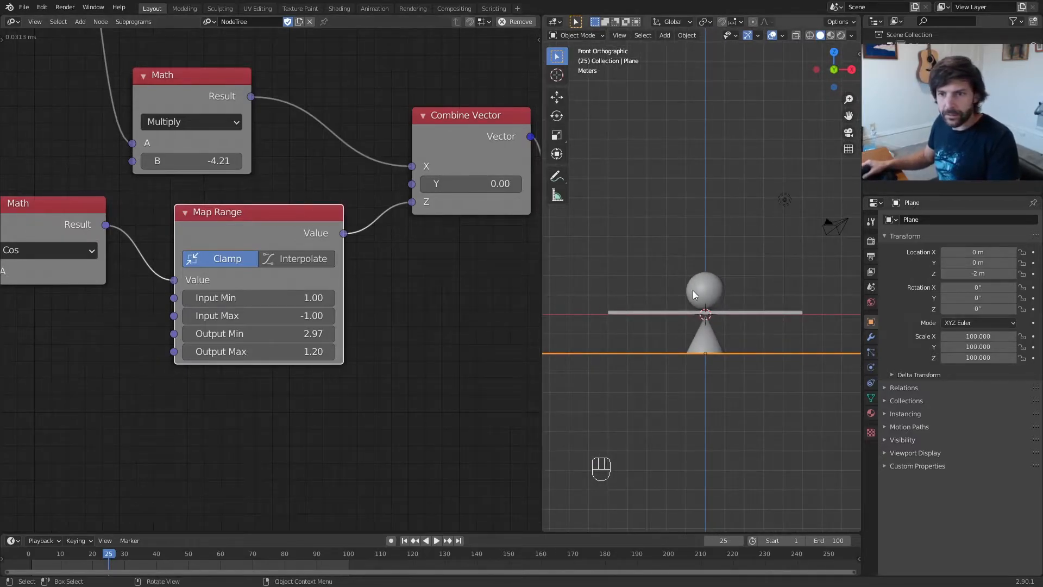
key("space")
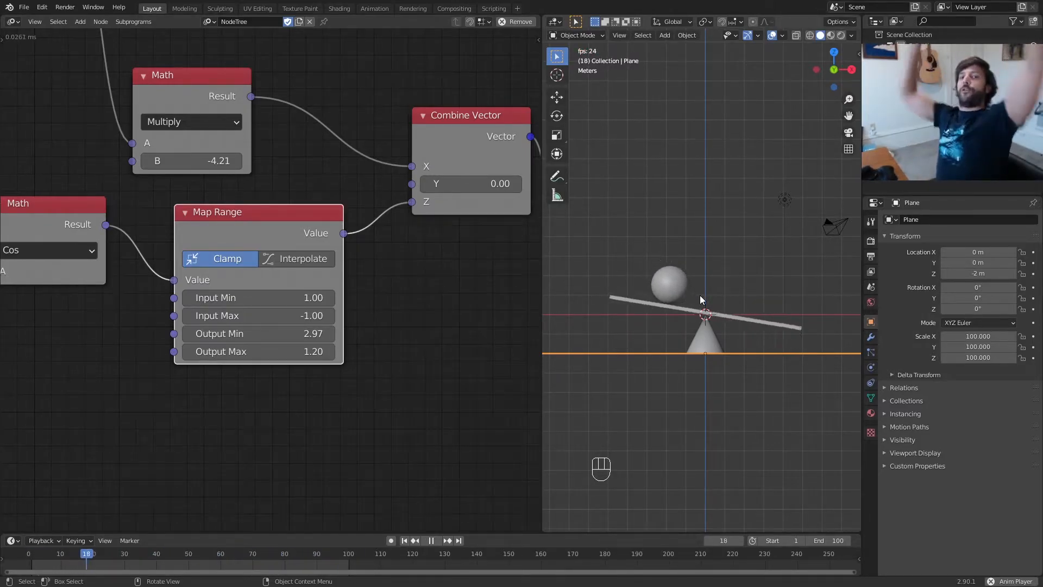
middle_click_drag(806, 302, 710, 279)
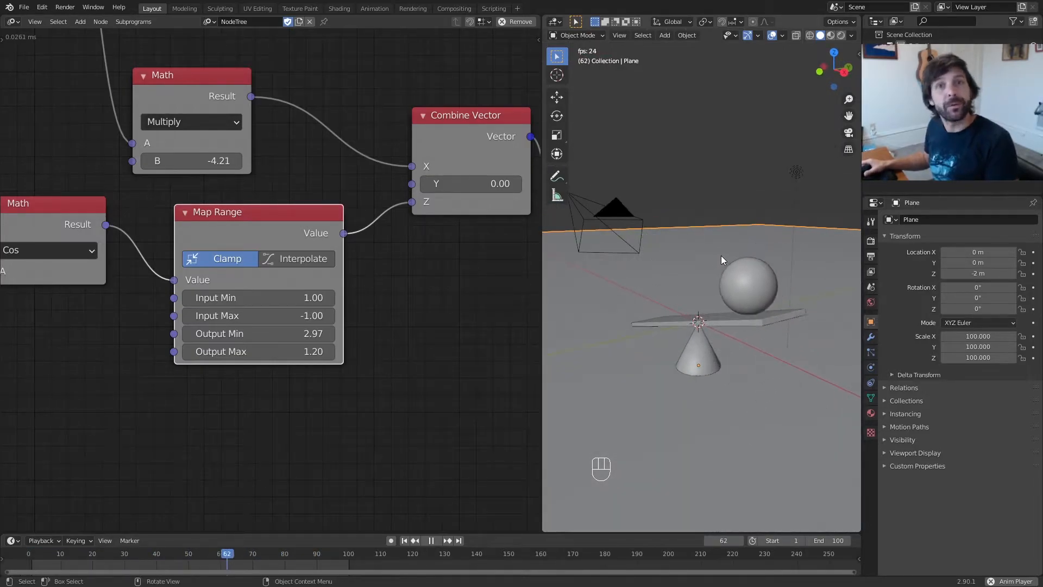
key("space")
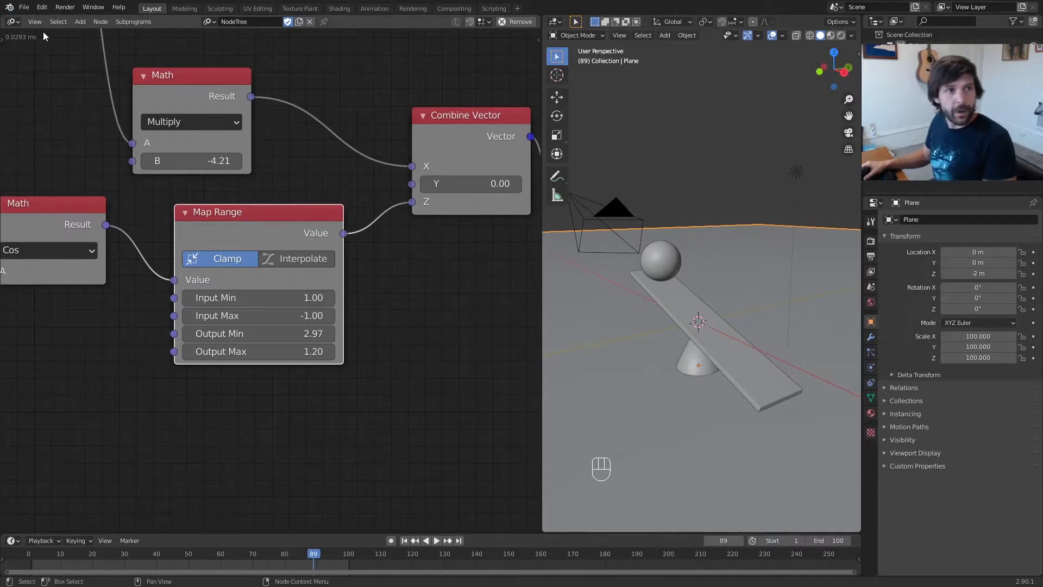
Replace the animation node editor with the Shader Editor, show the plank's material nodes, and switch the viewport to rendered shading
left_click(12, 22)
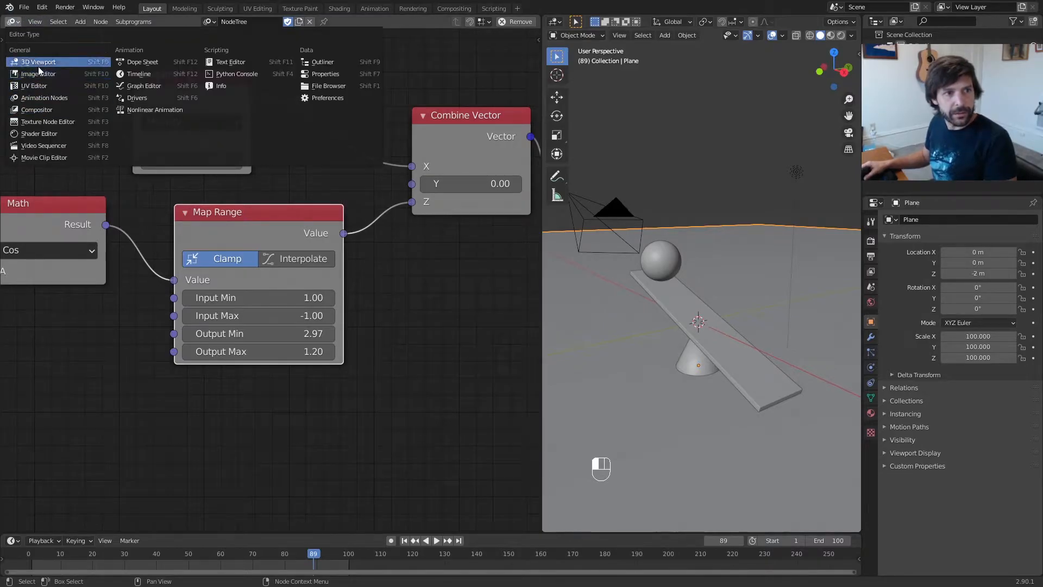
left_click(43, 134)
left_click(723, 369)
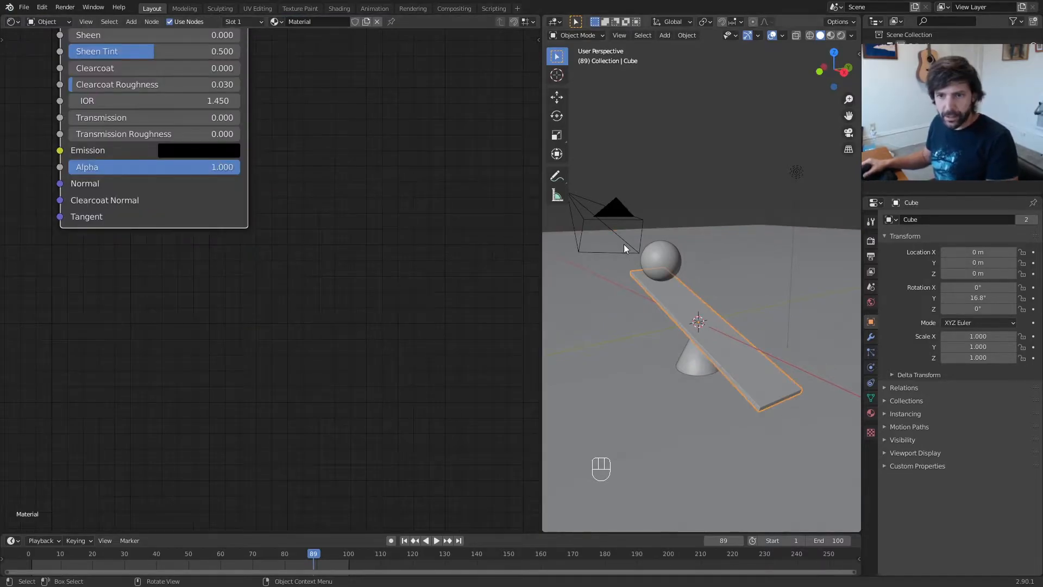
key("Home")
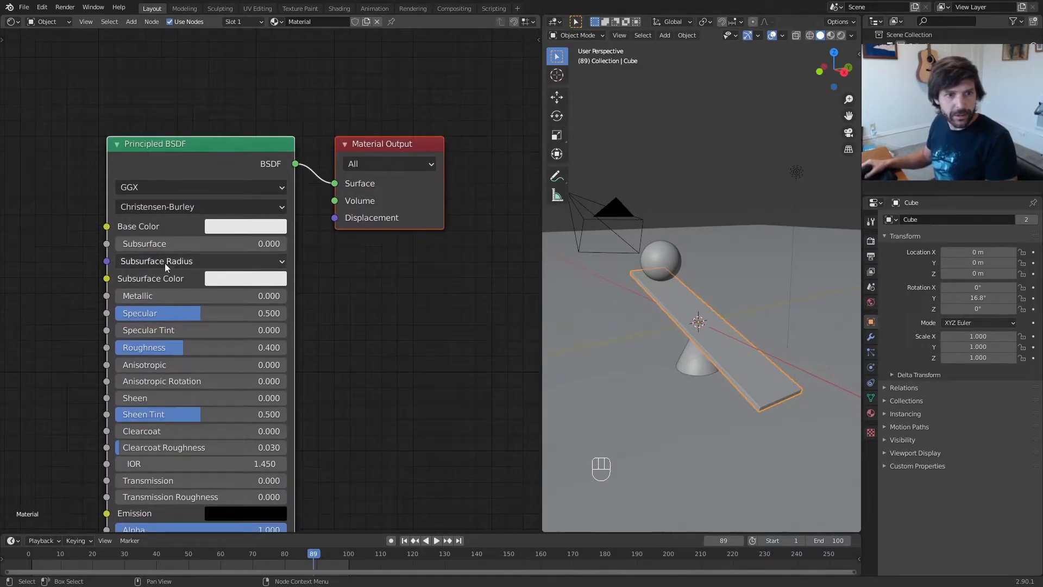
left_click(841, 36)
middle_click_drag(601, 314, 745, 244)
Change the scene's light to an Area light and set its power to 5000 W
left_click(762, 213)
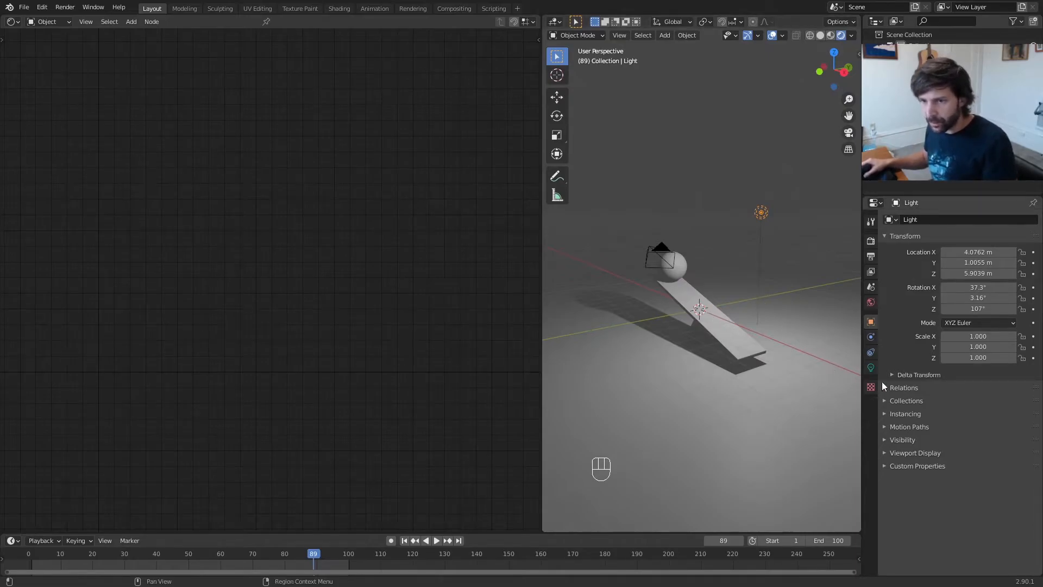
left_click(871, 368)
left_click(1017, 265)
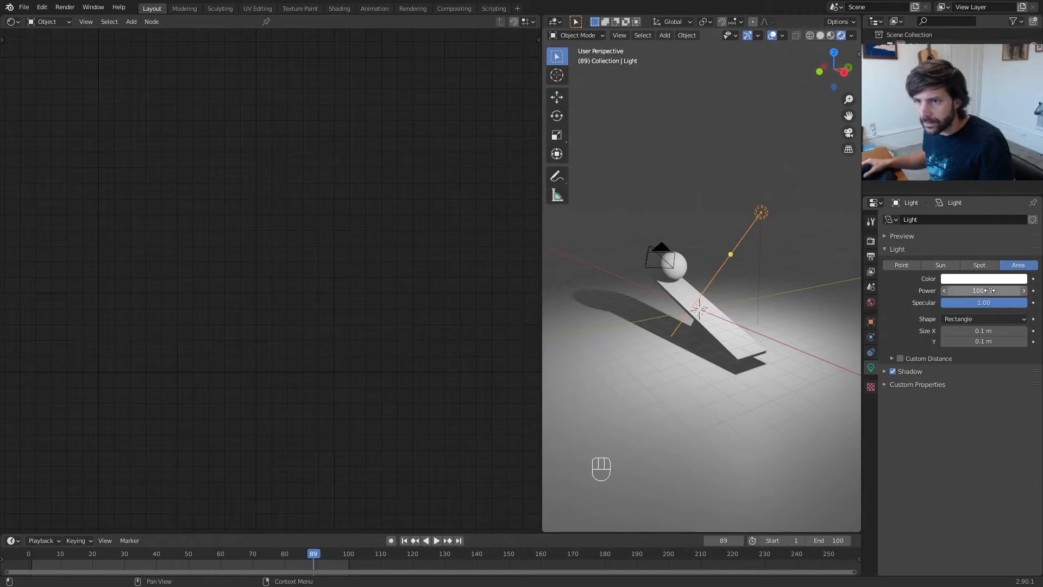
left_click(990, 291)
type("5000")
key("Return")
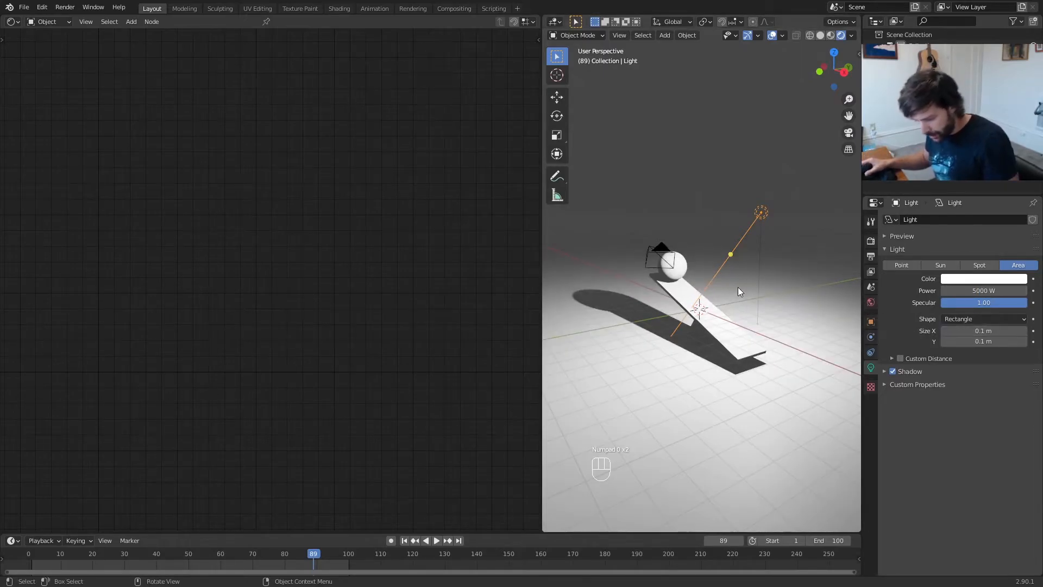
Clear the light's location and rotation, and raise it about 17 m along the Z axis above the seesaw
key("alt+g")
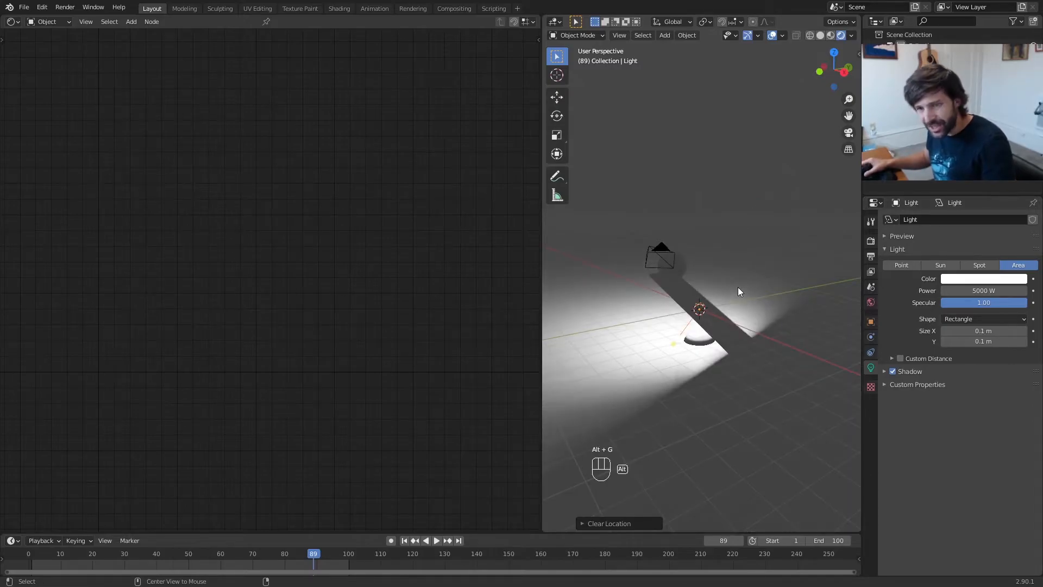
key("alt+r")
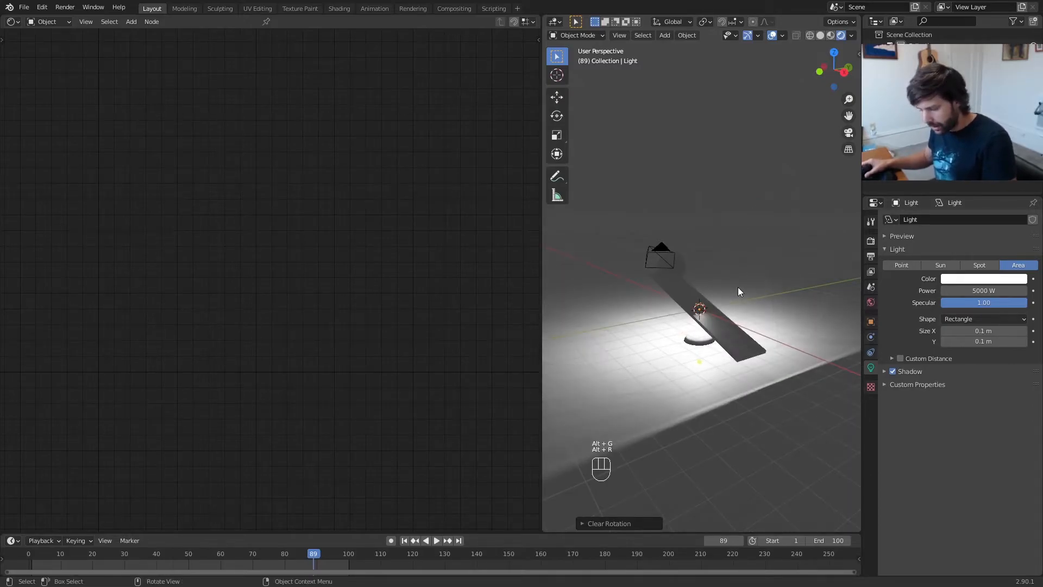
key("g")
key("z")
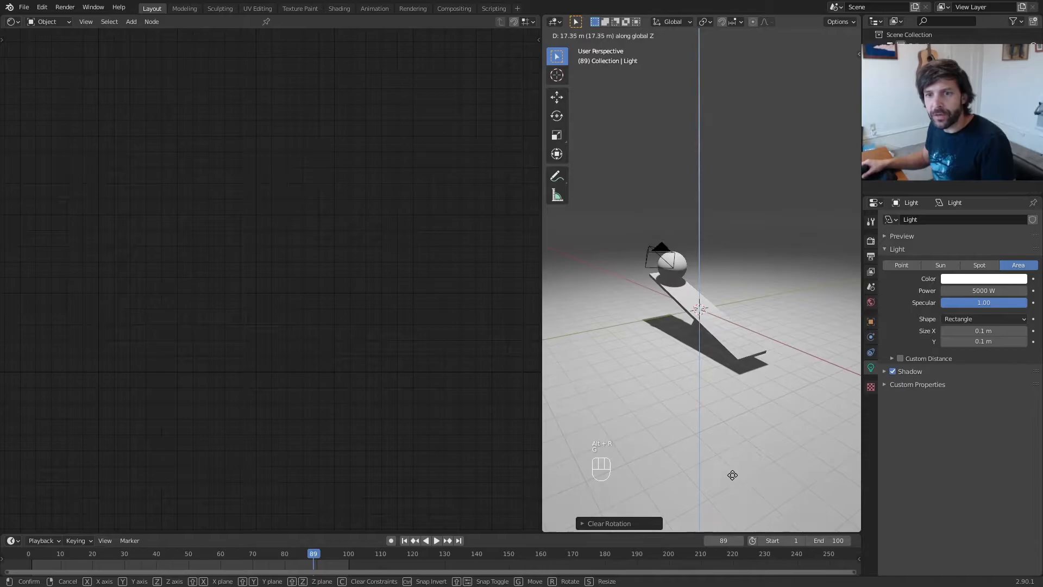
left_click(719, 416)
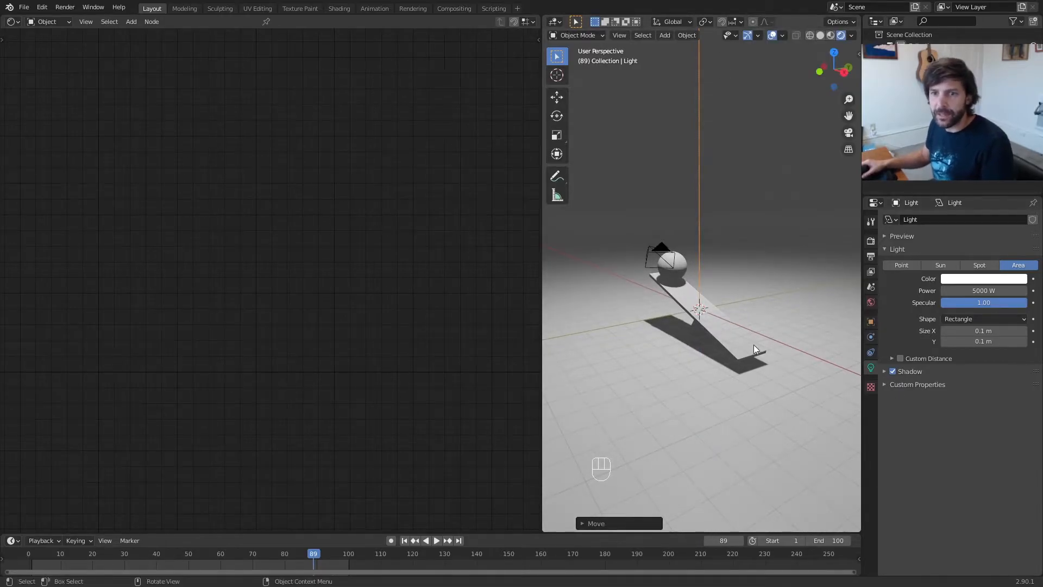
Darken the world background color to black by lowering its value to 0
left_click(871, 302)
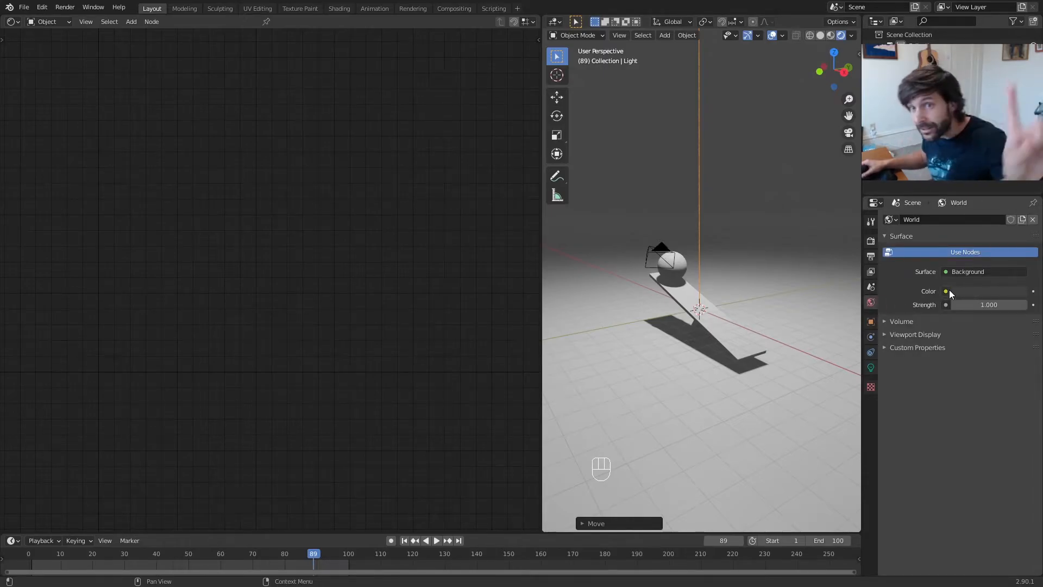
left_click(975, 292)
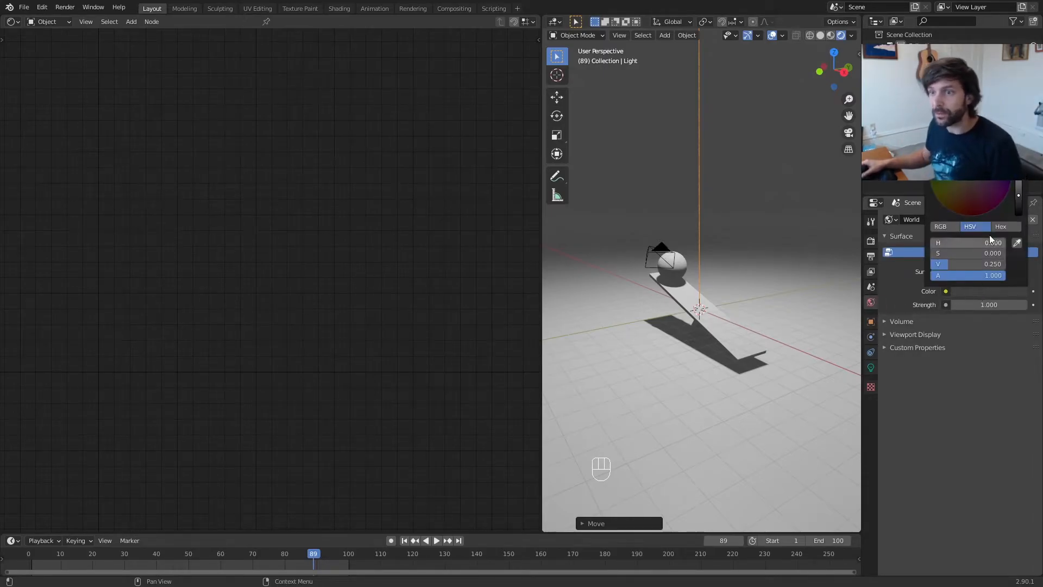
left_click_drag(966, 264, 940, 264)
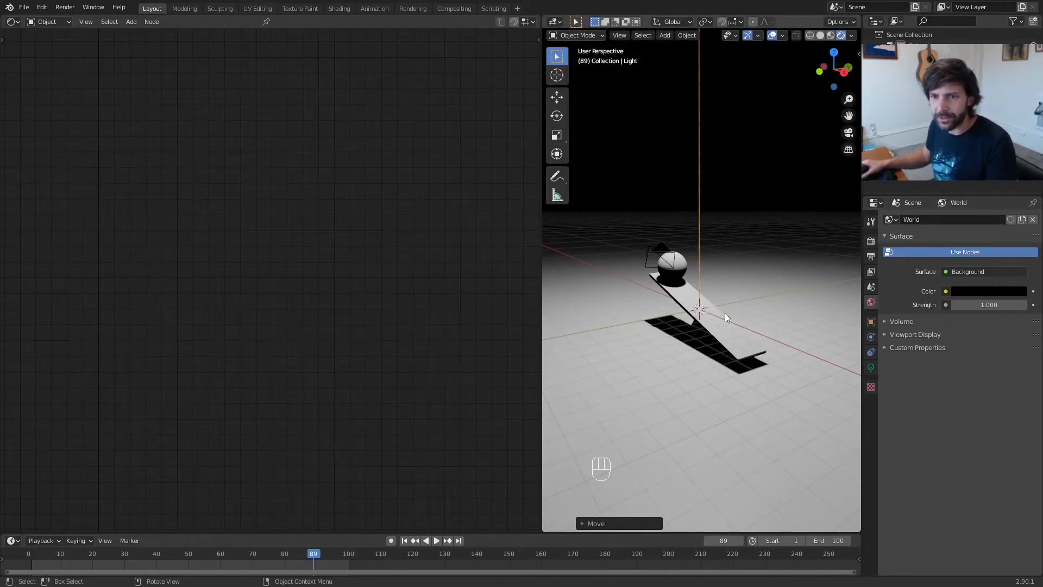
Change the area light's shape to Disk with a size of 10 m, and save the file
left_click(870, 368)
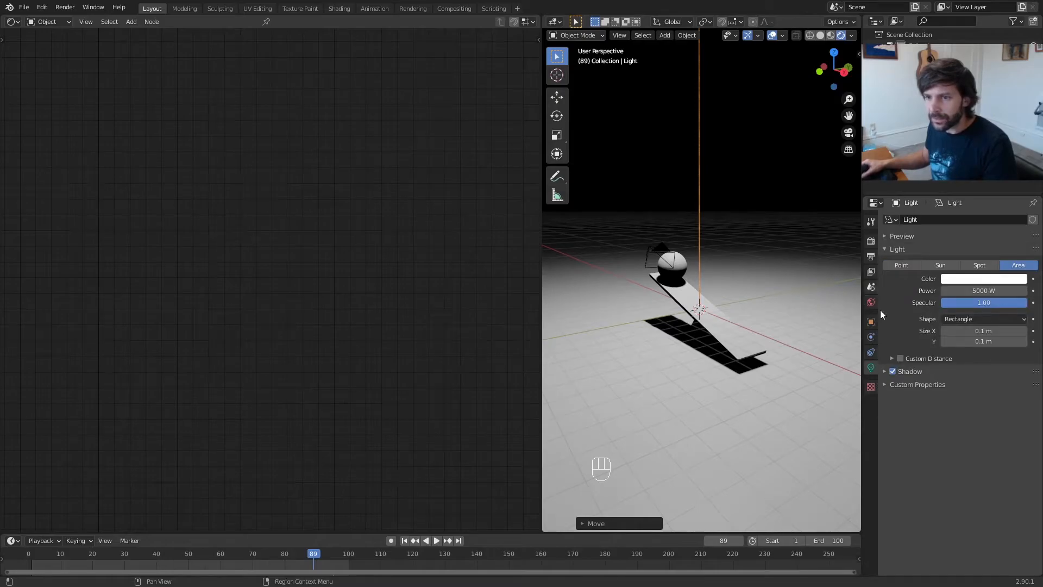
left_click(981, 319)
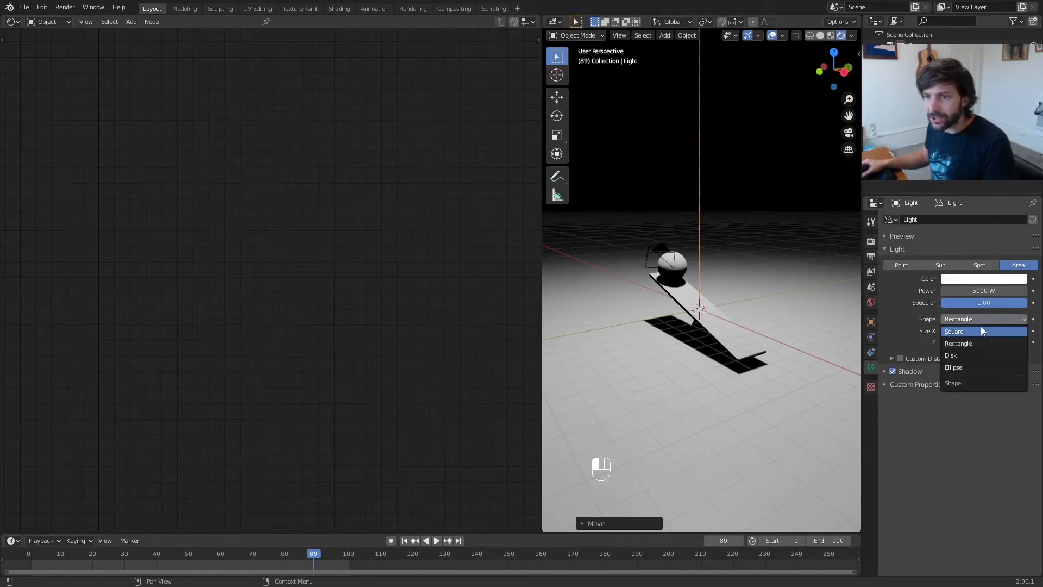
left_click(963, 353)
scroll(689, 188, "down", 3)
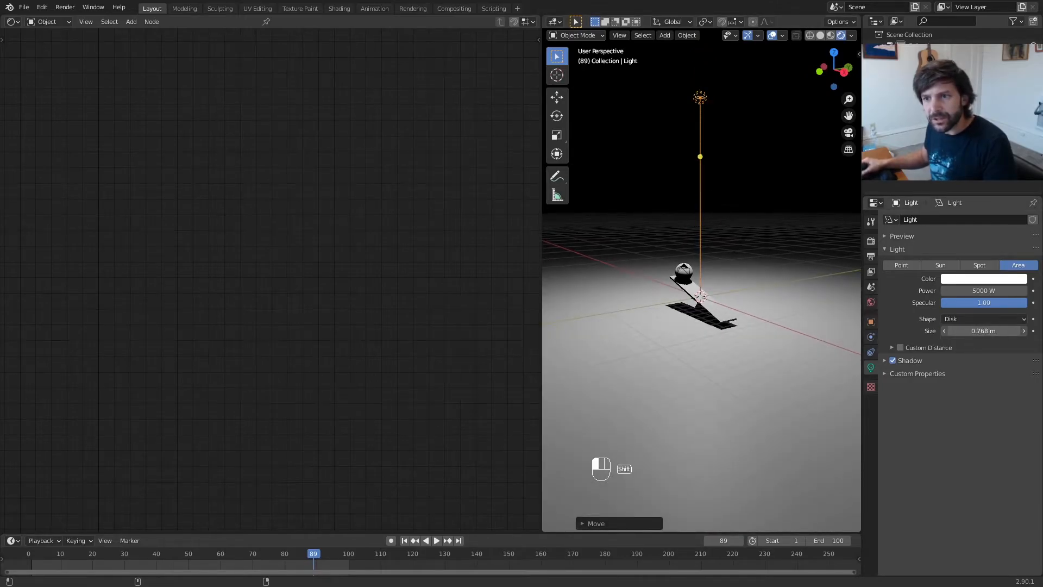
left_click(964, 330)
type("10")
key("Return")
scroll(768, 294, "up", 3)
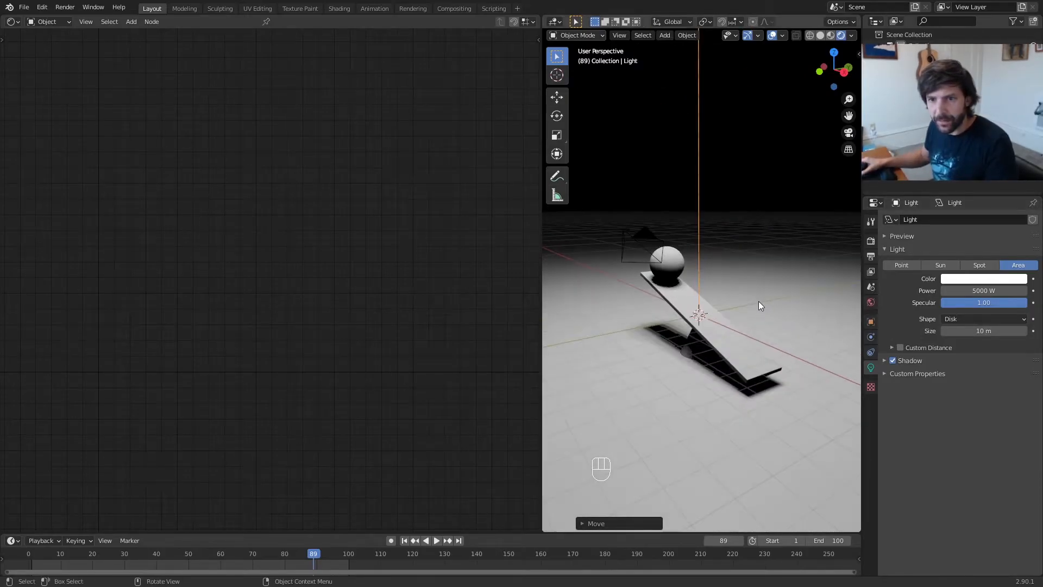
scroll(758, 304, "up", 1)
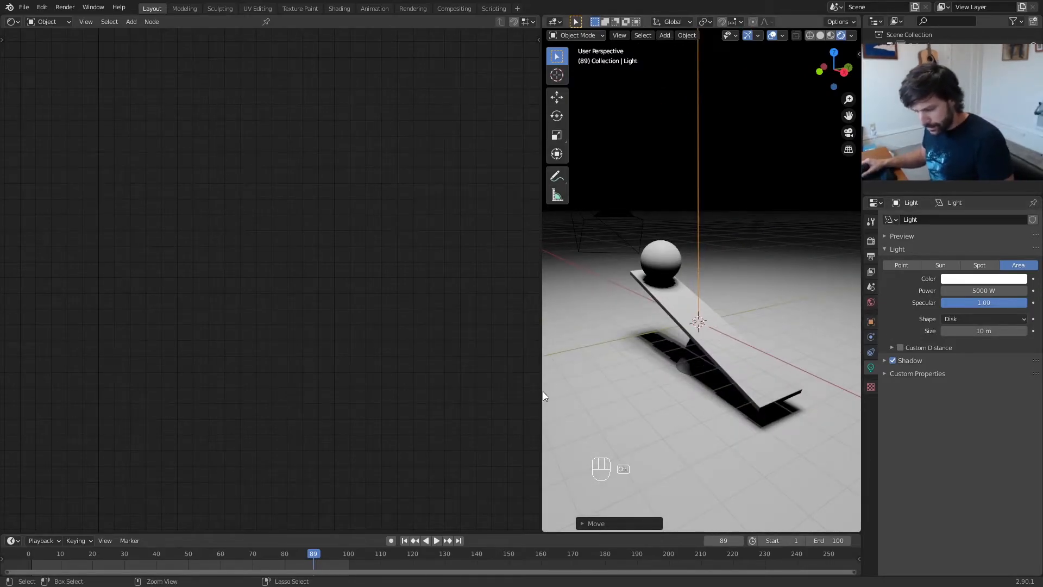
key("ctrl+s")
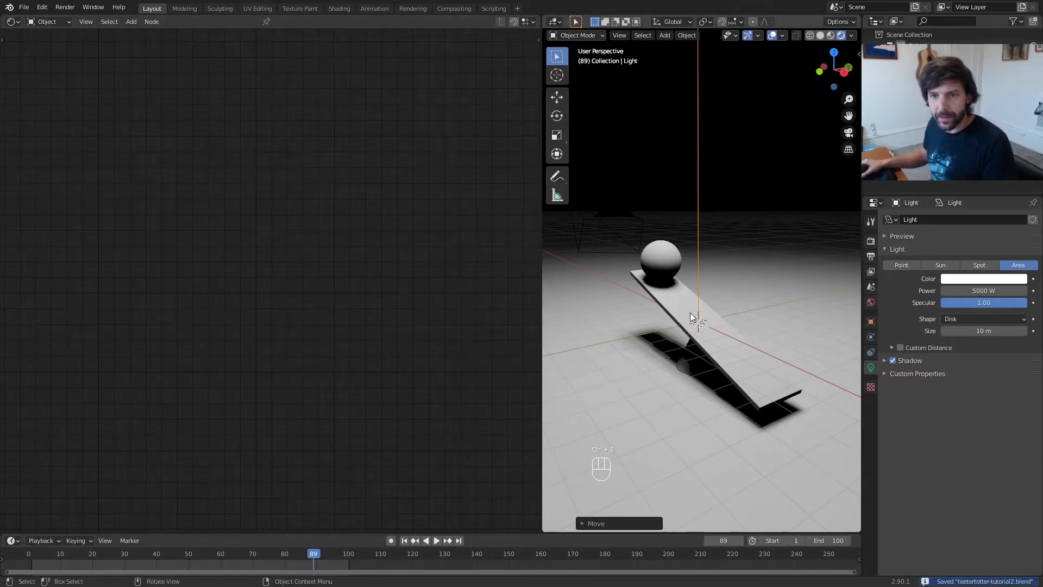
Make the plank's material fully metallic with a pale yellow base color (H 0.175, S 0.315) and roughness 0.241
left_click(716, 349)
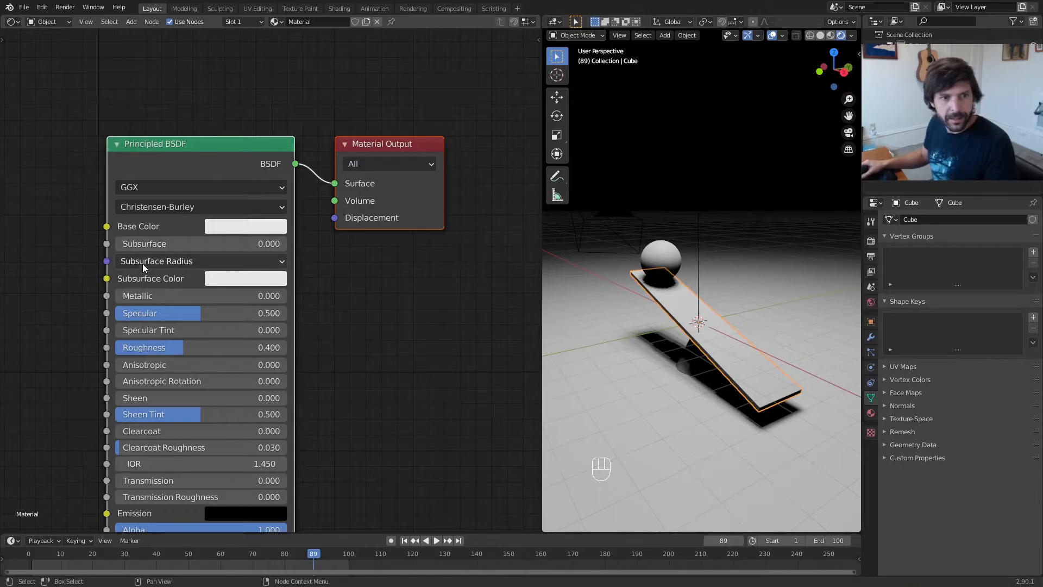
left_click_drag(137, 295, 288, 295)
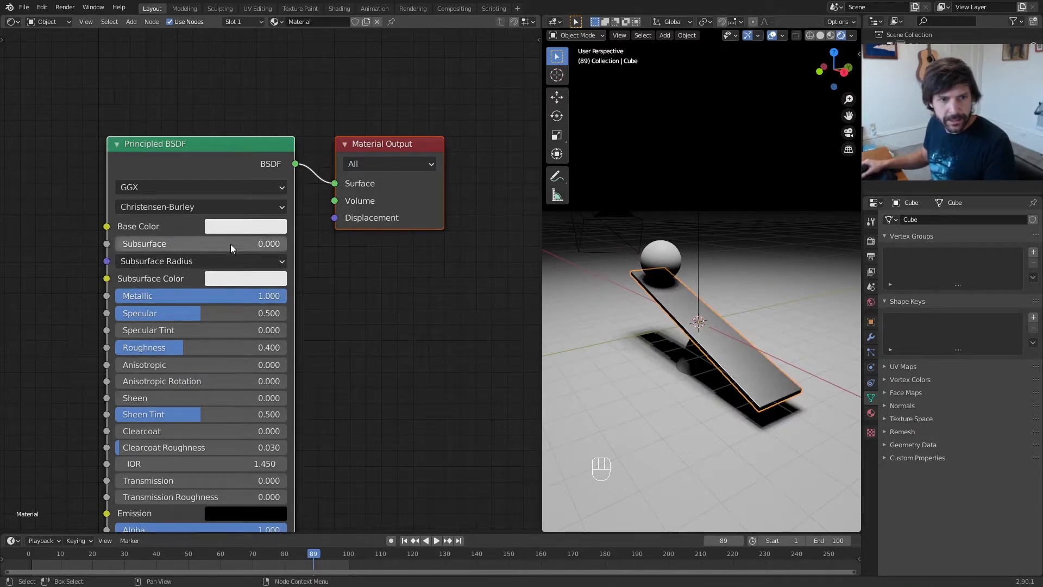
left_click(230, 226)
left_click_drag(265, 302, 254, 308)
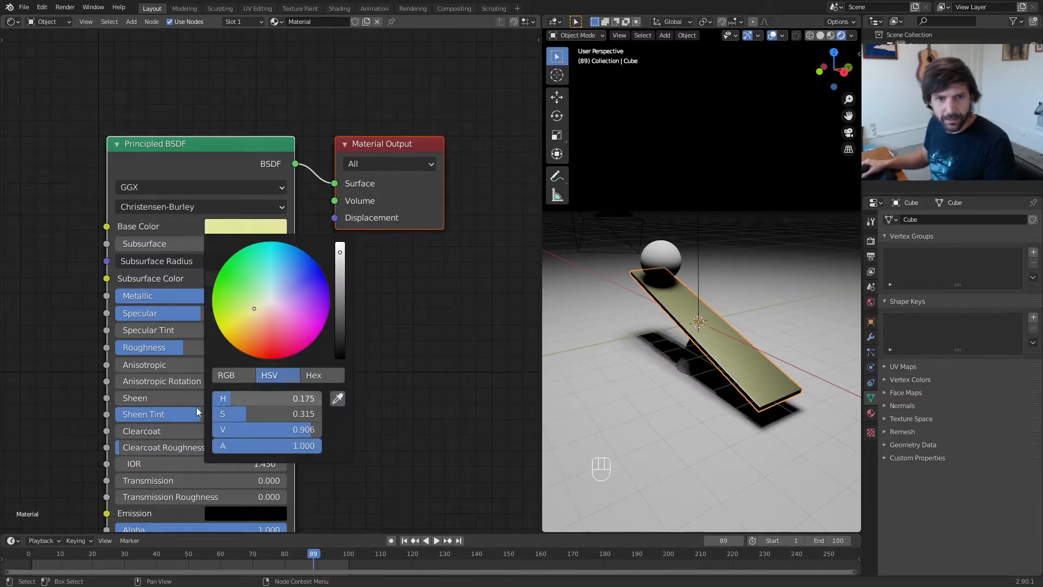
left_click_drag(183, 348, 158, 347)
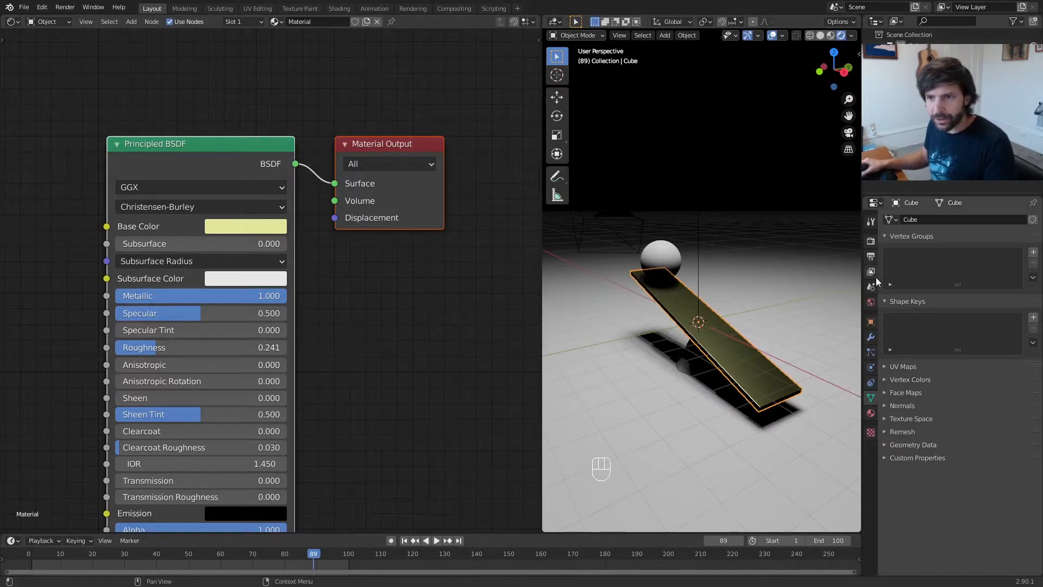
Enable Ambient Occlusion, Bloom and Screen Space Reflections for the Eevee render
left_click(870, 242)
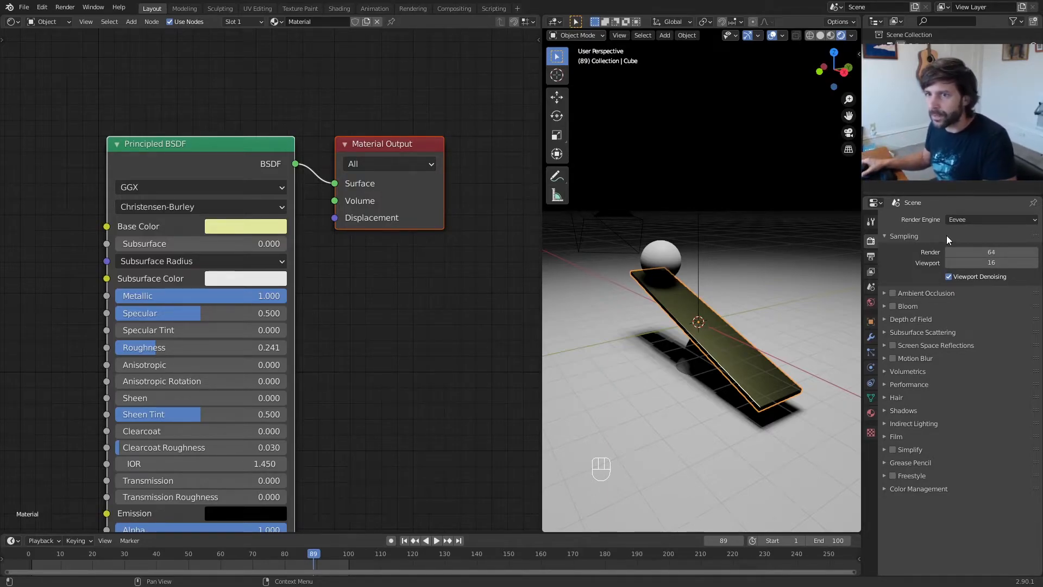
left_click(892, 306)
left_click(891, 344)
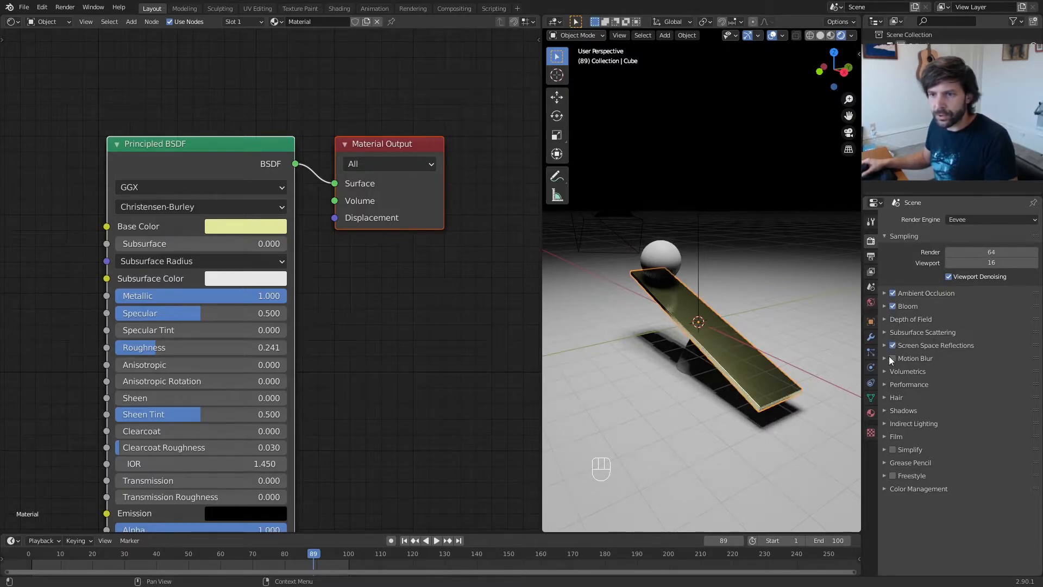
Inspect the sphere's reflection on the plank up close and lower the plank material's roughness further
middle_click_drag(745, 314, 693, 308)
scroll(644, 329, "up", 3)
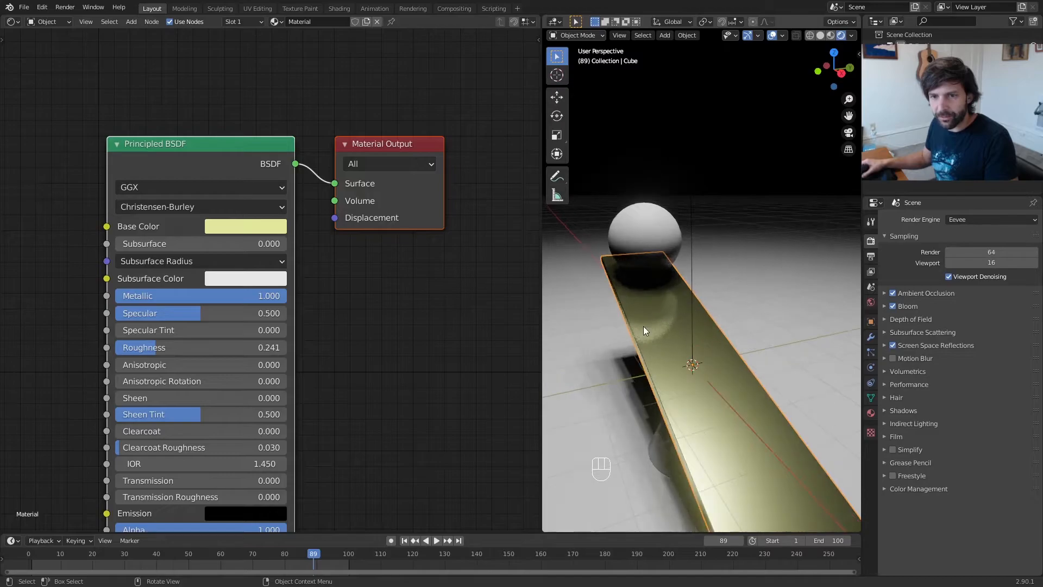
left_click_drag(156, 348, 127, 348, "shift")
scroll(663, 315, "down", 3)
middle_click_drag(664, 315, 682, 355)
Give the cone a new material with metallic 1.000, roughness 0.245 and a light blue base color (H 0.559, S 0.292)
left_click(684, 359)
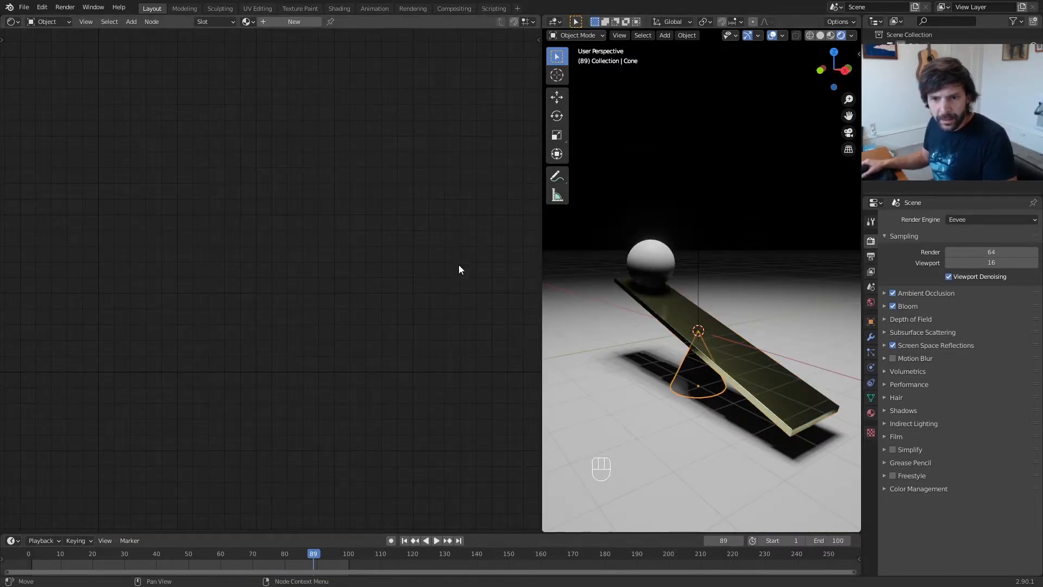
left_click(298, 21)
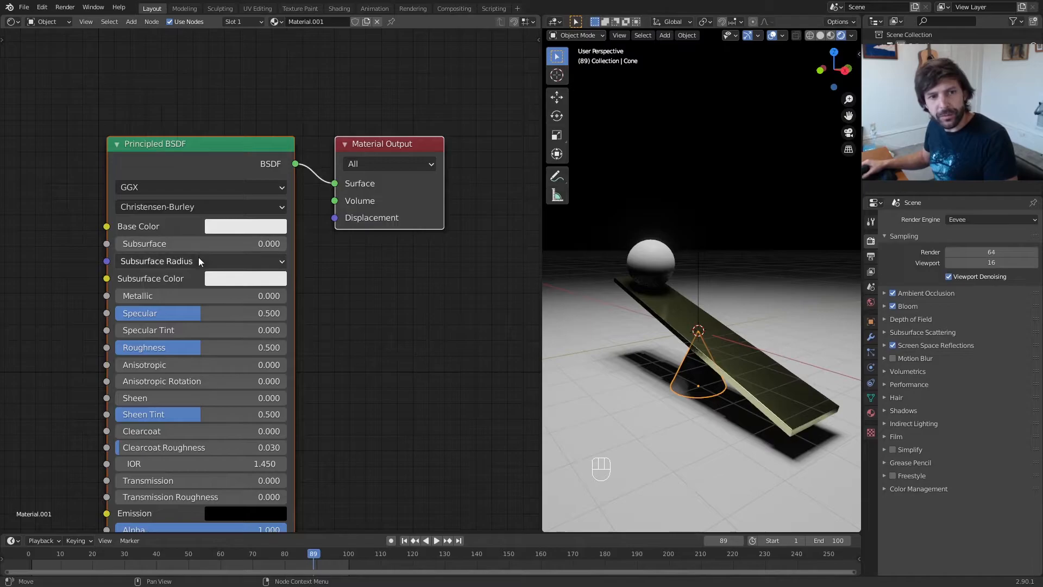
left_click_drag(201, 295, 760, 269)
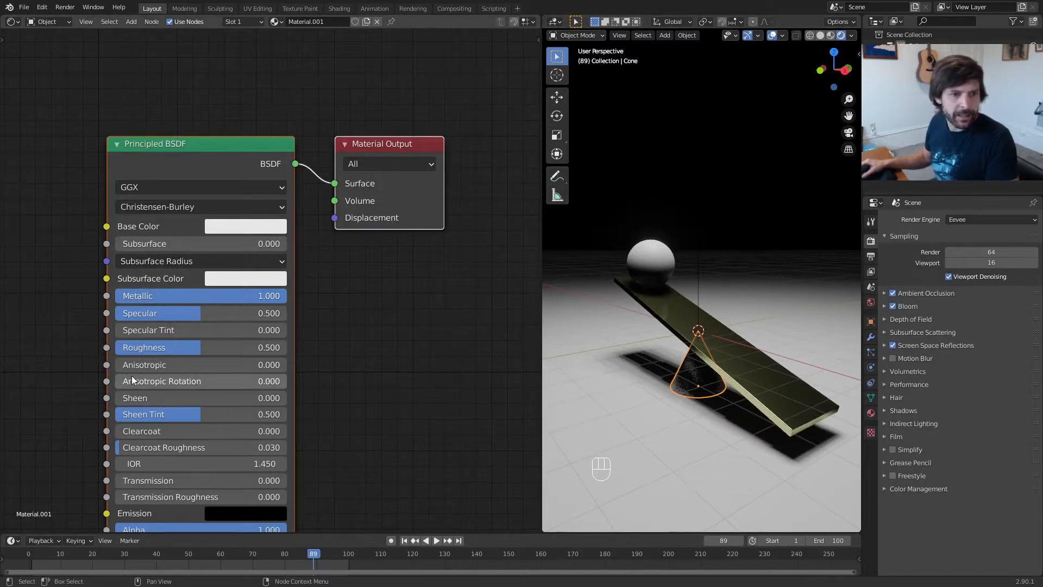
left_click_drag(198, 351, 157, 351)
left_click(249, 232)
left_click_drag(268, 295, 277, 283)
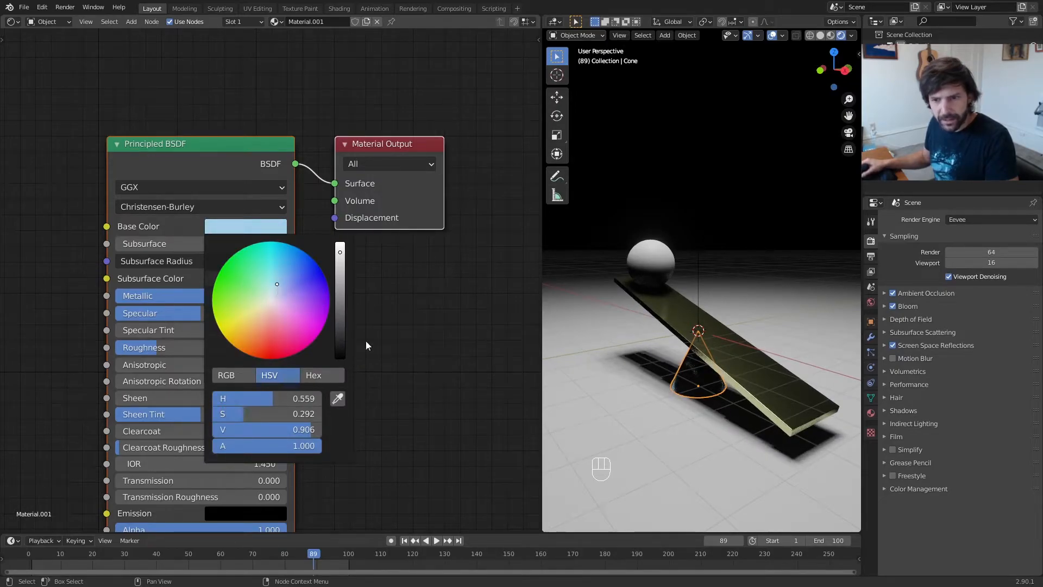
Select the ground plane and create a new material for it
left_click(618, 445)
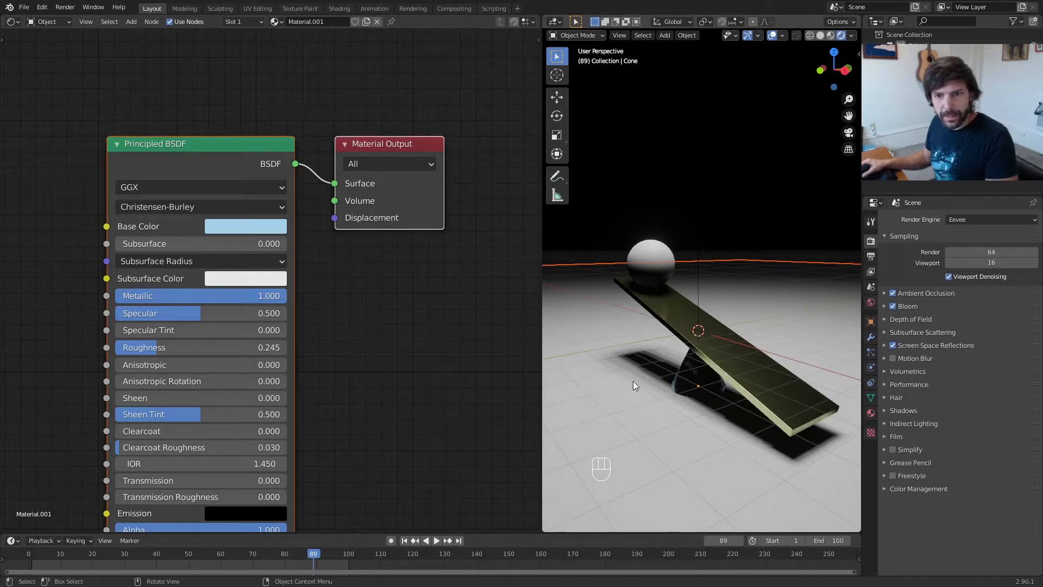
scroll(633, 369, "down", 5)
middle_click_drag(633, 368, 636, 412)
scroll(633, 411, "down", 3)
scroll(633, 411, "up", 5)
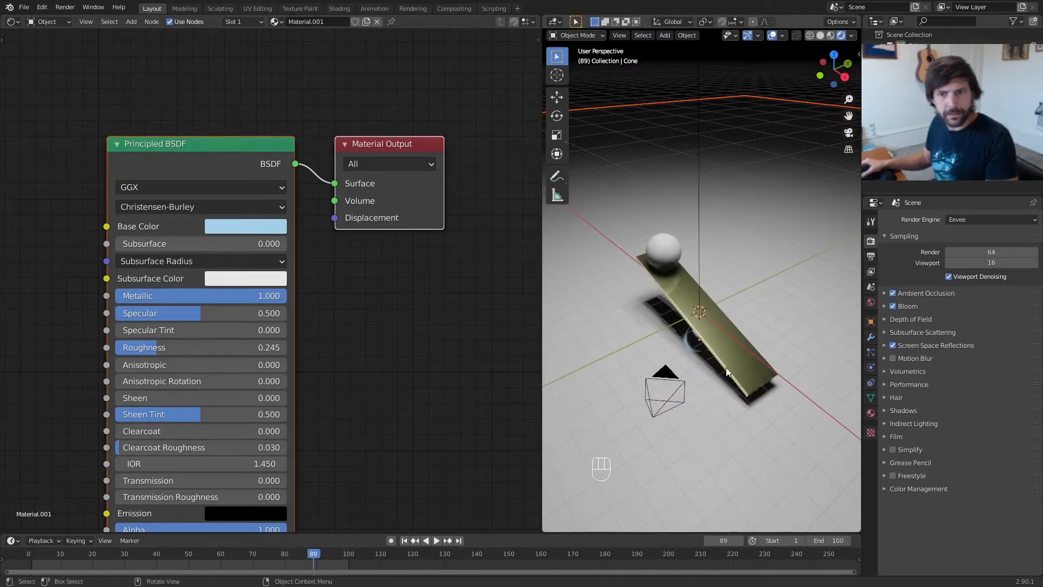
left_click(694, 346)
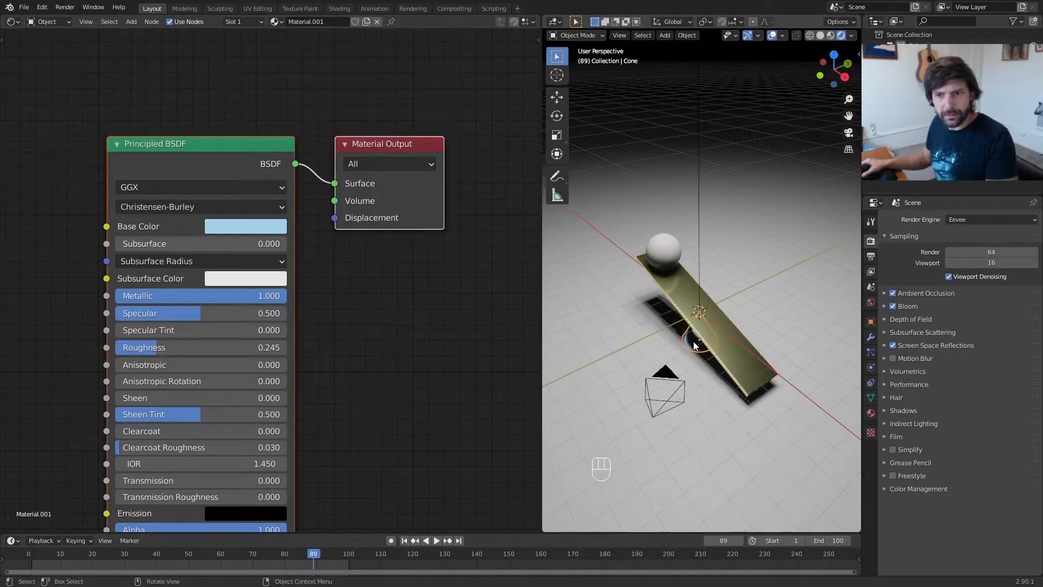
left_click(661, 364)
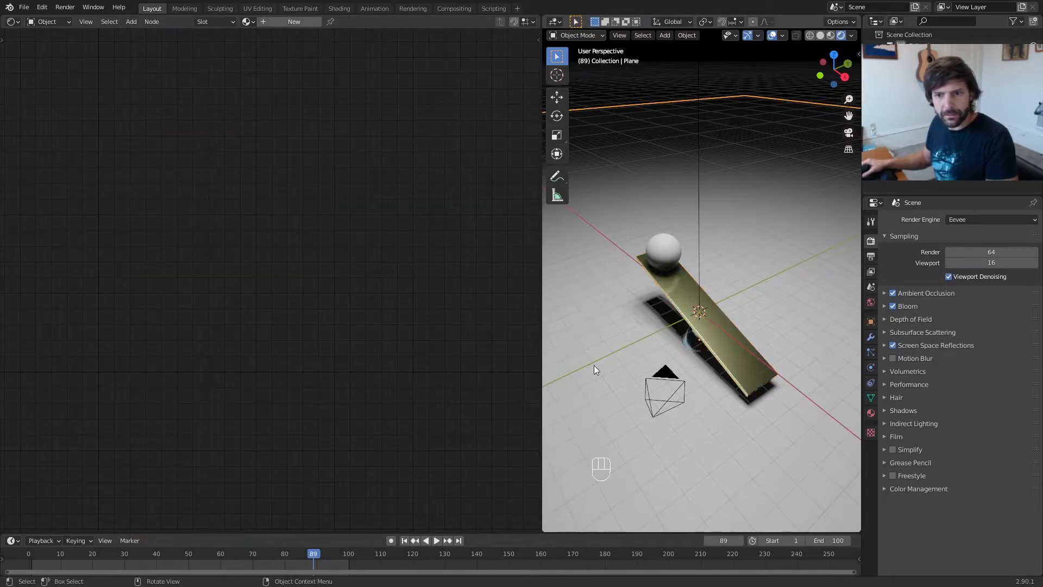
left_click(276, 25)
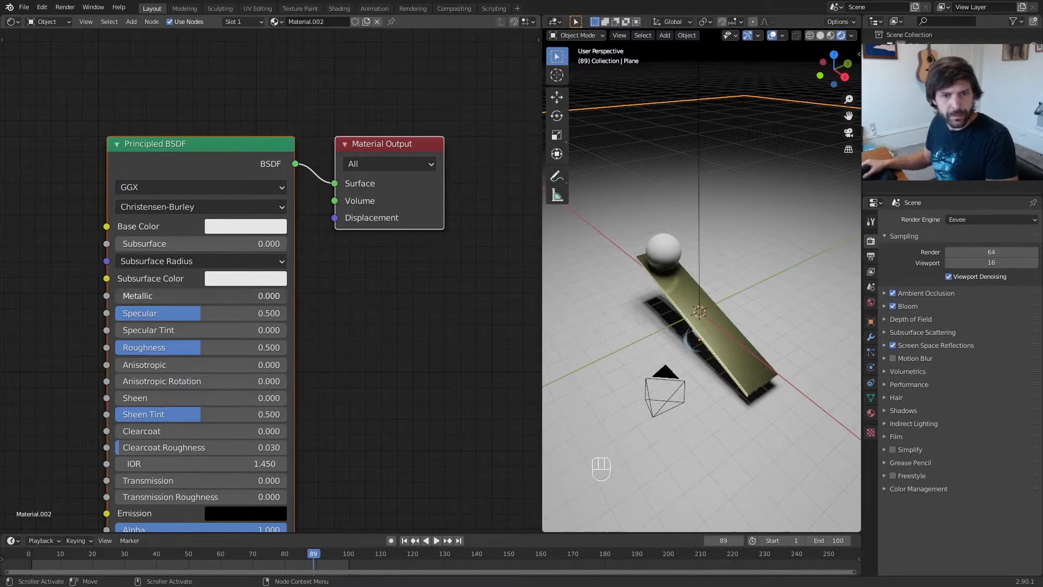
Set the ground material's metallic to 1.000, its roughness to 0.395 and its base color to pale pink
left_click_drag(163, 296, 294, 295)
mouse_move(199, 345)
left_mouse_down()
mouse_move(175, 346)
mouse_move(186, 344)
left_mouse_up()
left_click(248, 225)
left_click_drag(272, 304, 273, 306)
middle_click_drag(693, 305, 750, 294)
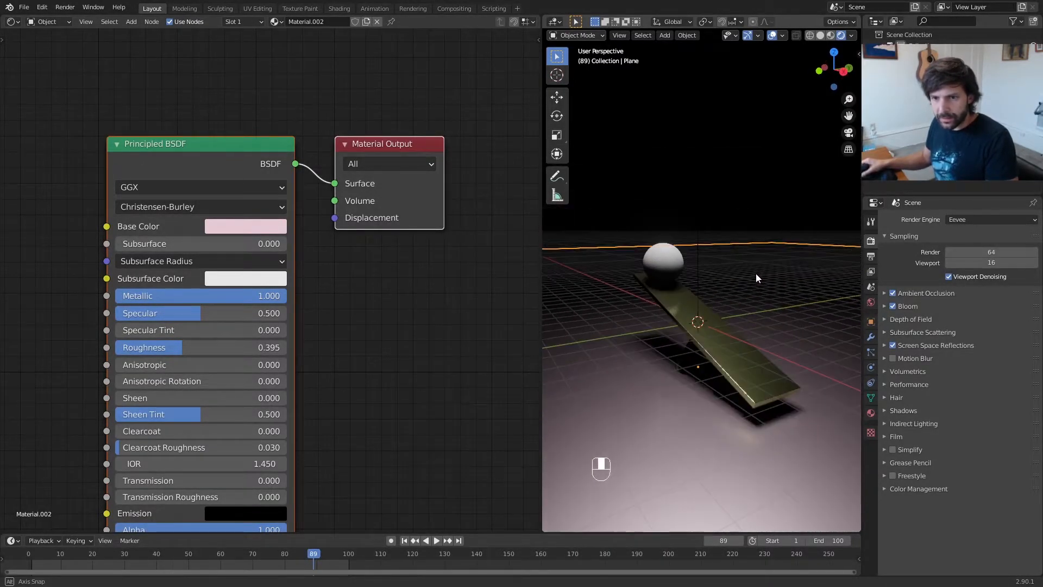
Look through the camera and set the render's X resolution to 1080 px for a square frame
key("KP_0")
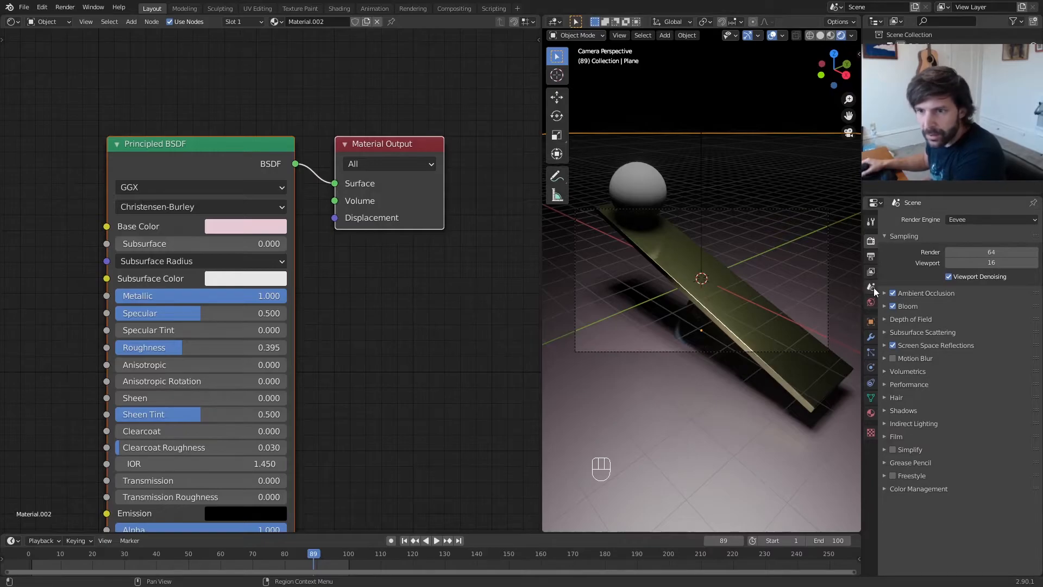
left_click(871, 256)
left_click(1002, 232)
type("1080")
key("Return")
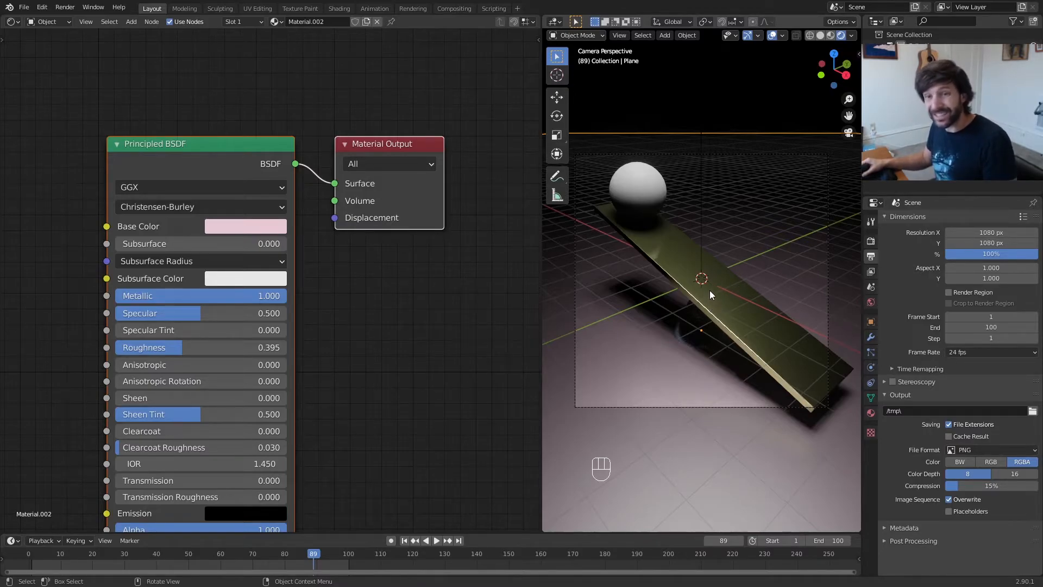
Reposition the camera with walk navigation, moving it back, right and down so the whole seesaw fits inside the frame
key("shift+grave")
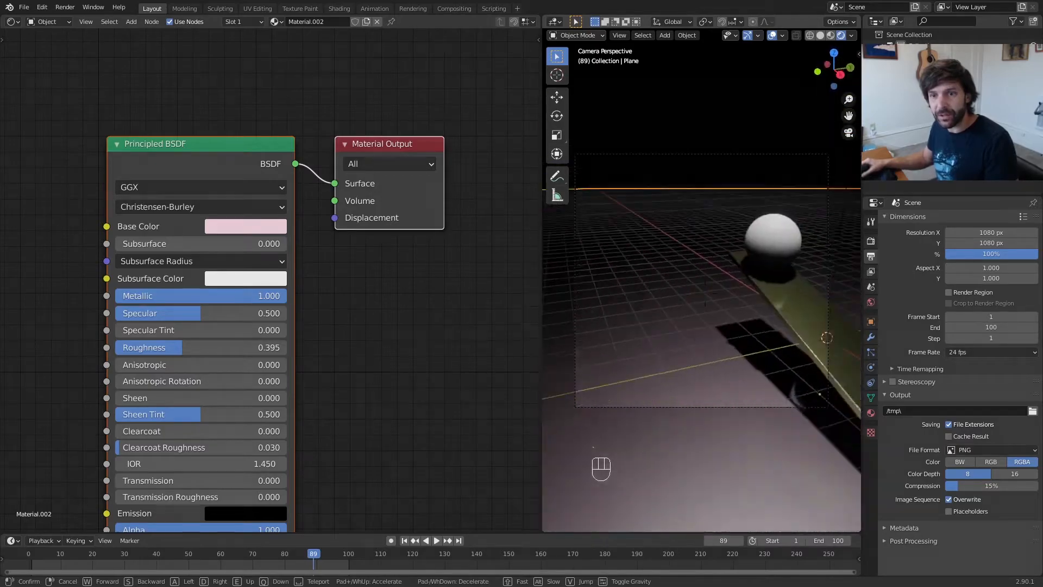
key("s")
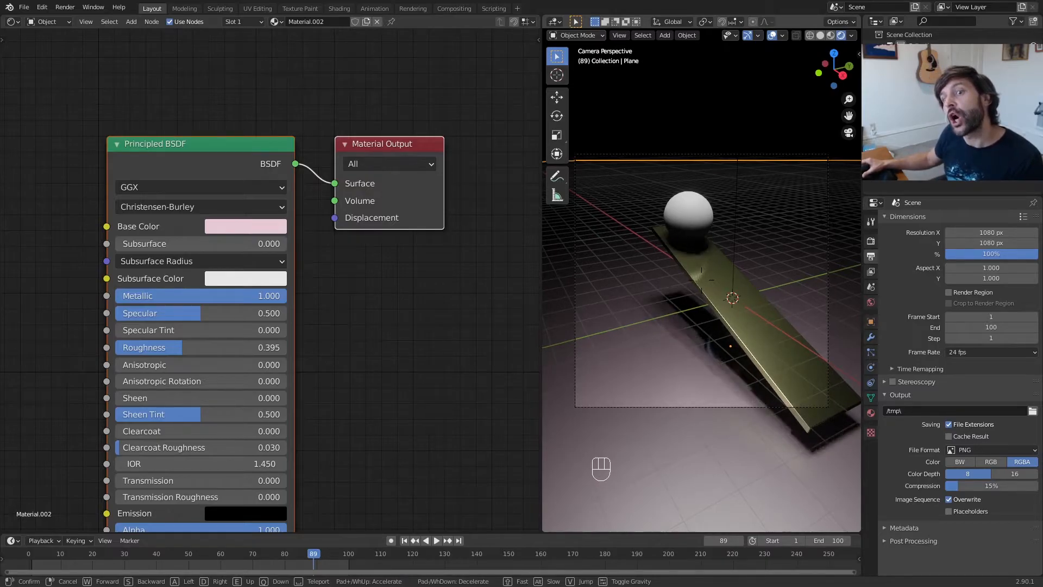
key("s")
key("s")
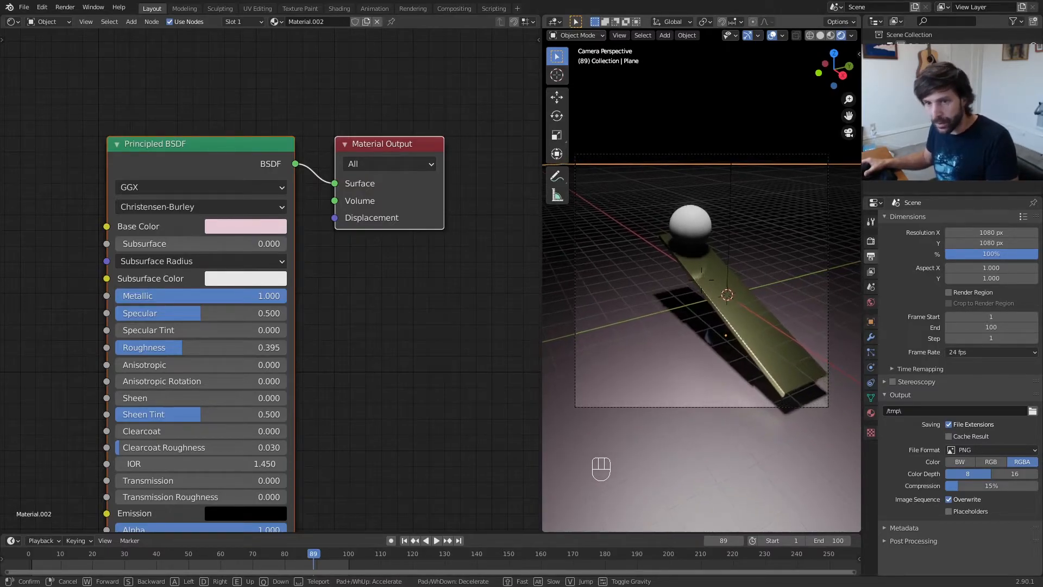
key("d")
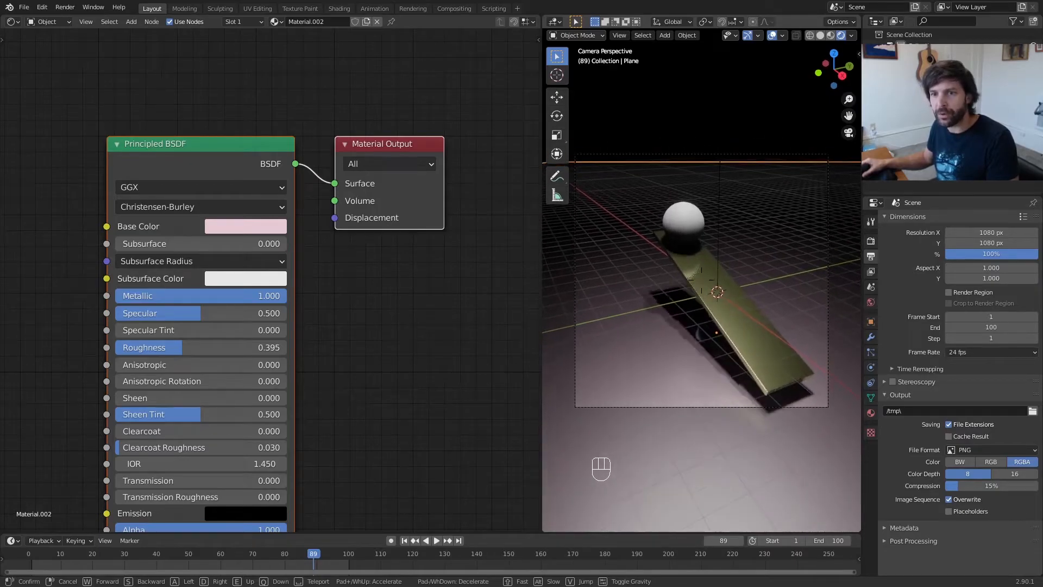
key("d")
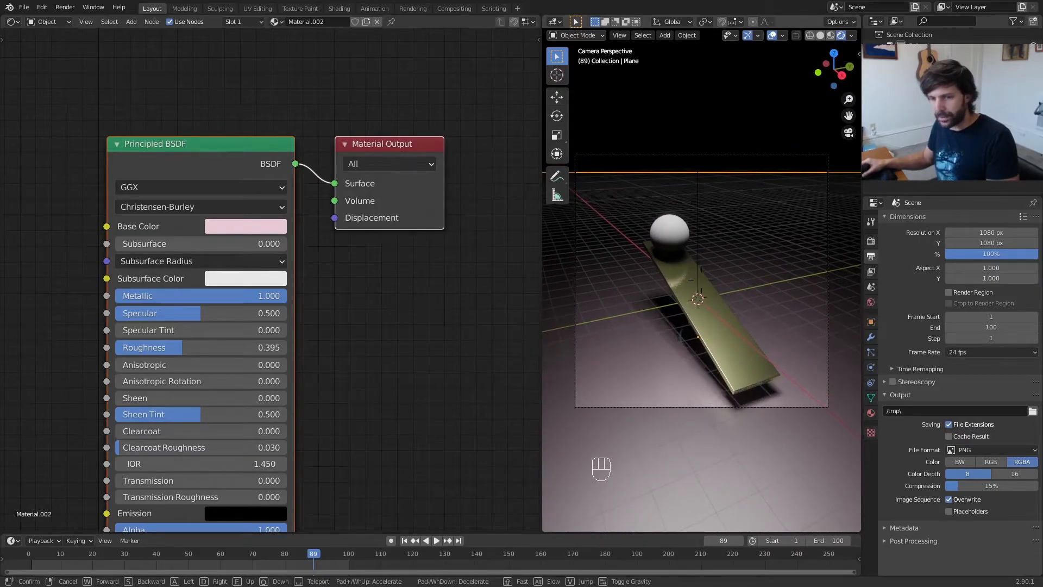
key("q")
key("q")
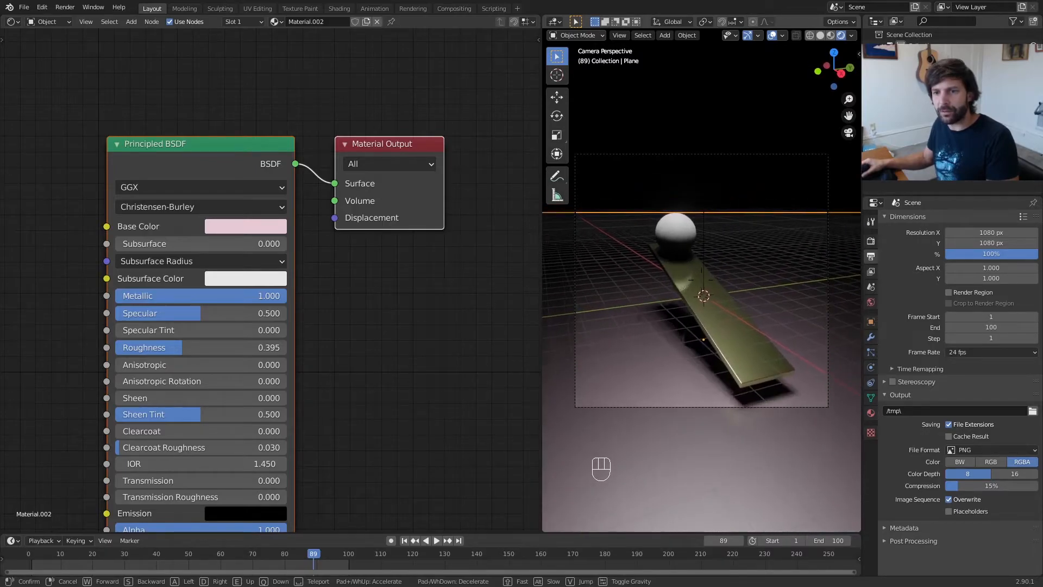
left_click(714, 287)
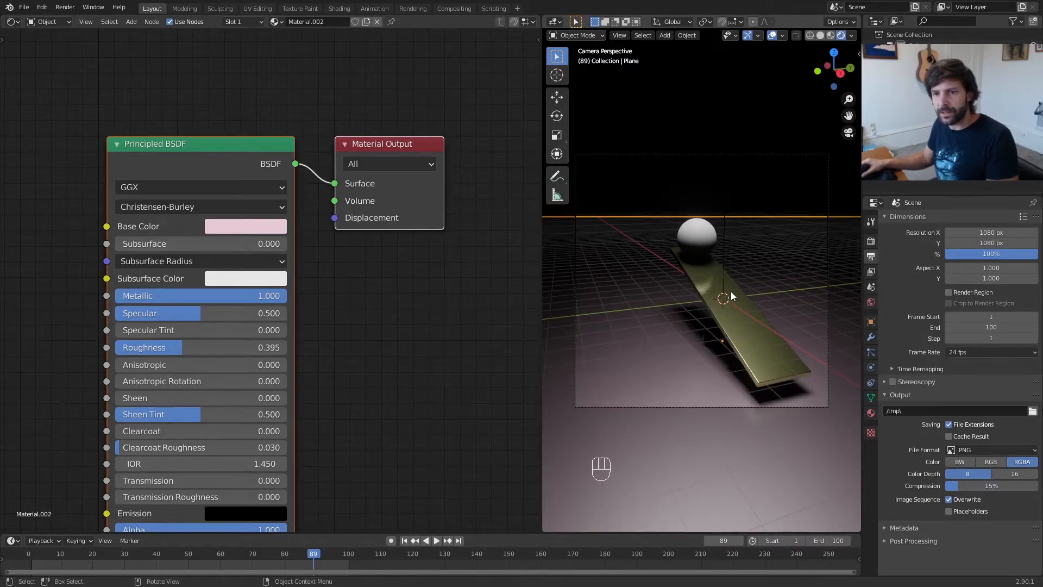
Play the animation while adjusting the camera with walk navigation to reframe the seesaw, and stop playback at frame 51
key("space")
key("shift+grave")
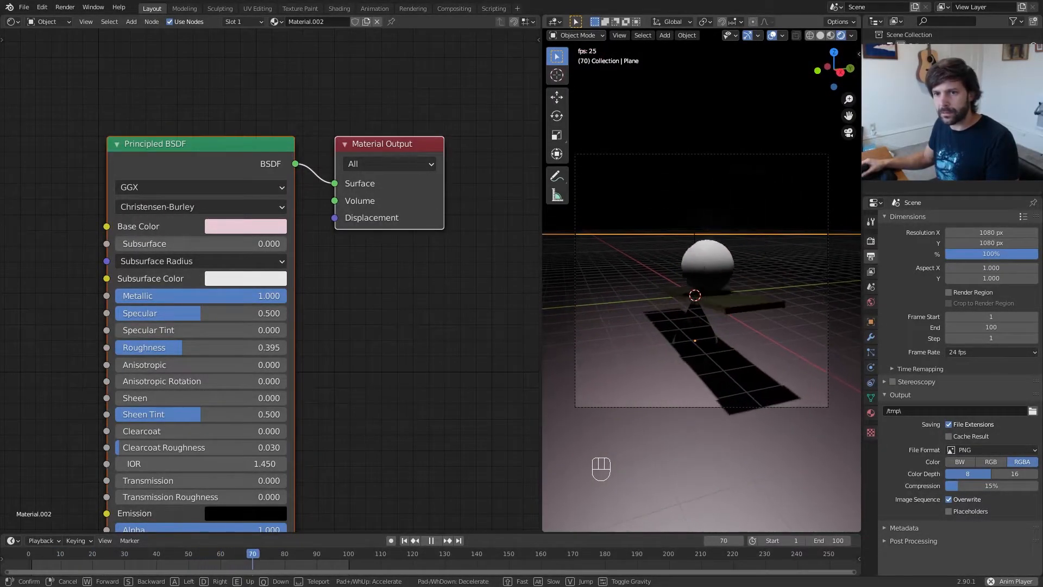
left_click(701, 279)
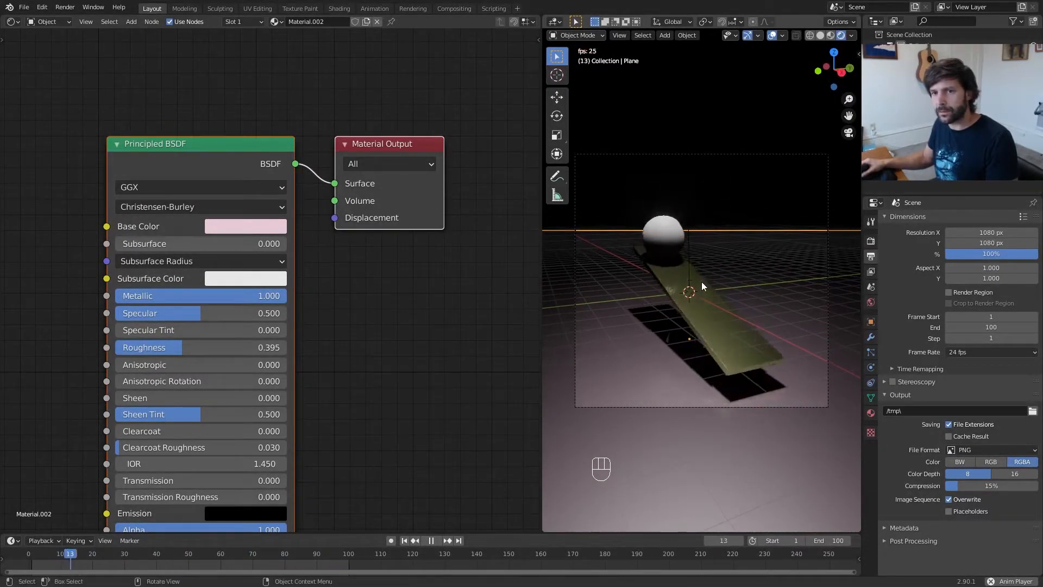
key("space")
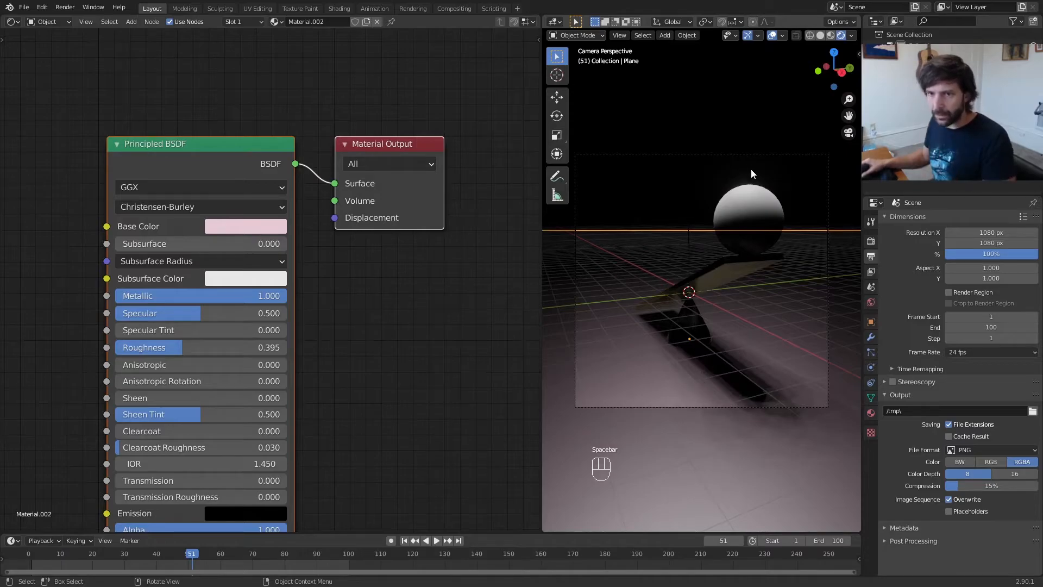
Create a new material for the sphere and add a Wave Texture node in front of its Principled BSDF
left_click(776, 232)
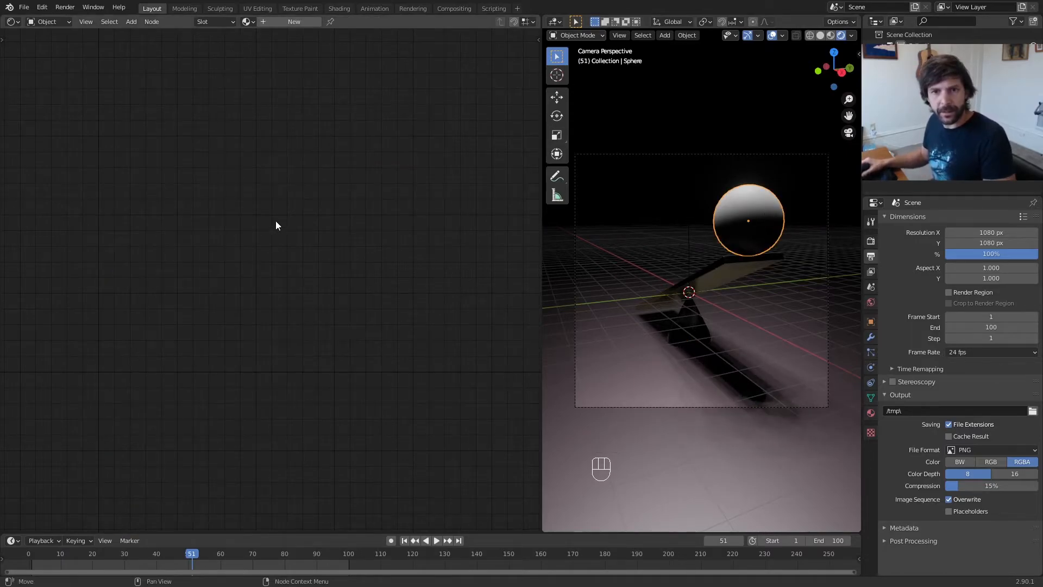
left_click(294, 21)
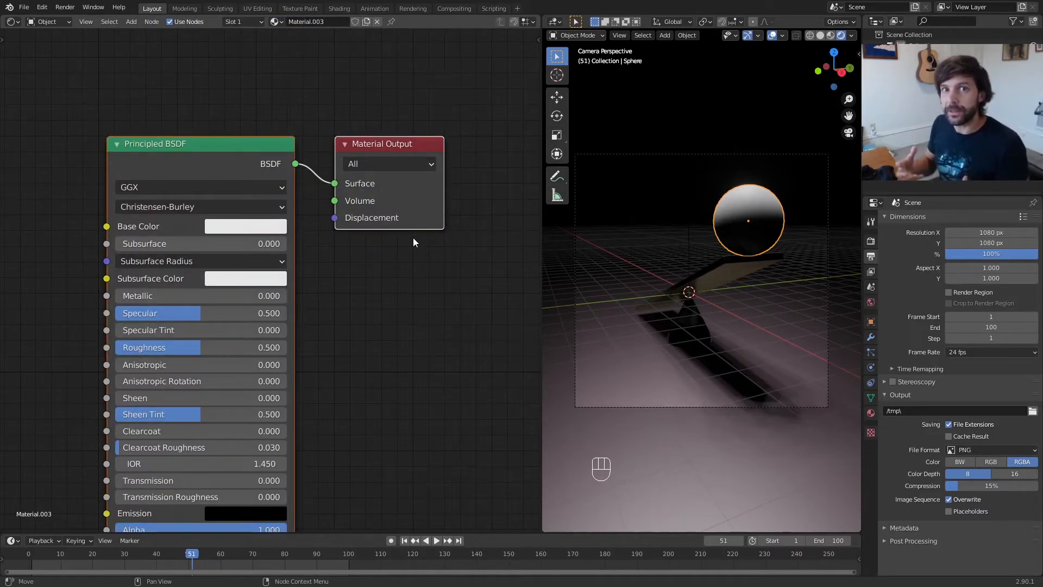
middle_click_drag(335, 229, 448, 288)
key("shift+a")
left_click(448, 288)
type("wave")
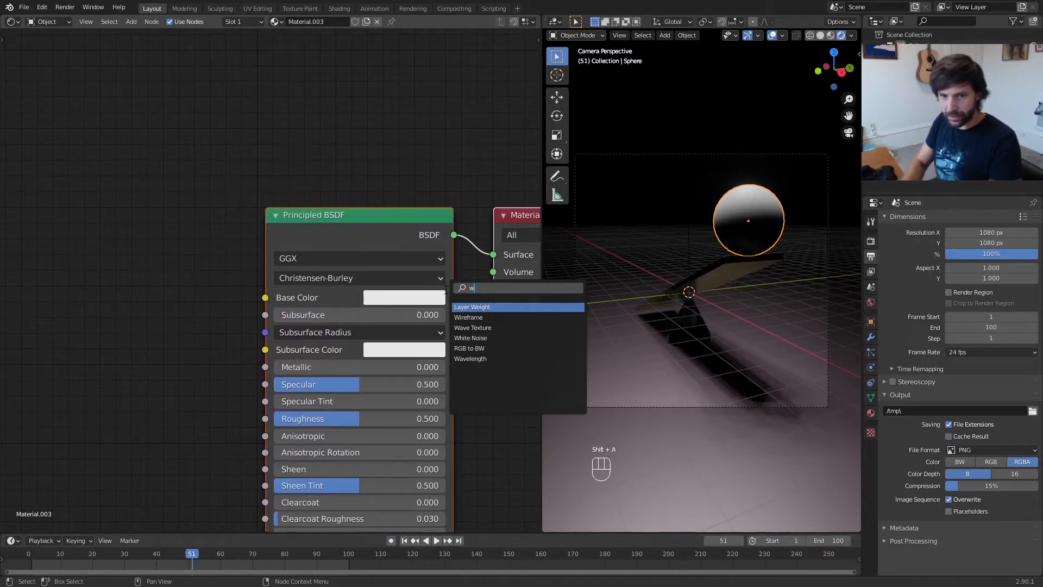
key("Return")
left_click(32, 200)
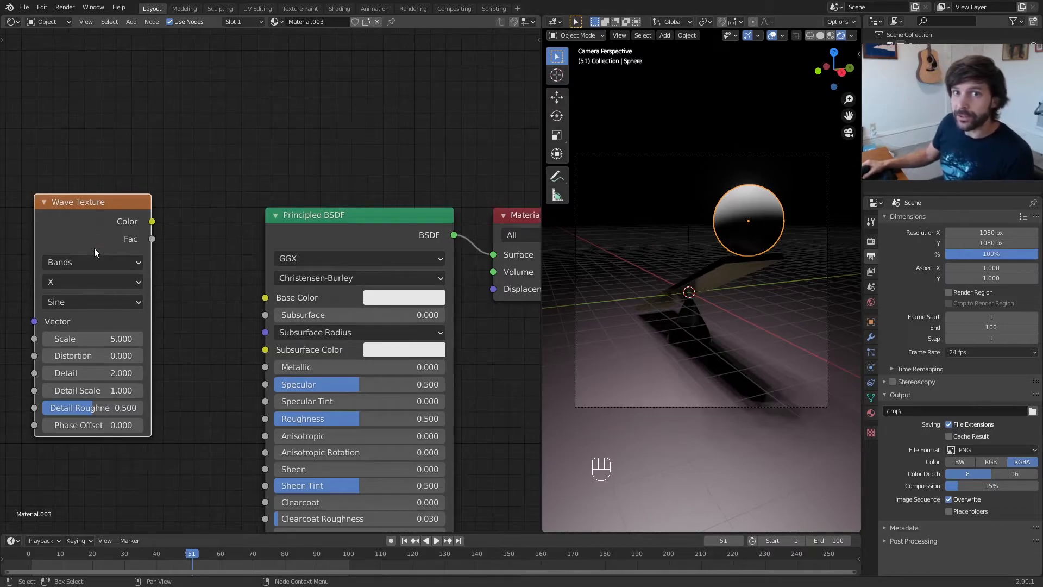
Preview the Wave Texture directly on the sphere and set its scale to 0.5
left_click(97, 229, "ctrl+shift")
middle_click_drag(748, 219, 765, 233)
scroll(731, 213, "up", 2)
left_click(119, 336)
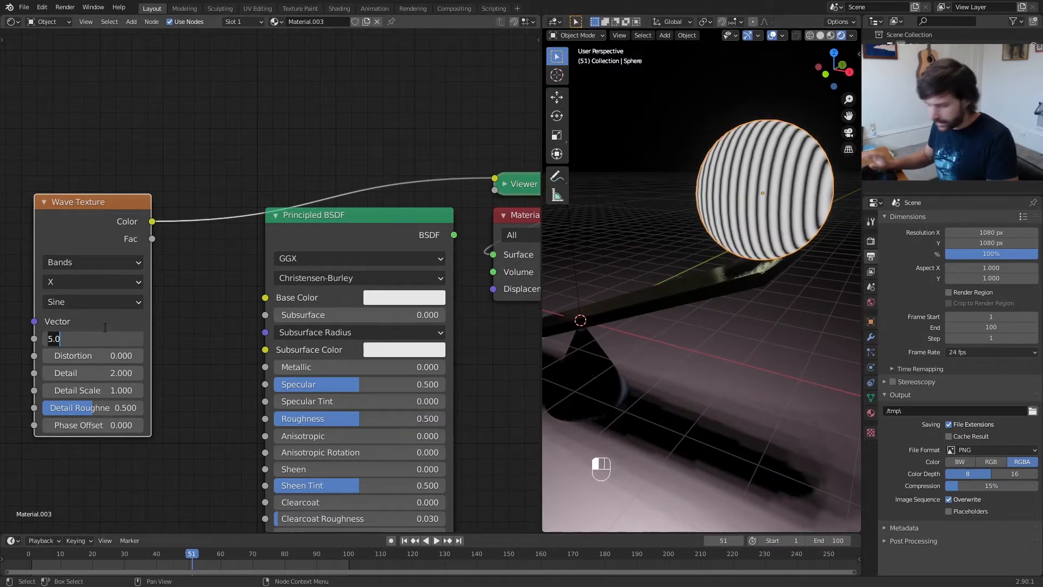
type("0.5")
key("Return")
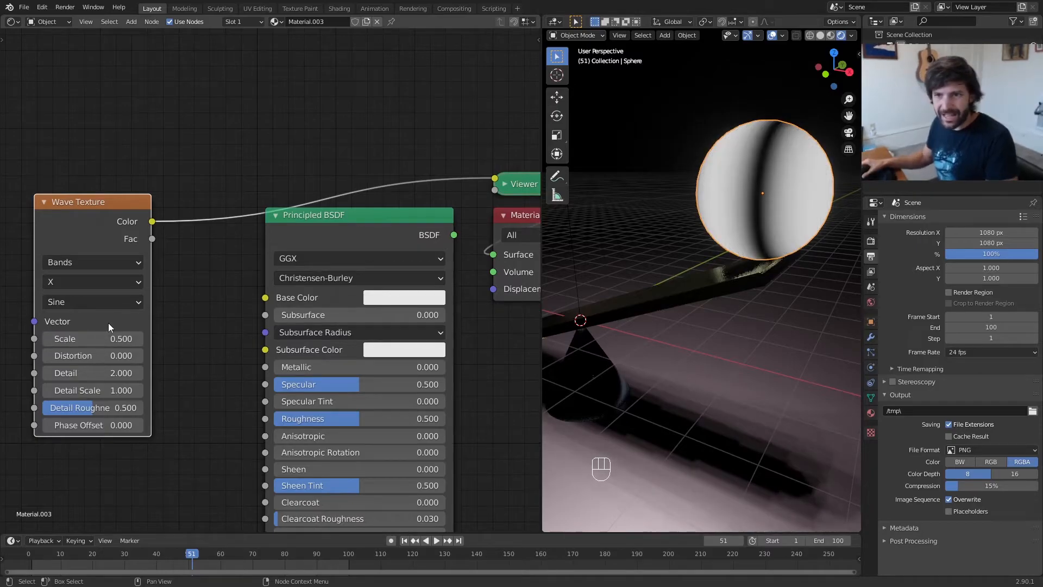
Set the Wave Texture's scale to 1.000, distortion to 12.800 and detail to 0.000, and inspect the sphere up close
left_click_drag(108, 338, 87, 373)
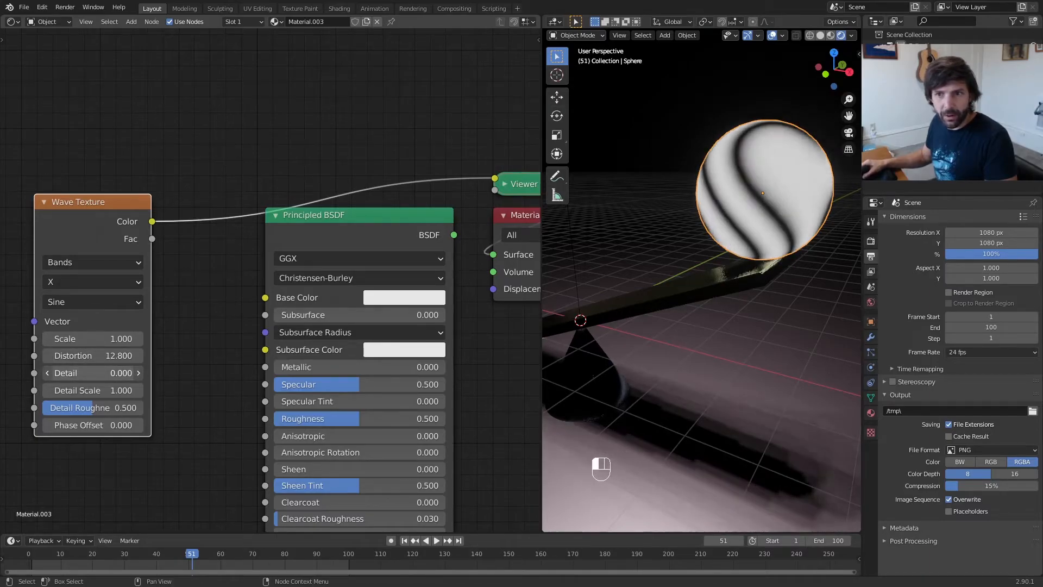
key("KP_Decimal")
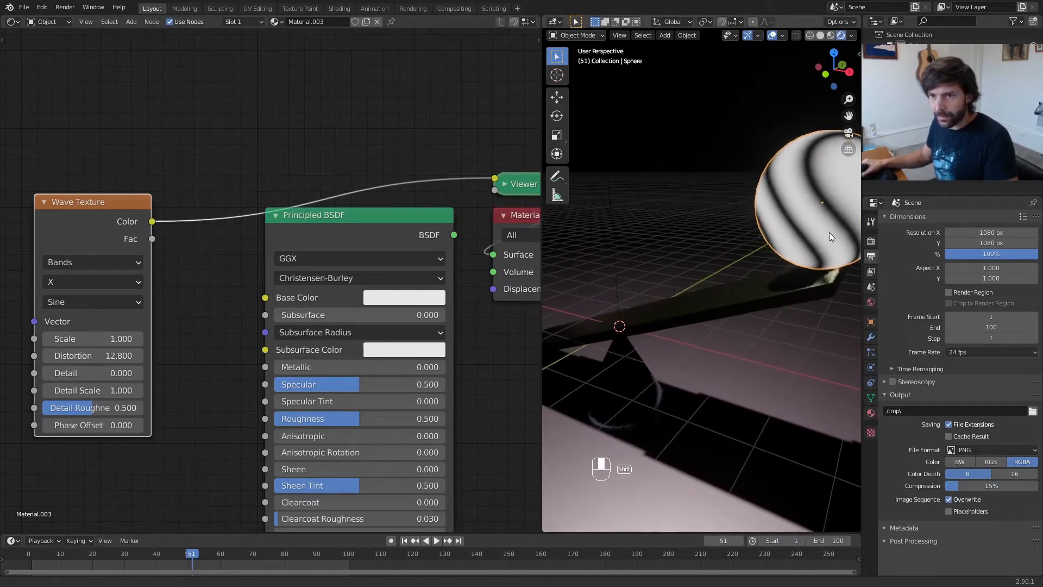
middle_click_drag(748, 250, 566, 226)
middle_click_drag(647, 224, 598, 231)
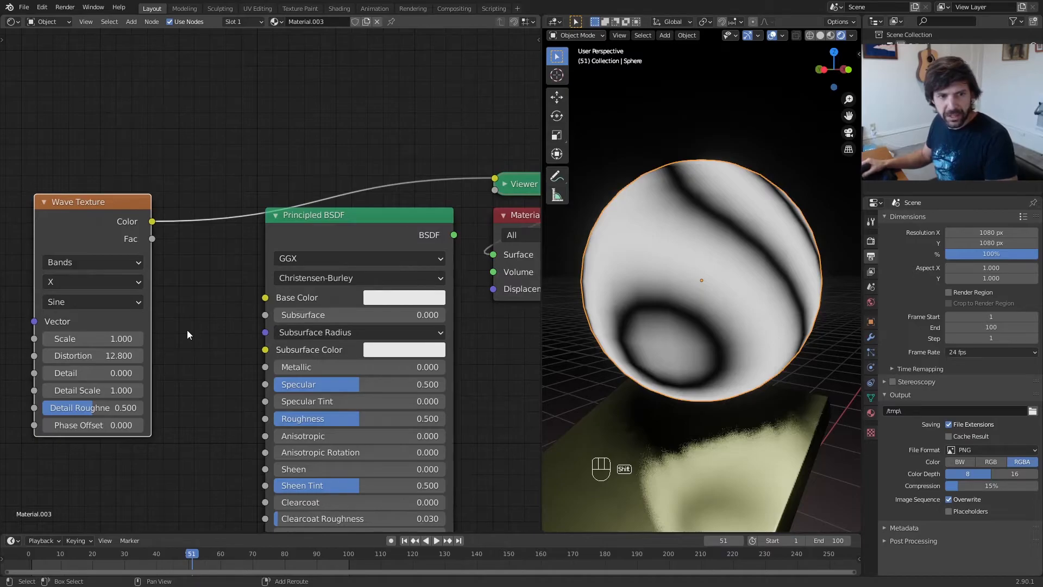
Fine-tune the Wave Texture's scale, trying 0.740 and settling on 0.910, while checking the stripes around the sphere
left_click_drag(131, 341, 104, 340, "shift")
scroll(374, 265, "down", 1)
middle_click_drag(674, 255, 586, 261)
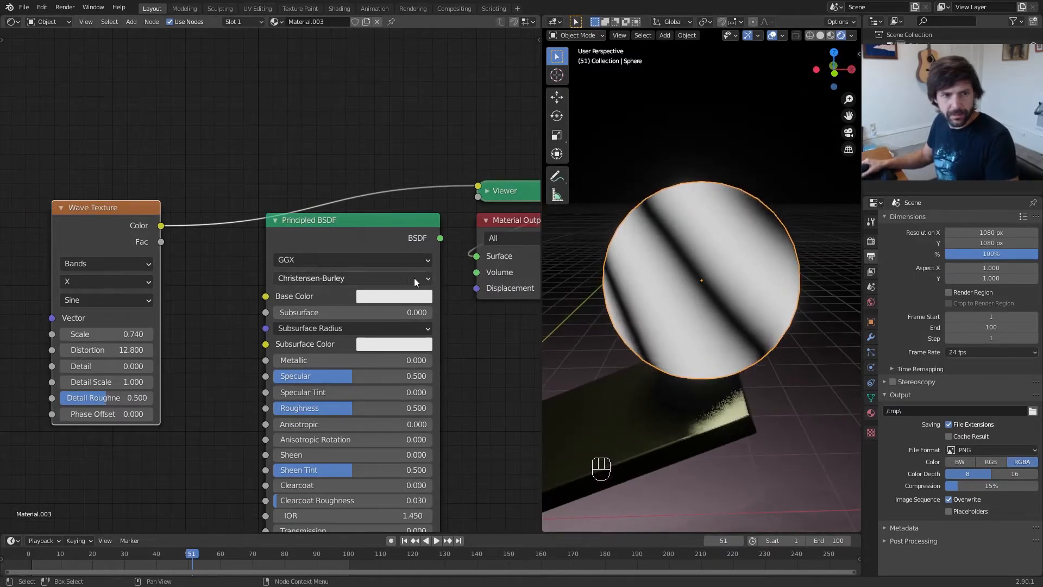
left_click_drag(130, 340, 147, 340, "shift")
middle_click_drag(637, 271, 823, 260)
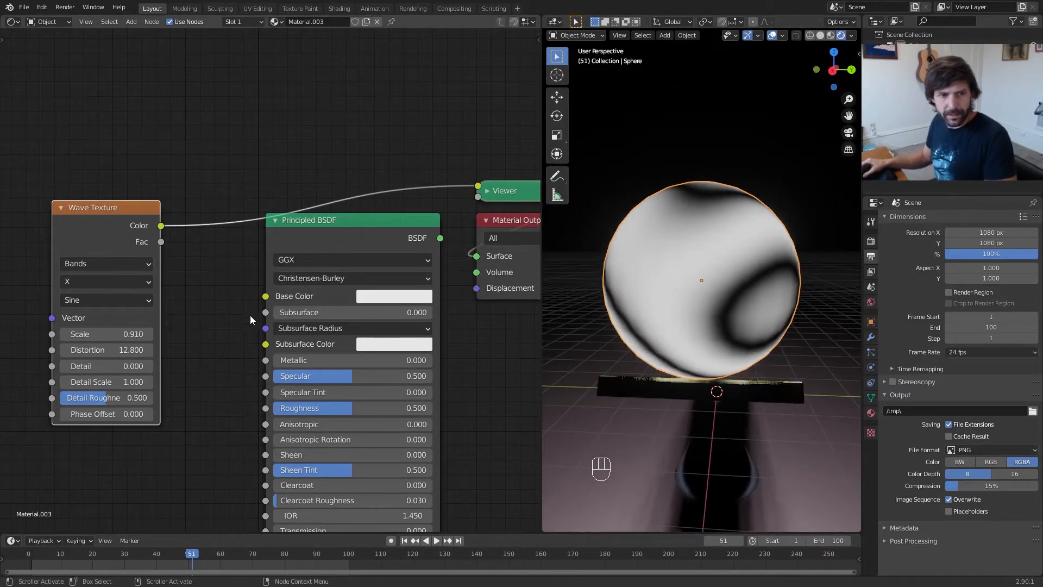
Make room after the Wave Texture and insert a ColorRamp node on its color output
scroll(191, 256, "down", 3)
left_click_drag(185, 246, 90, 259)
scroll(139, 263, "up", 3)
key("shift+a")
type("col")
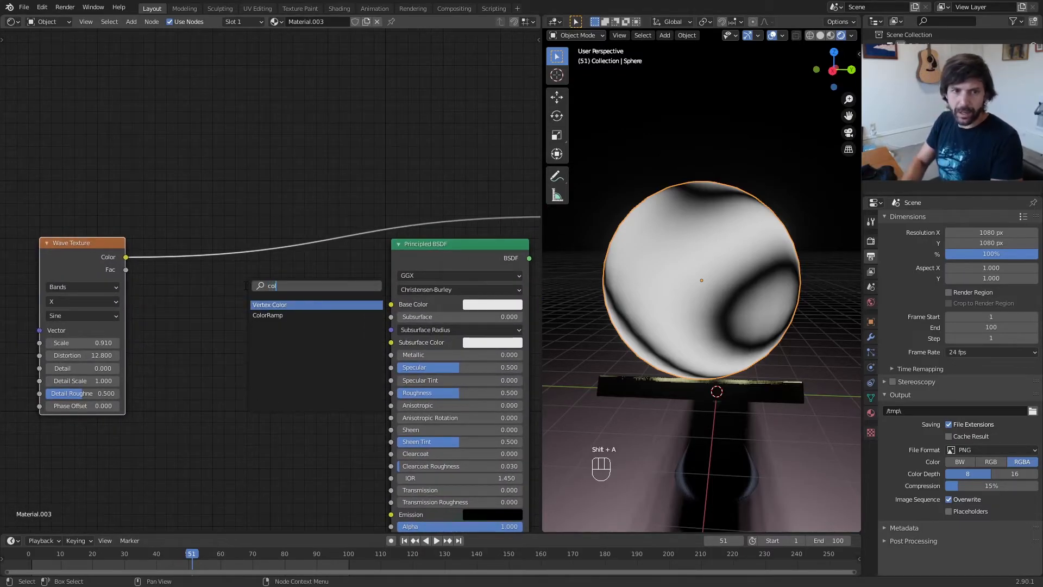
type("or")
key("Return")
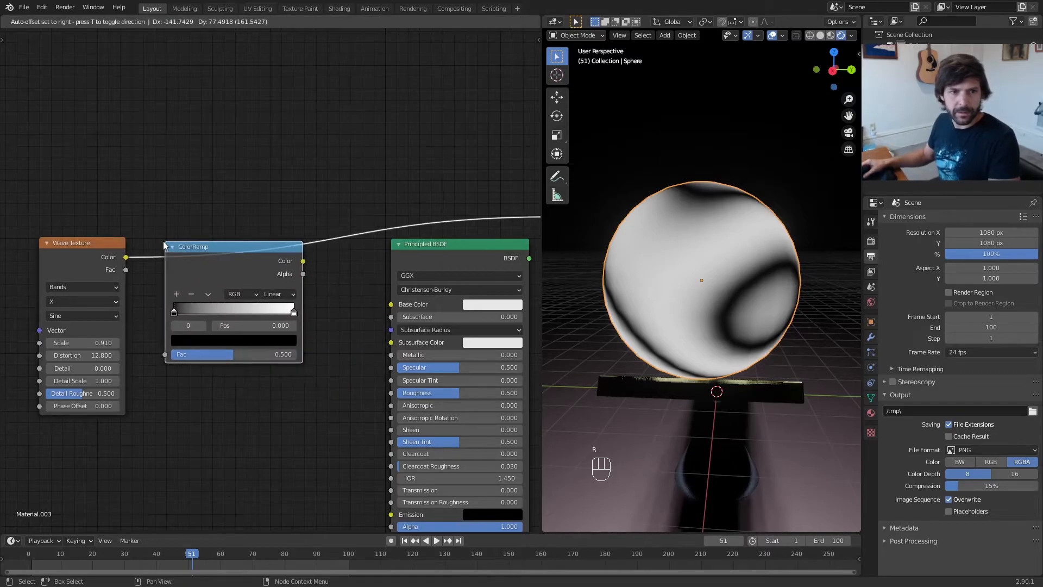
left_click(179, 254)
scroll(178, 253, "up", 2)
scroll(179, 251, "up", 1)
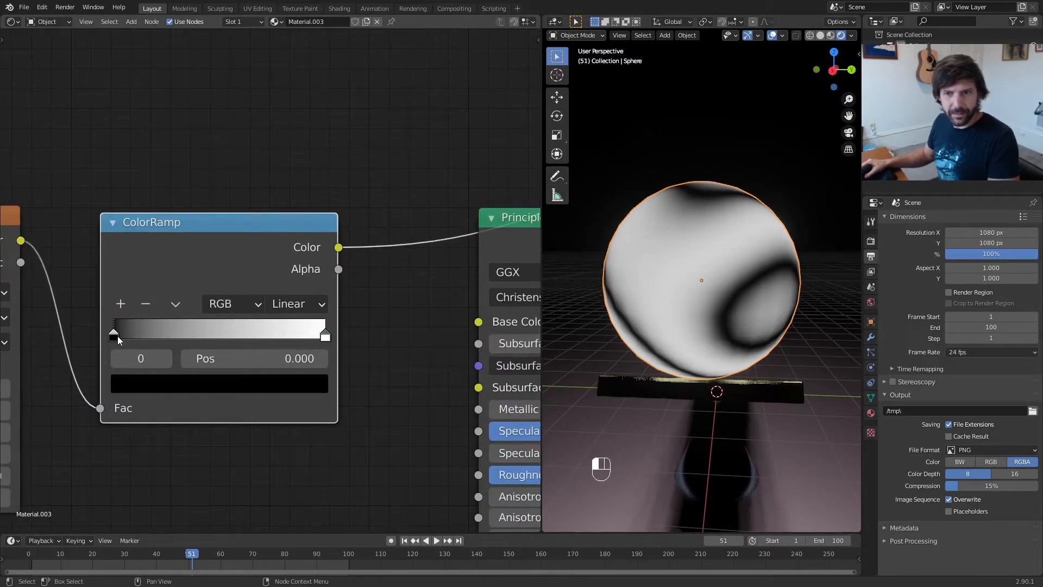
Sharpen the stripes by moving the ramp's black stop slightly inward and its white stop to position 0.082
left_click_drag(117, 340, 125, 340)
left_click_drag(325, 335, 140, 337)
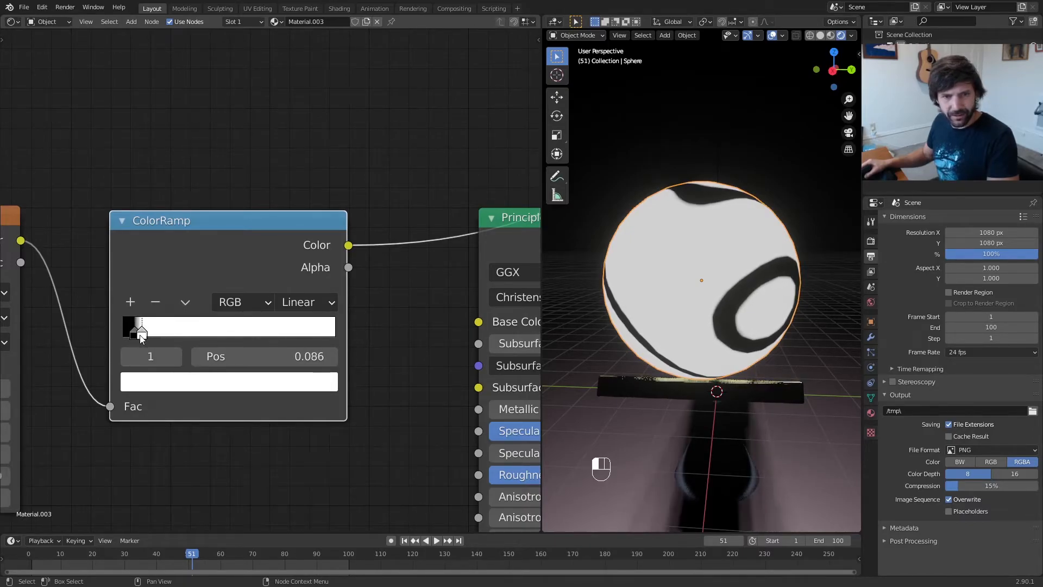
middle_click_drag(554, 287, 742, 317)
scroll(361, 272, "down", 3)
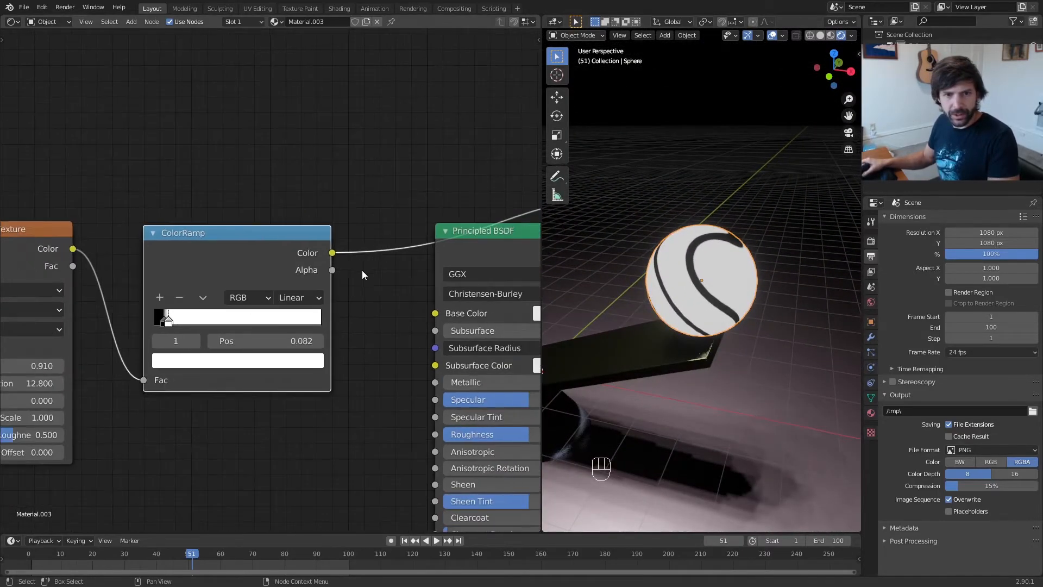
Shift the existing nodes away from the shader and insert a second ColorRamp after the first one
left_click_drag(257, 273, 125, 267)
scroll(194, 277, "up", 2)
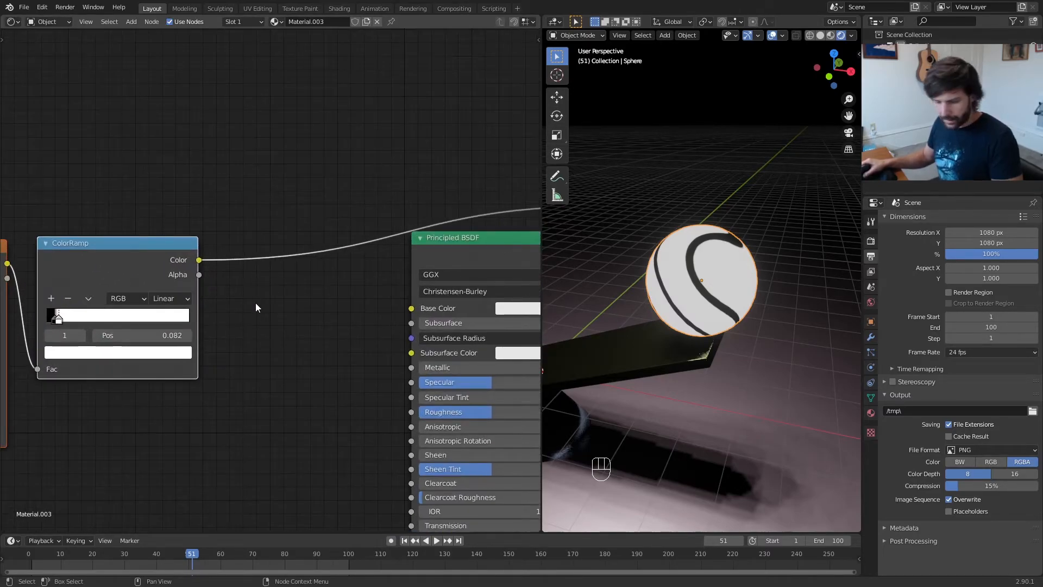
key("shift+a")
left_click(255, 302)
type("color")
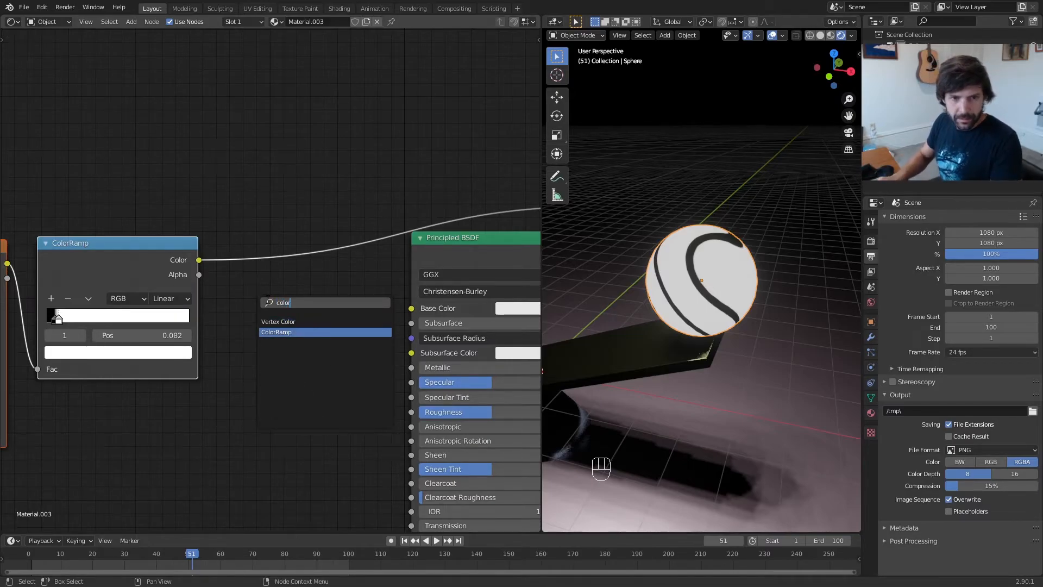
key("Return")
left_click(269, 250)
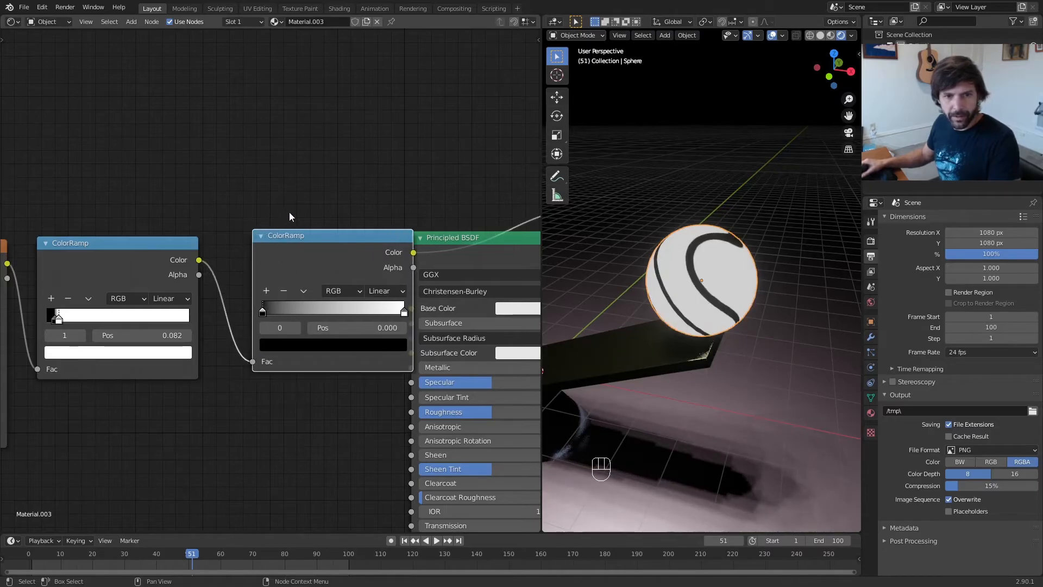
Color the second ramp's first stop dark blue (H 0.678, S 0.741, V 0.169) and its last stop orange
left_click(282, 345)
left_click_drag(376, 250, 376, 233)
left_click_drag(355, 197, 347, 186)
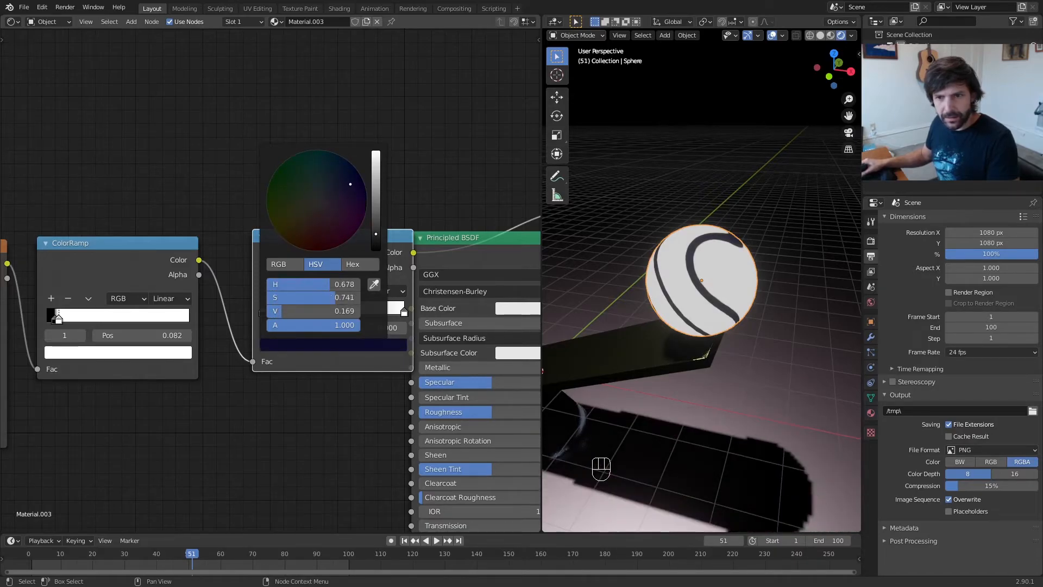
left_click(404, 311)
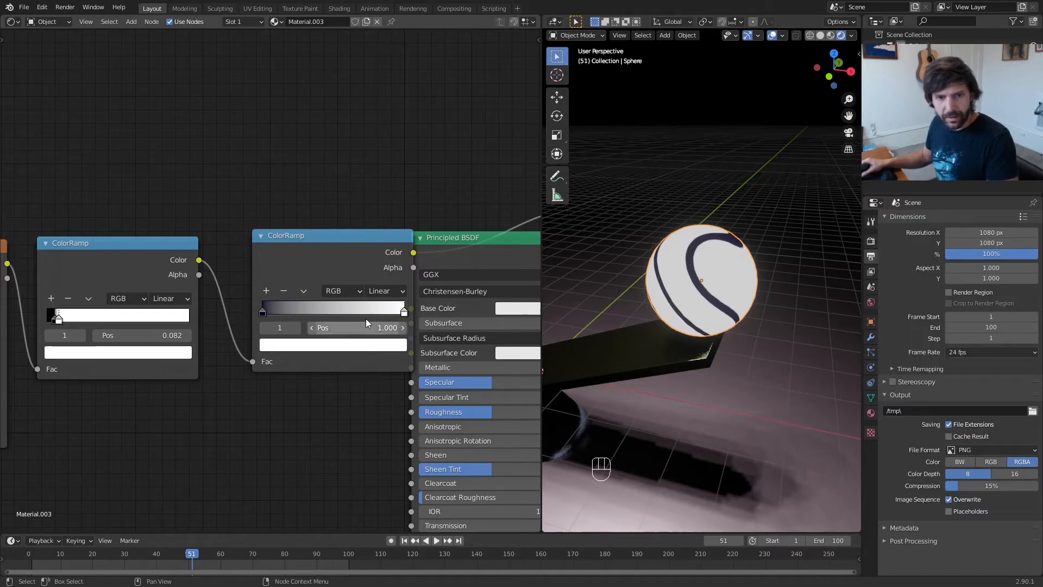
left_click(361, 350)
left_click_drag(317, 203, 294, 245)
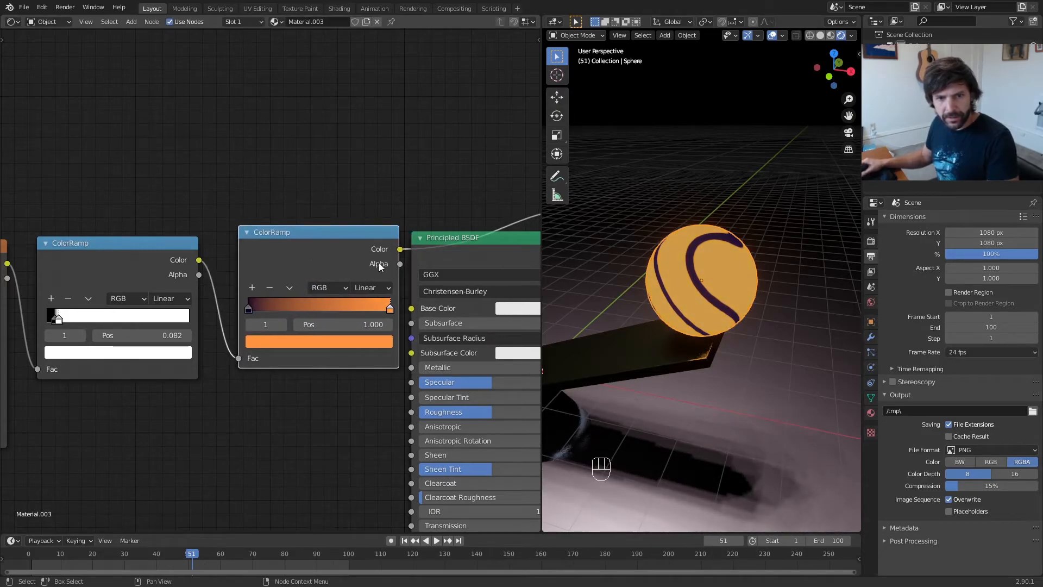
Connect the second ColorRamp's color to the Principled BSDF's base color and route the shader back to the material output
middle_click_drag(252, 324, 228, 102)
left_click_drag(326, 102, 481, 177)
left_click_drag(348, 154, 397, 157)
left_click_drag(230, 164, 296, 218)
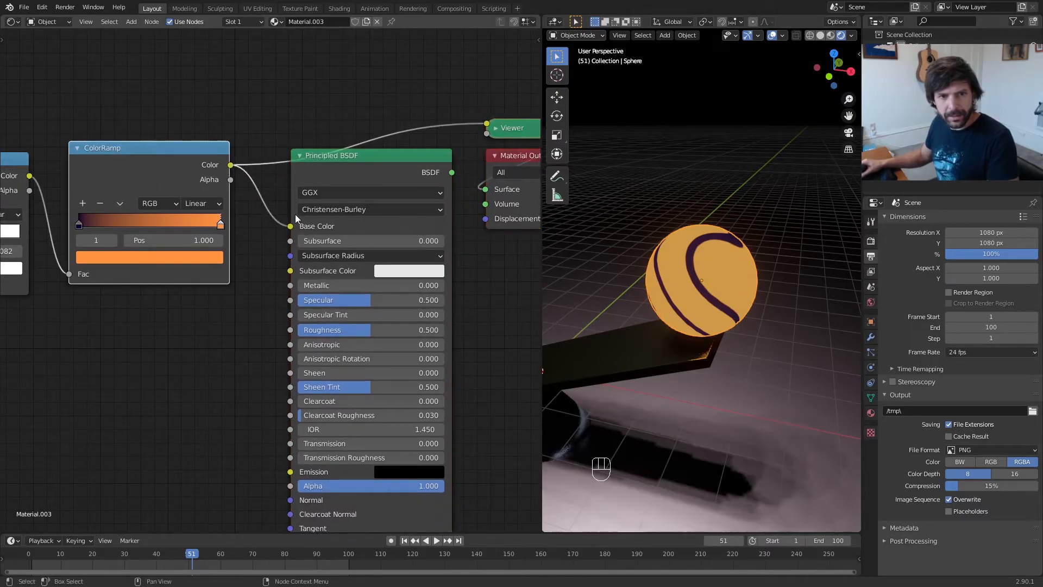
left_click(347, 174, "ctrl+shift")
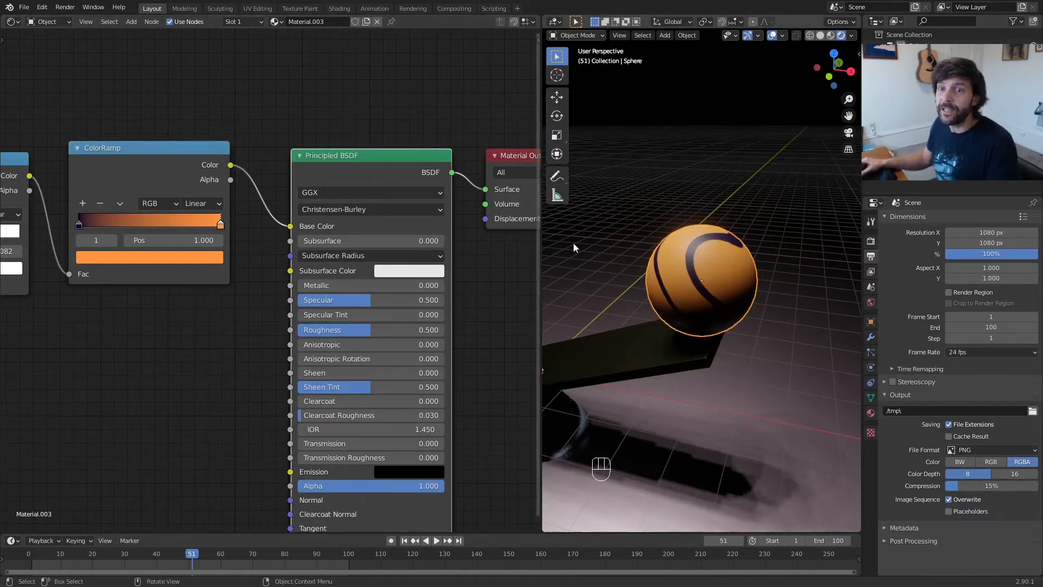
Set the sphere material's metallic to 1.000 and its roughness to 0.550
scroll(688, 264, "down", 3)
mouse_move(693, 264)
middle_mouse_down()
mouse_move(619, 251)
mouse_move(709, 258)
middle_mouse_up()
scroll(710, 257, "up", 4)
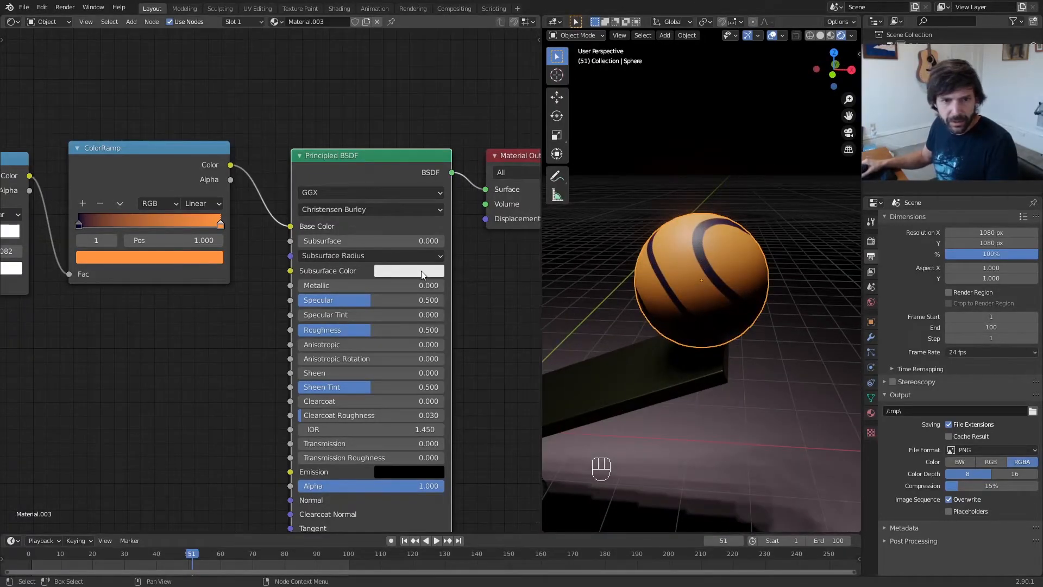
scroll(375, 280, "down", 2)
scroll(365, 276, "up", 2)
left_click_drag(339, 286, 413, 285)
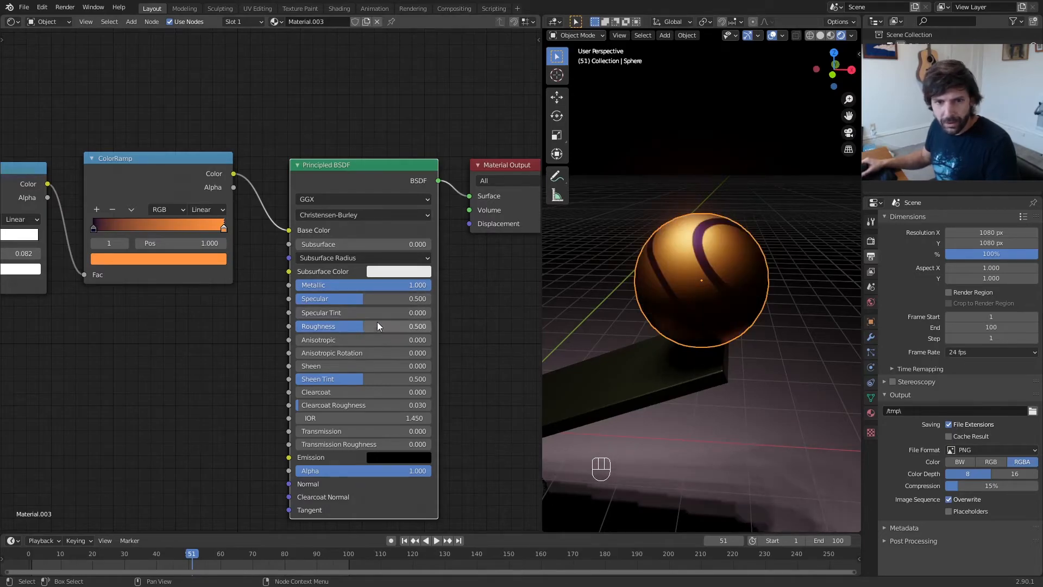
left_click_drag(363, 328, 369, 328)
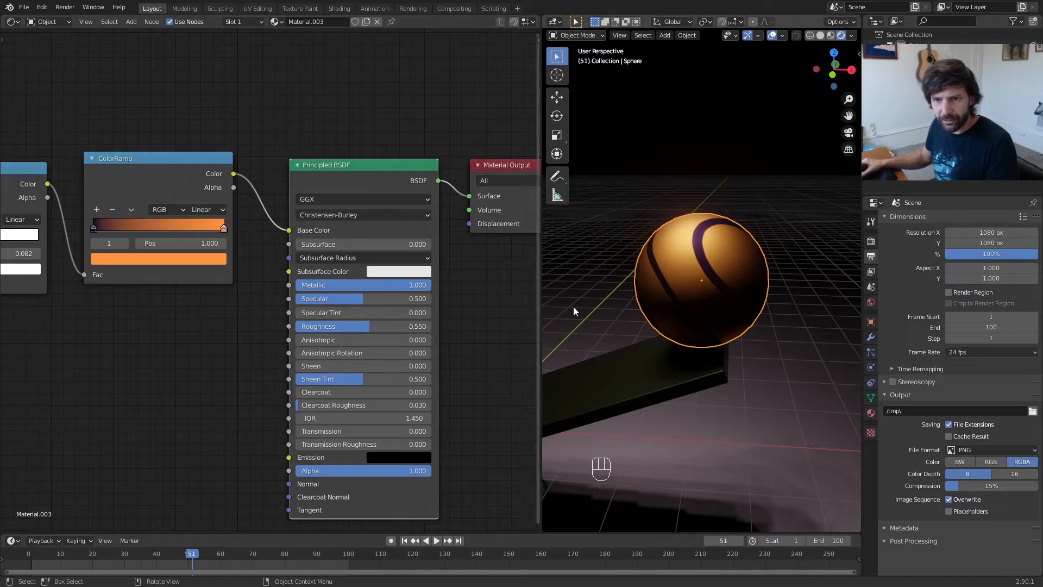
Add a Bump node beside the Principled BSDF's normal input in the sphere's material
scroll(657, 294, "down", 3)
scroll(658, 294, "up", 1)
middle_click_drag(708, 274, 763, 291)
scroll(611, 241, "up", 4)
scroll(664, 296, "down", 3)
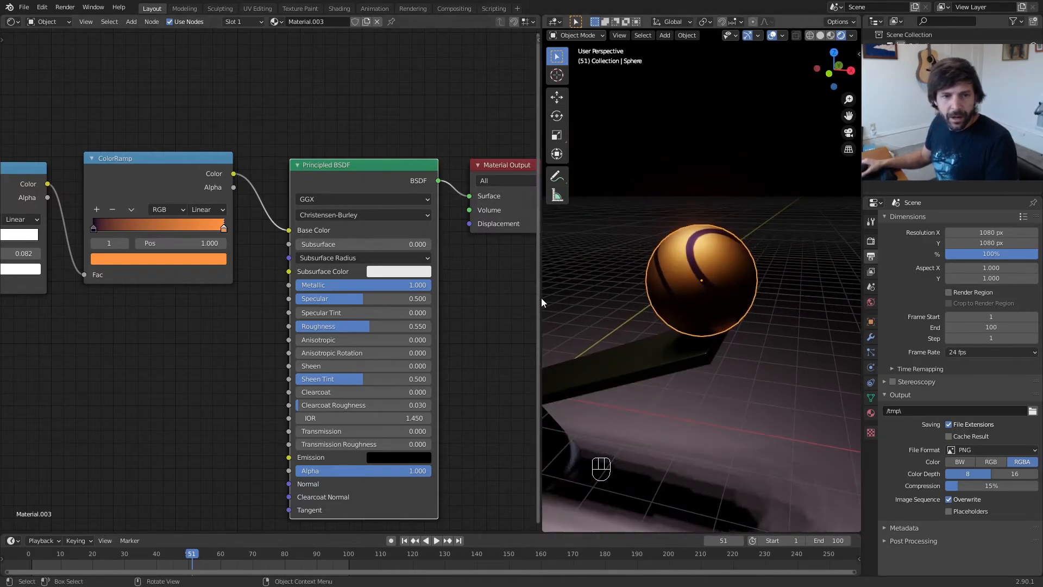
middle_click_drag(242, 353, 289, 275)
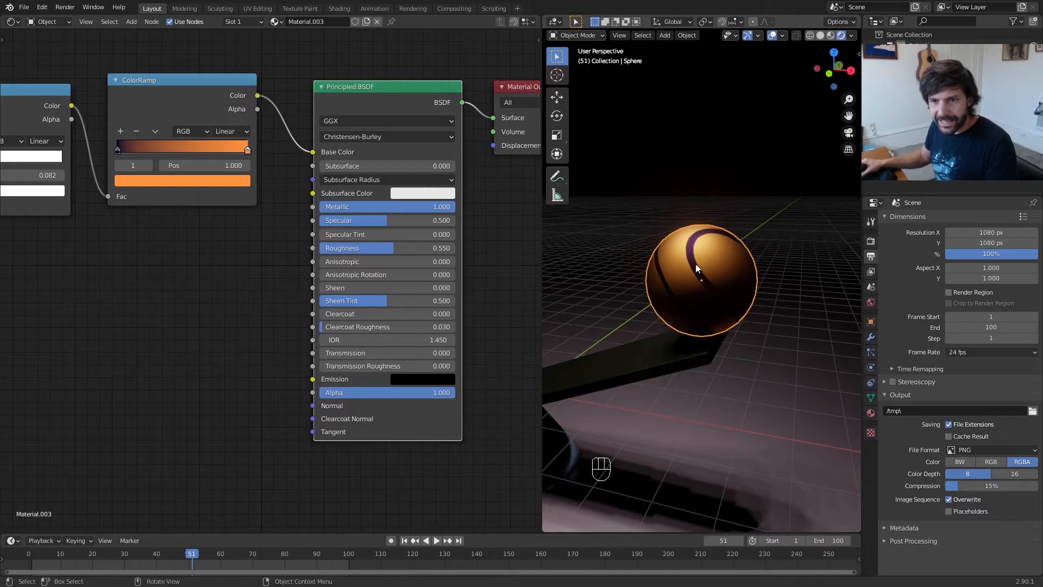
key("shift+a")
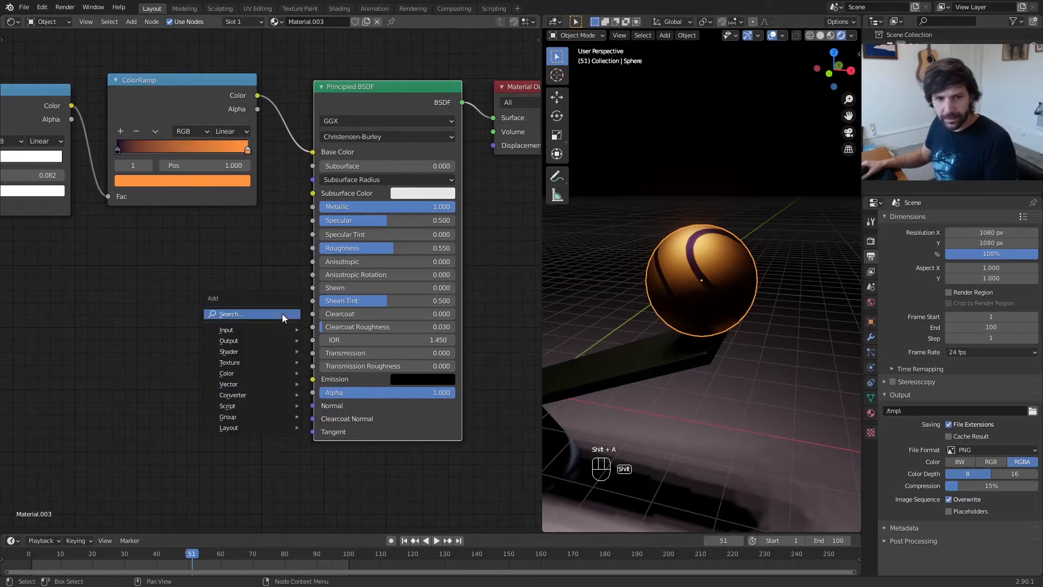
left_click(281, 314)
type("bump")
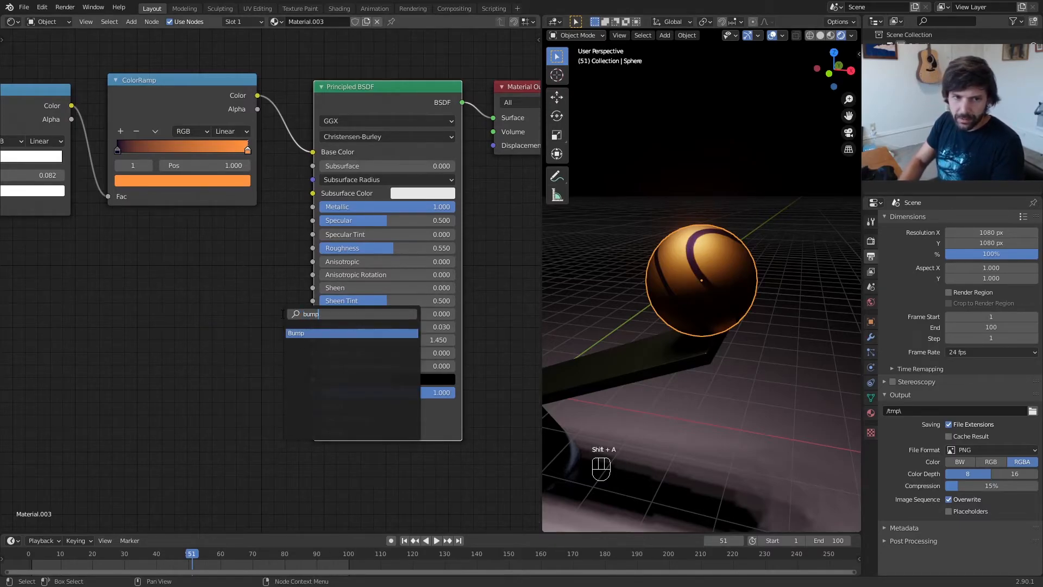
key("Return")
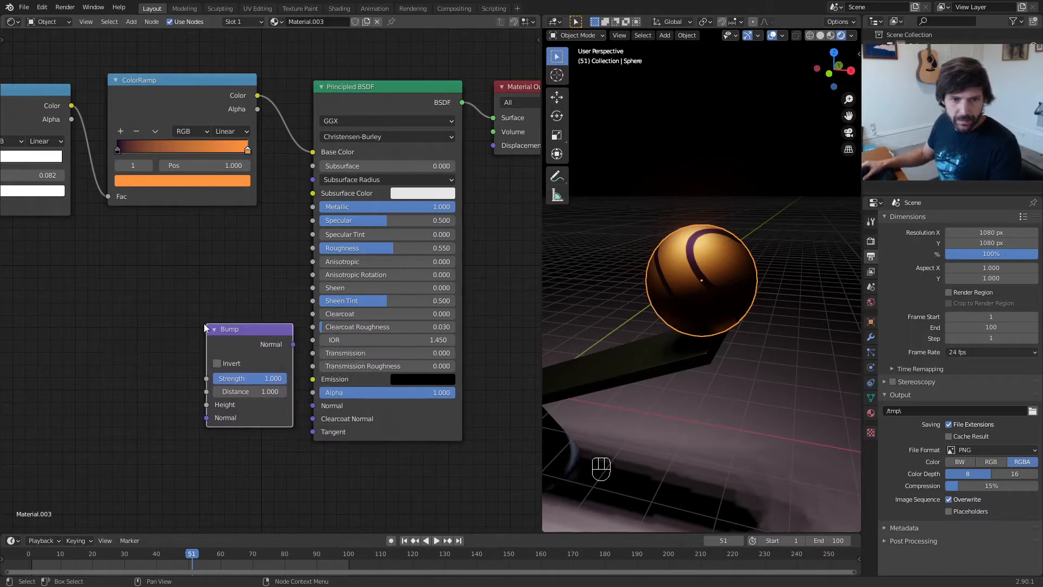
Connect the first ColorRamp's color to the Bump node's height and the Bump normal to the Principled BSDF's normal
middle_click_drag(26, 156, 114, 154)
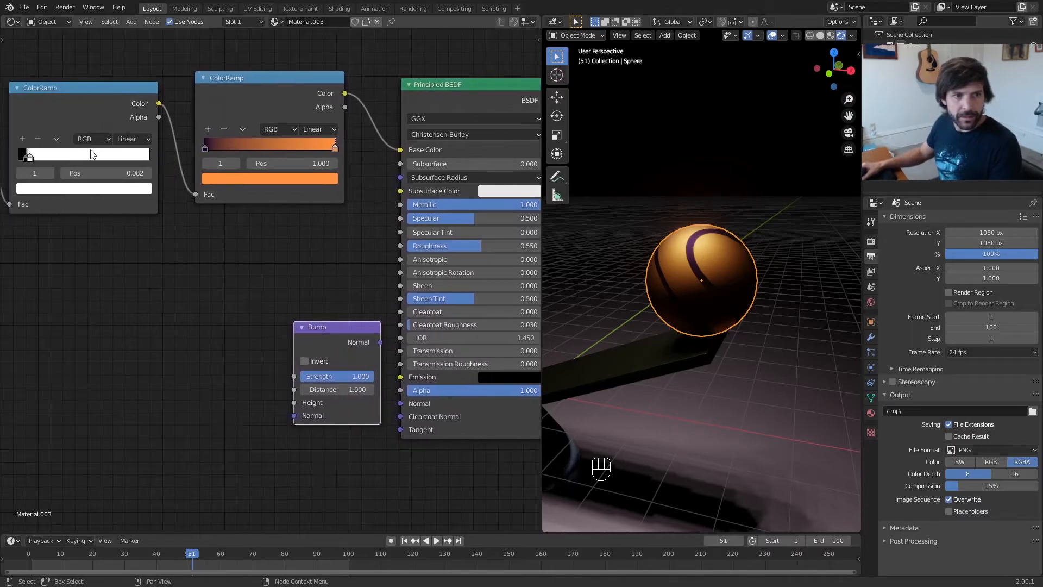
left_click_drag(232, 322, 289, 403)
left_click_drag(314, 364, 279, 362)
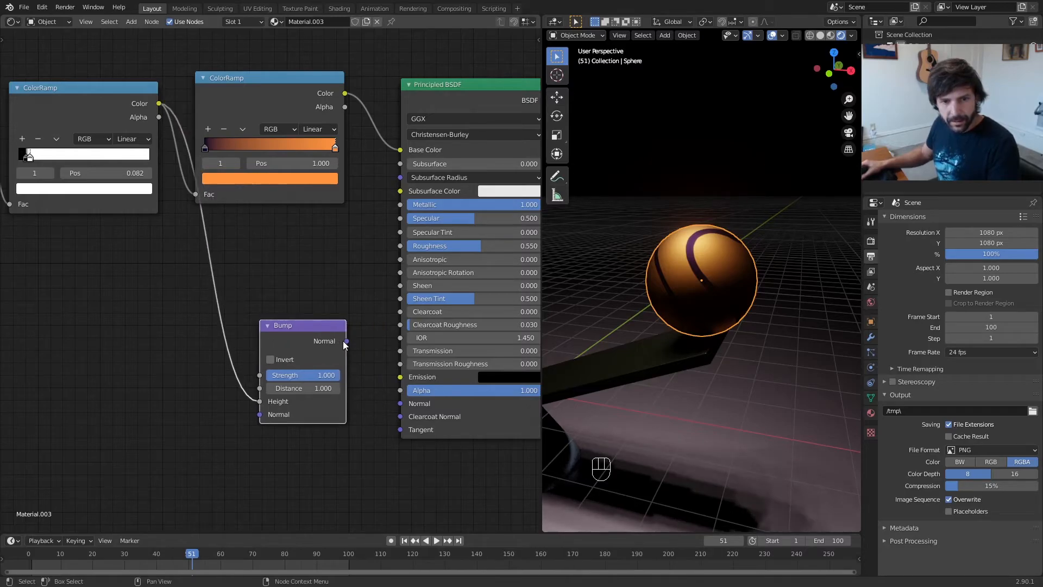
left_click_drag(403, 405, 401, 403)
Set the Bump node's distance to 0.770 and strength to 0.580, and move the first ramp's white stop to position 0.059
middle_click_drag(690, 300, 669, 319, "ctrl")
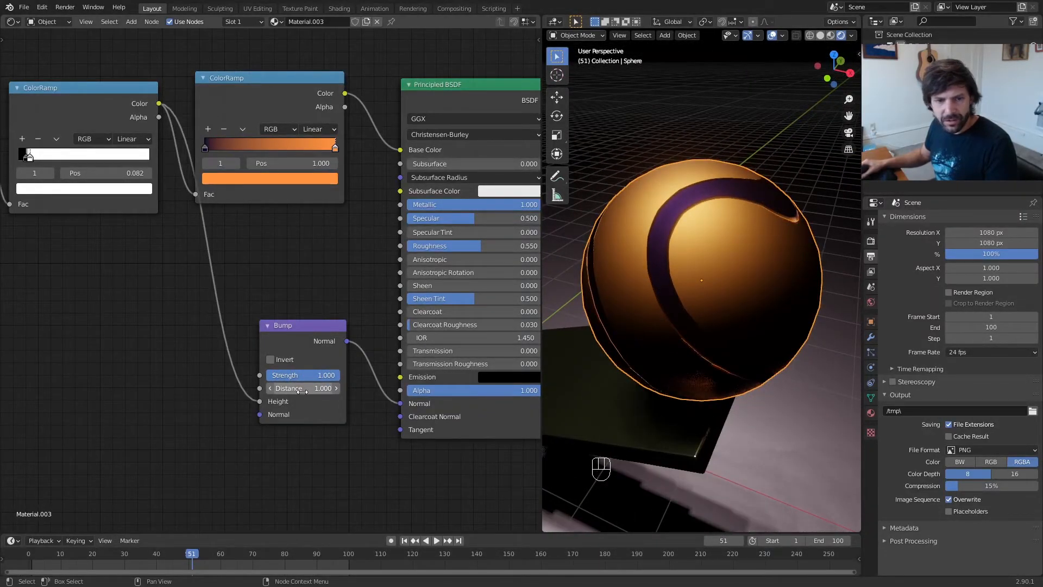
mouse_move(304, 388)
left_mouse_down("shift")
mouse_move(285, 387)
mouse_move(308, 378)
left_mouse_up("shift")
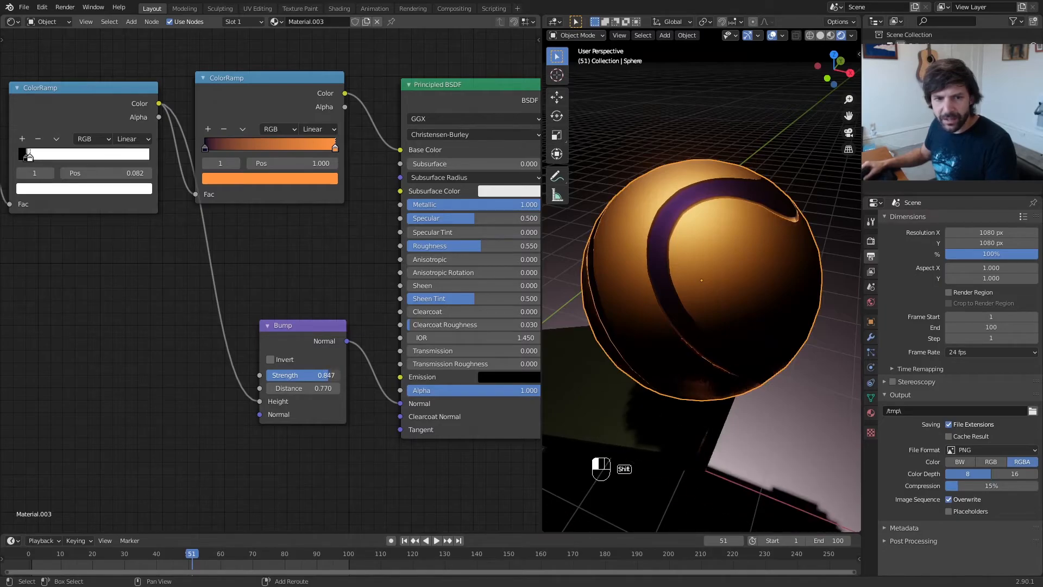
left_click_drag(309, 375, 296, 375, "shift")
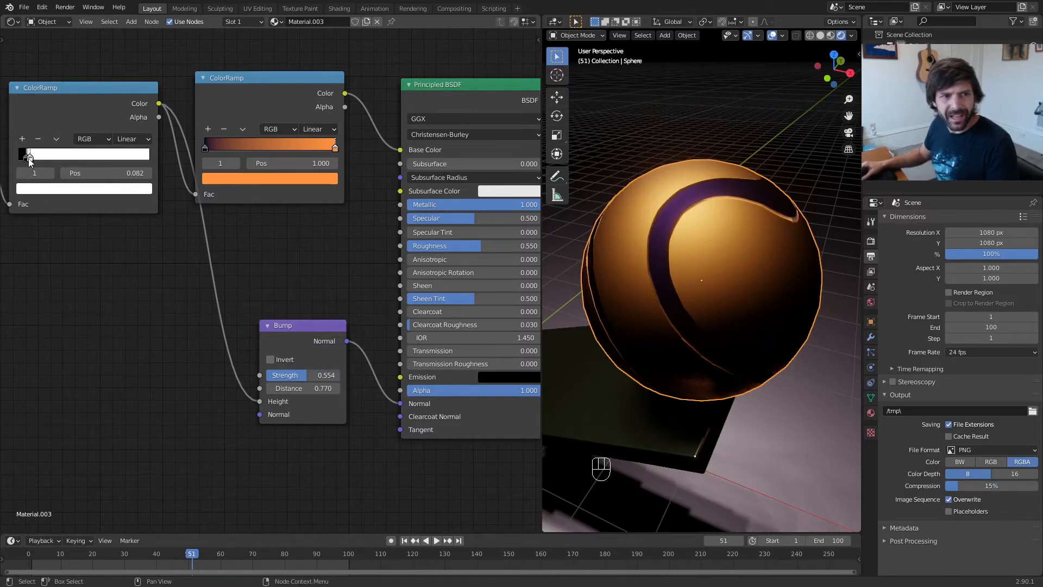
left_click_drag(28, 158, 27, 162, "shift")
left_click_drag(303, 374, 309, 374, "shift")
Play the animation through the camera view and save the file
scroll(637, 293, "down", 4)
middle_click_drag(638, 294, 828, 262)
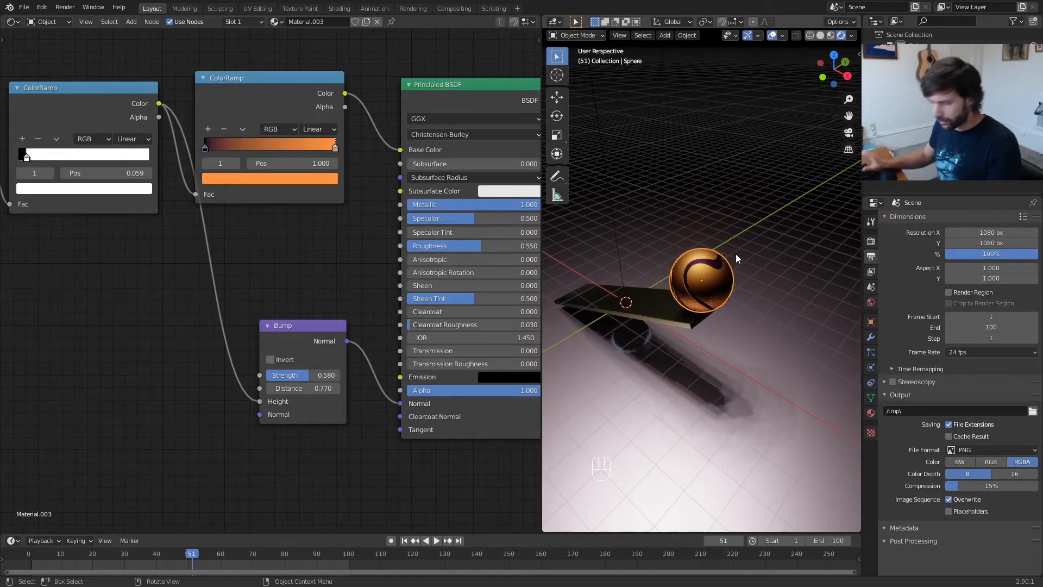
key("space")
key("KP_0")
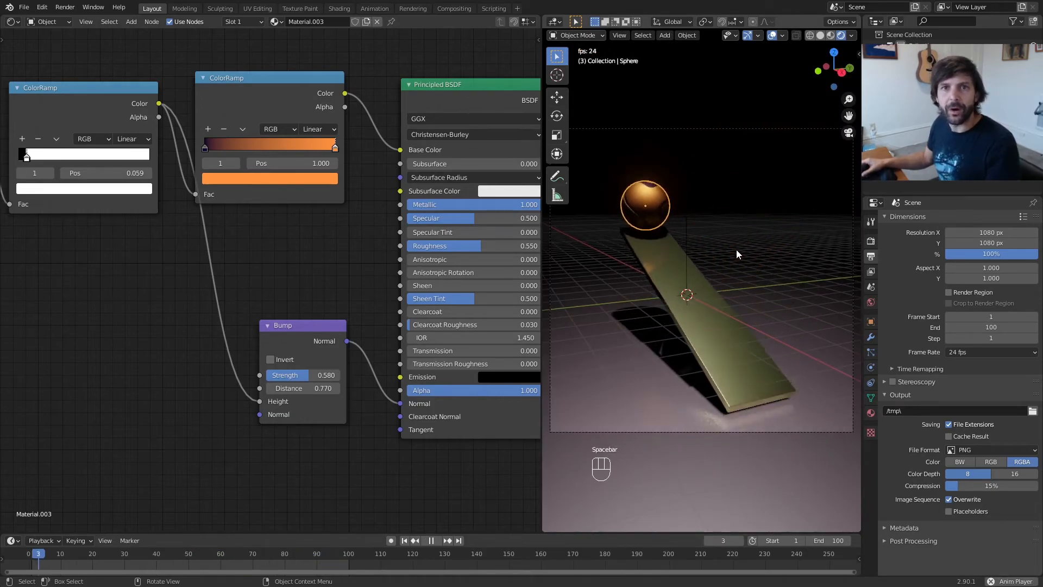
key("space")
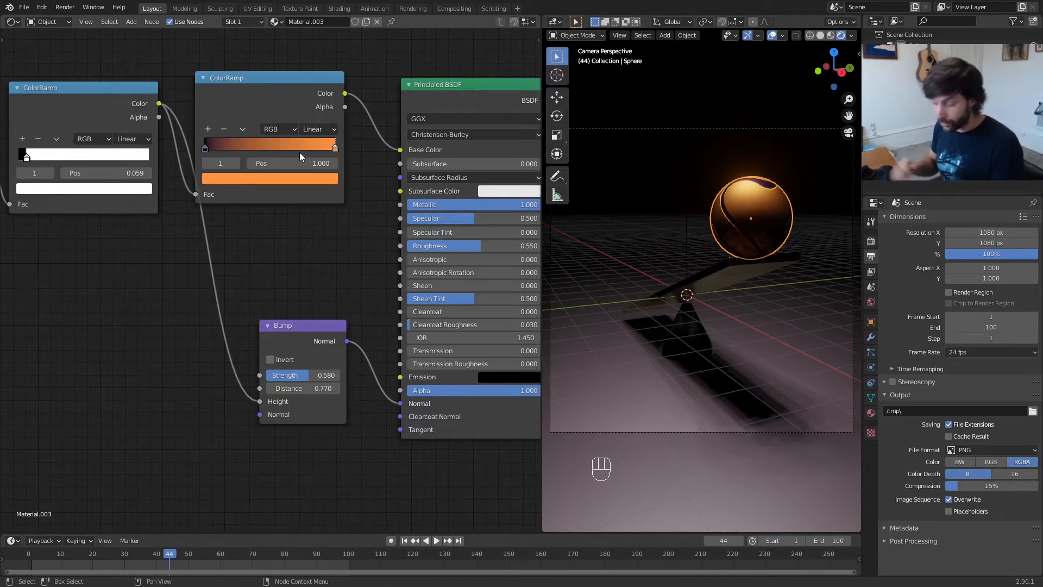
key("ctrl+s")
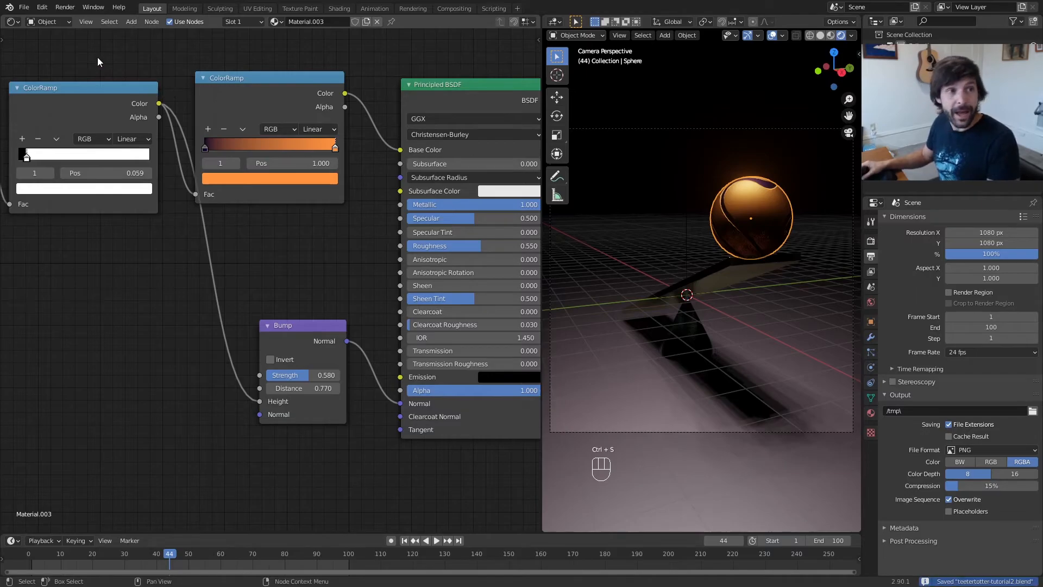
Enable Y rotation on the sphere's Object Transforms Output in the Animation Nodes tree and try out a Y rotation value
left_click(13, 22)
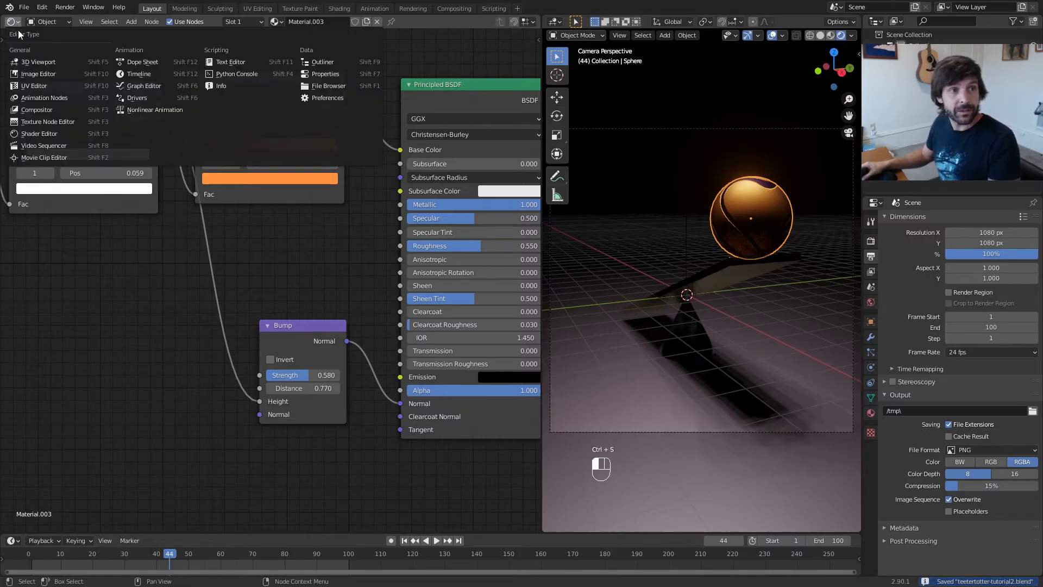
left_click(34, 98)
scroll(353, 184, "down", 5)
scroll(421, 198, "up", 7)
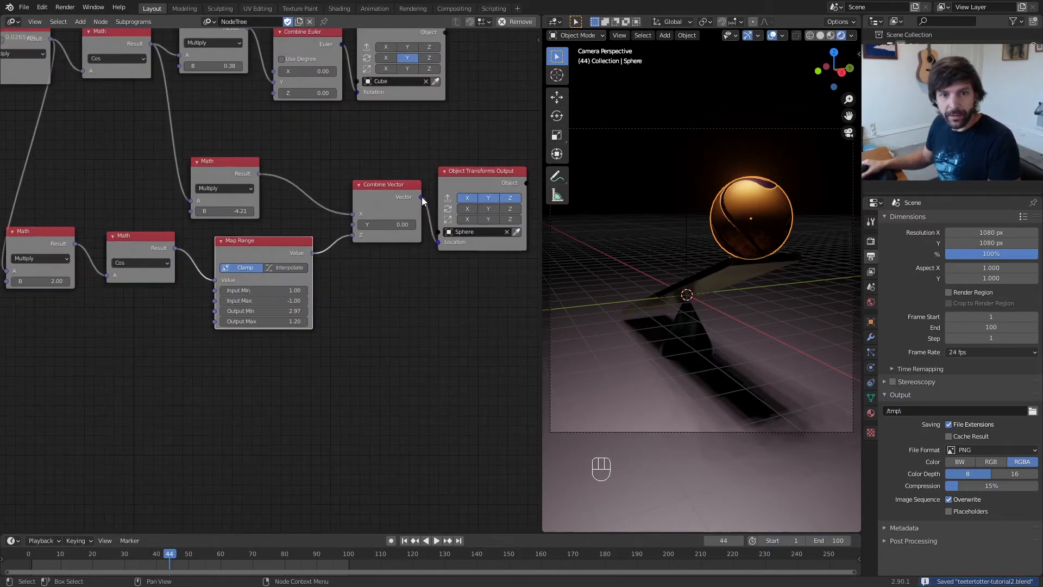
middle_click_drag(430, 195, 258, 200)
left_click_drag(408, 134, 413, 349)
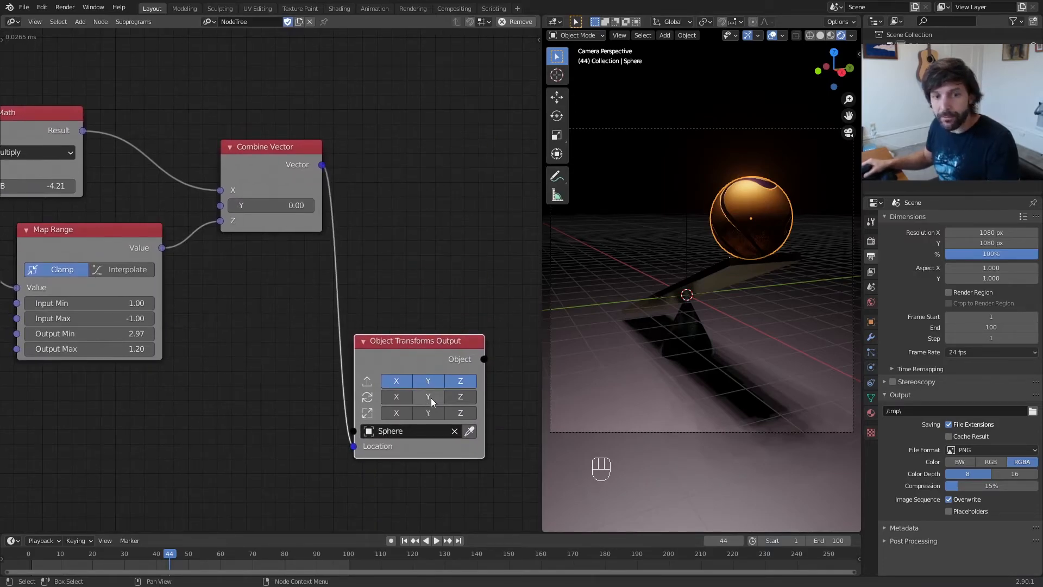
left_click(431, 398)
middle_click_drag(415, 340, 386, 135)
left_click_drag(411, 281, 364, 284)
Link the upper cosine Math result through a new Combine Euler node's Y input to the sphere output's rotation
scroll(187, 219, "down", 3)
scroll(240, 190, "down", 1)
middle_click_drag(241, 190, 363, 282)
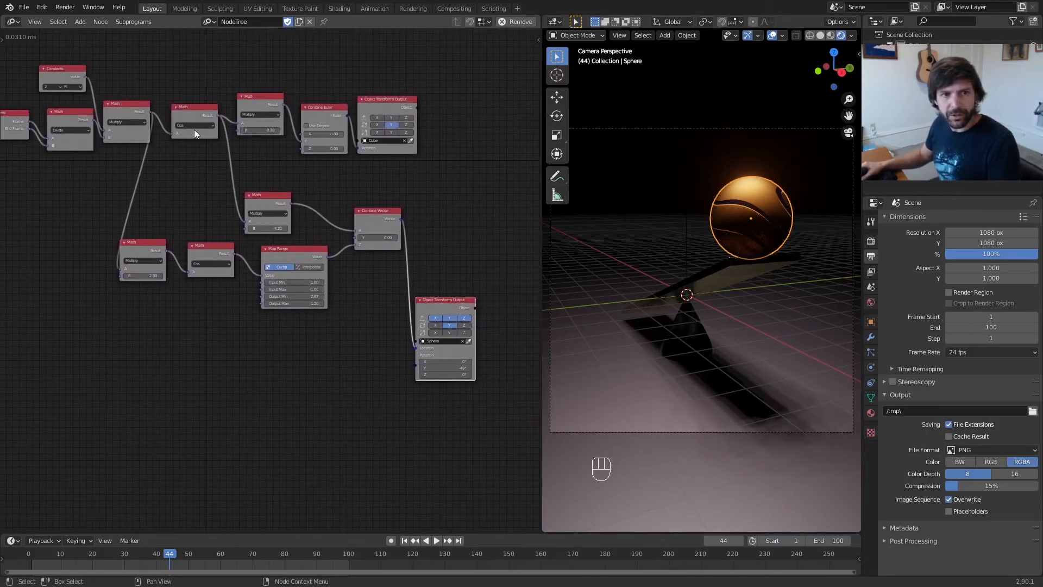
left_click_drag(218, 115, 413, 366)
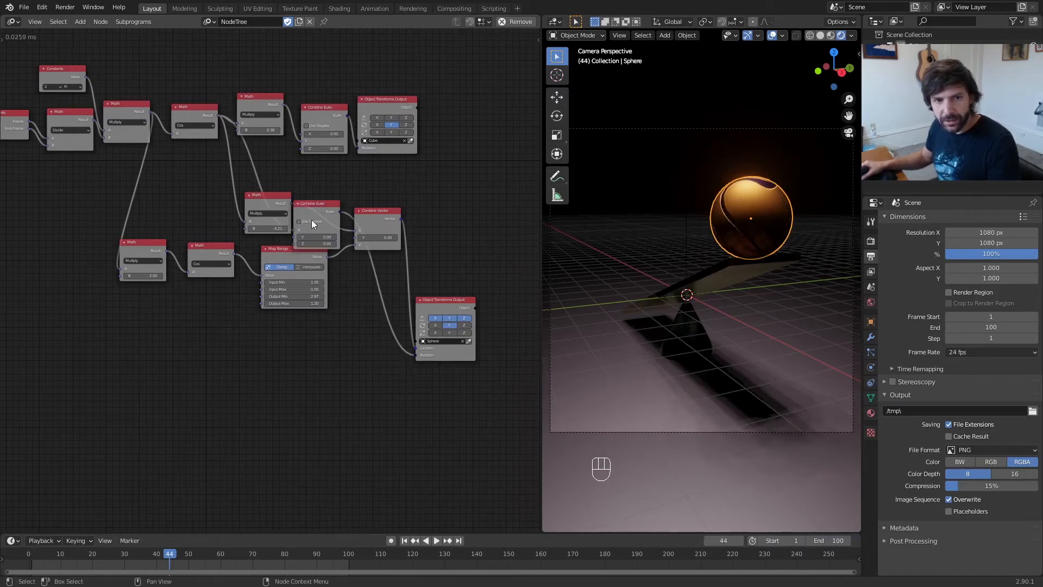
left_click_drag(313, 211, 372, 329)
scroll(380, 331, "up", 4)
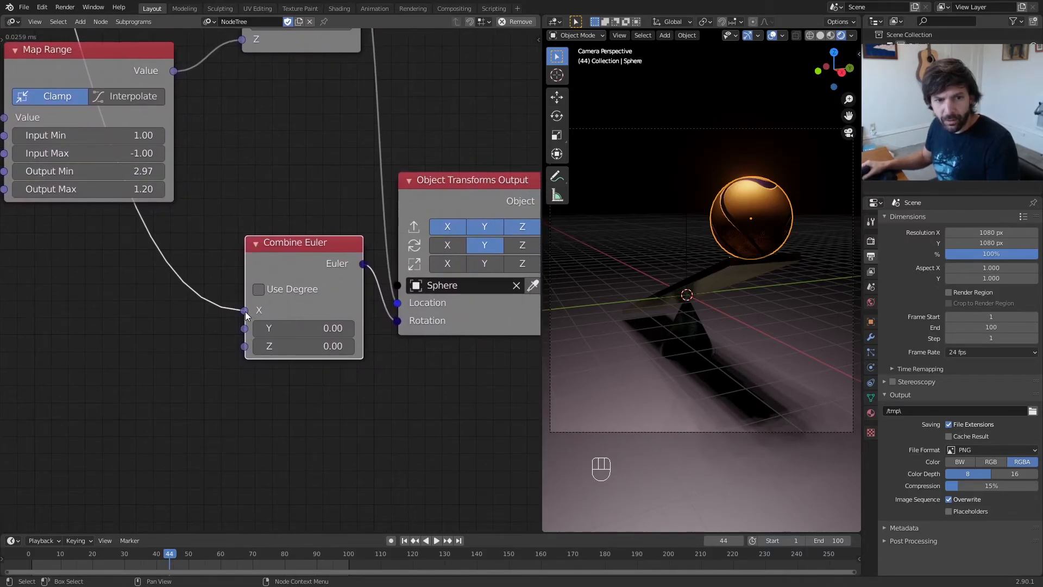
left_click_drag(246, 331, 246, 331)
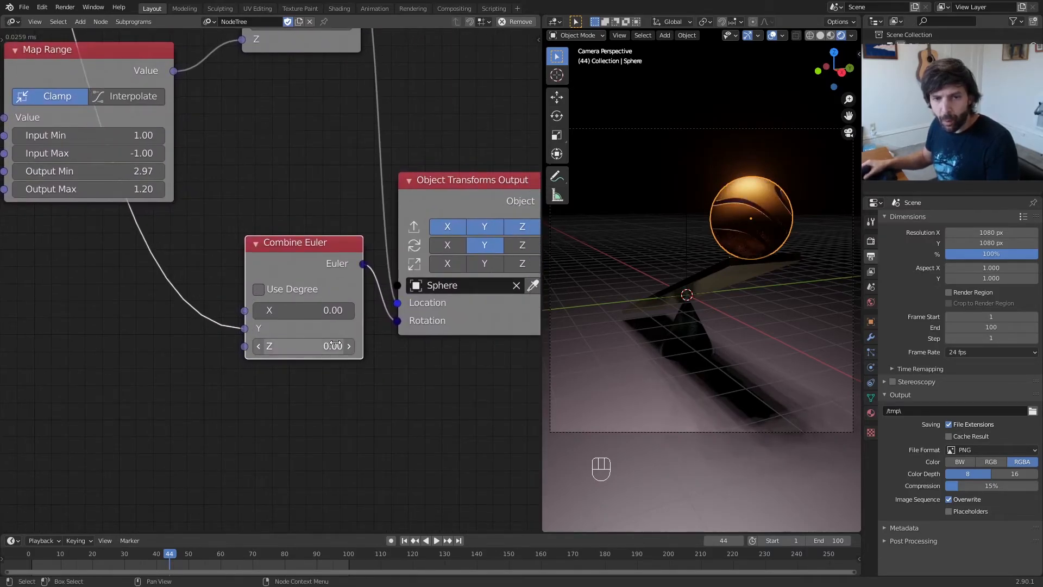
Play the animation in the front view to examine how the sphere rolls along the plank
key("KP_1")
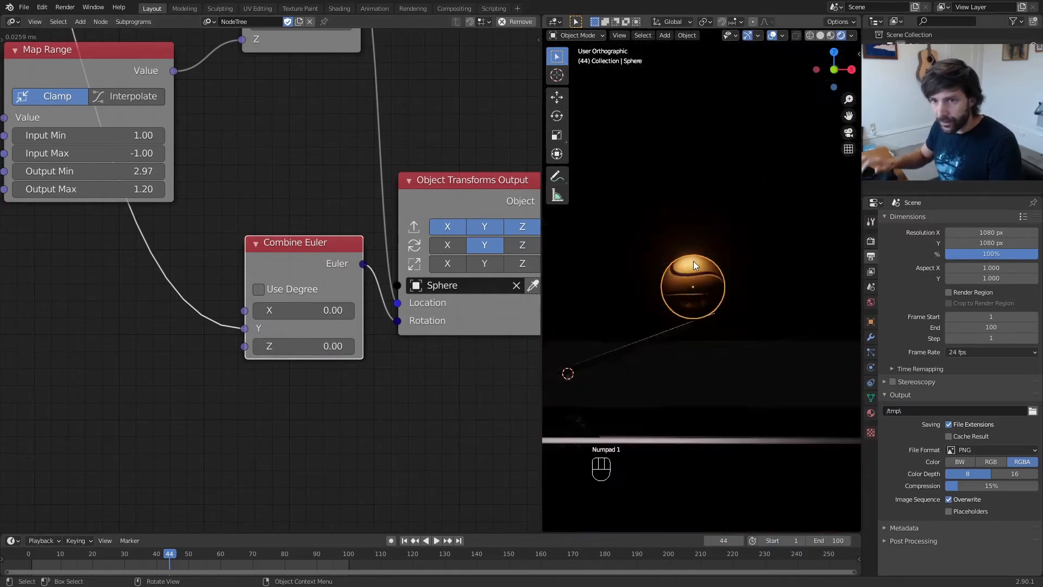
middle_click_drag(683, 270, 826, 220, "shift")
key("space")
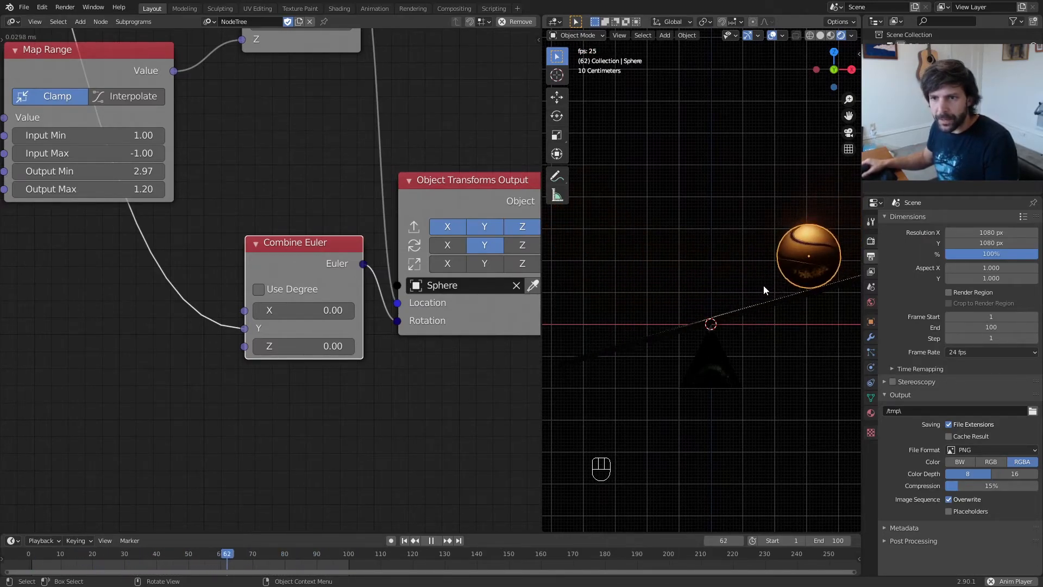
Duplicate the Multiply Math node and insert the copy in the link leading to the Combine Euler's Y input
middle_click_drag(290, 185, 428, 314)
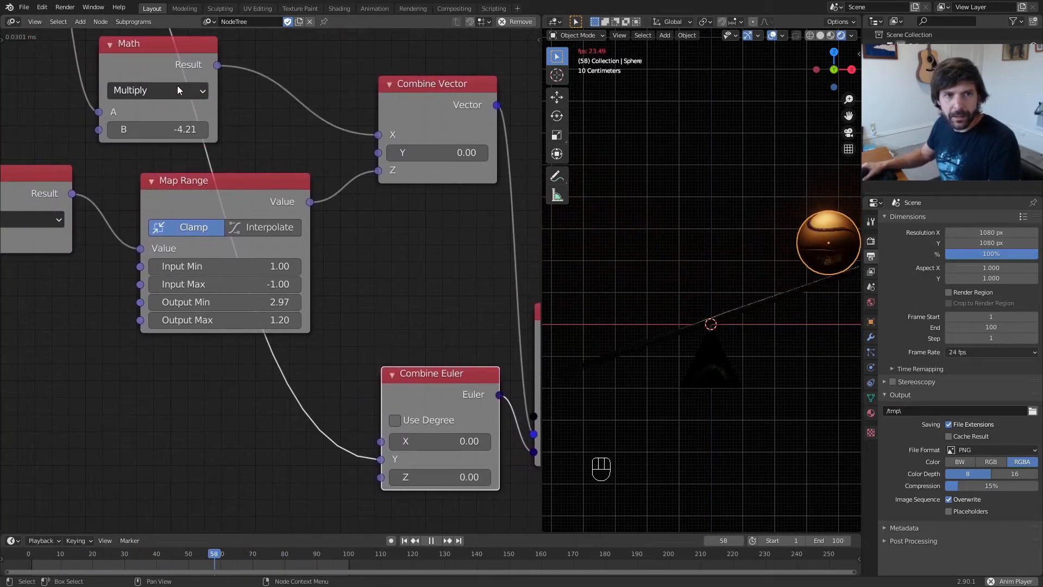
key("shift+d")
left_click(289, 405)
middle_click_drag(291, 423, 274, 302)
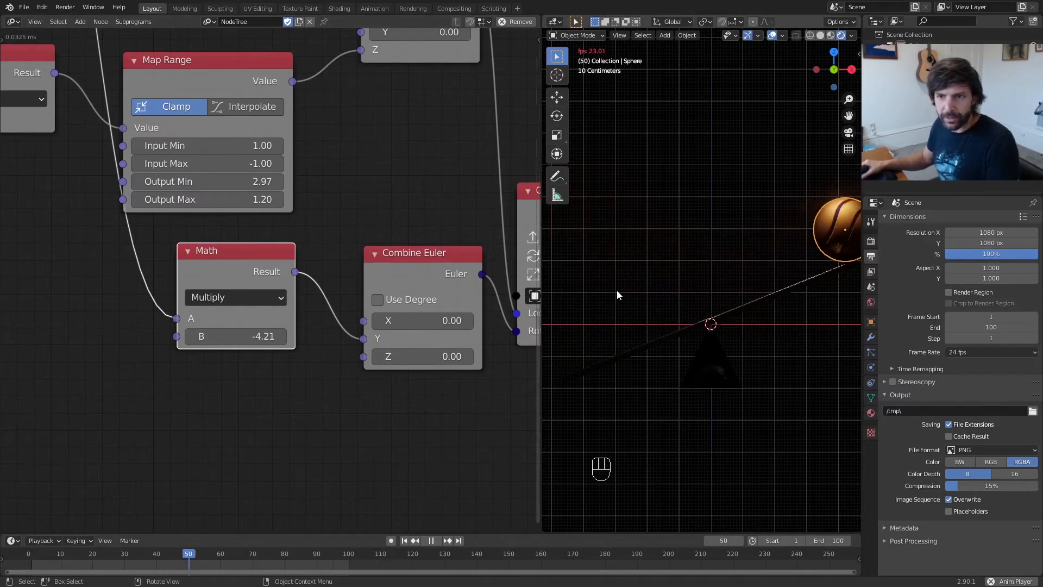
Set the new Multiply node's B value to -3.14 for the sphere's rotation
scroll(672, 276, "down", 3)
scroll(672, 271, "up", 2)
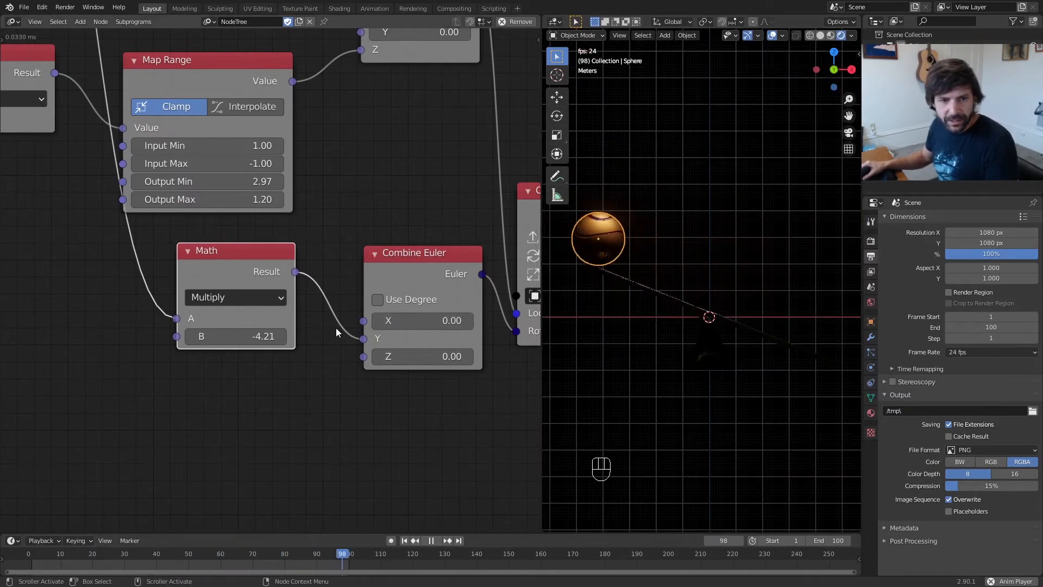
left_click_drag(244, 336, 266, 336)
left_click(255, 337)
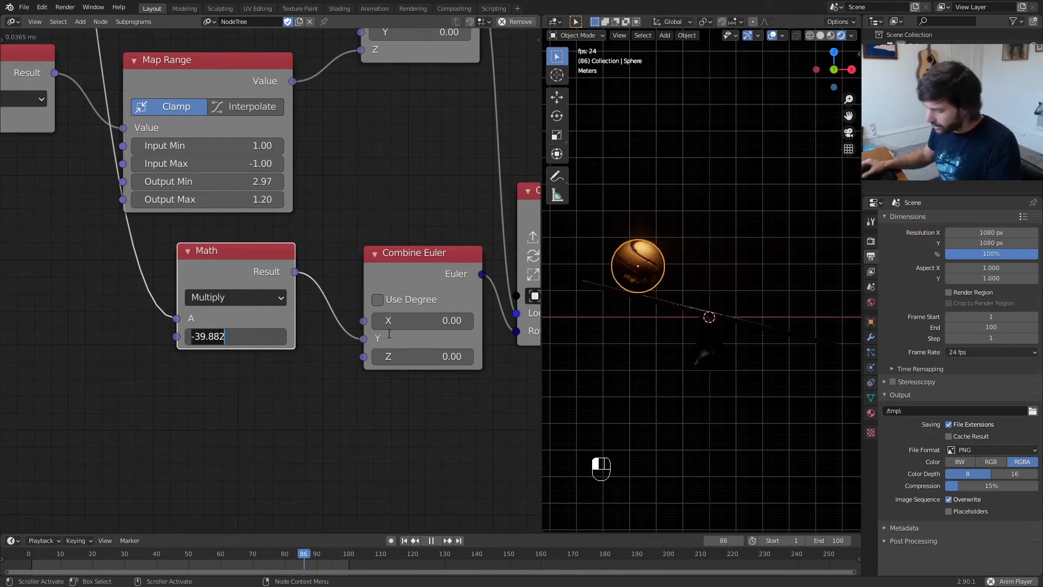
key("BackSpace")
type("-3.14")
key("Return")
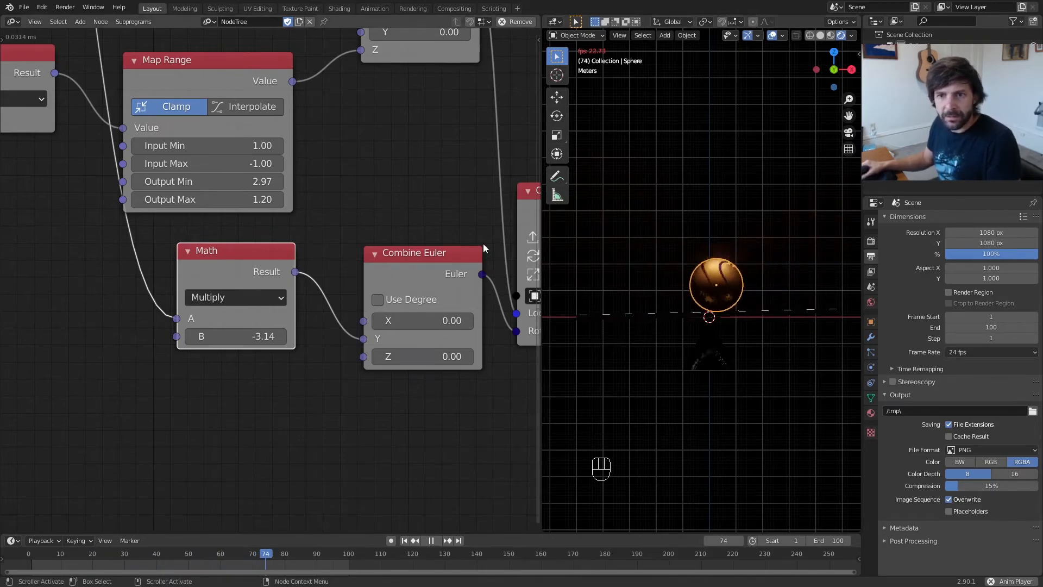
Hide the viewport overlays and watch the rolling sphere through the camera view
middle_click_drag(663, 231, 679, 253)
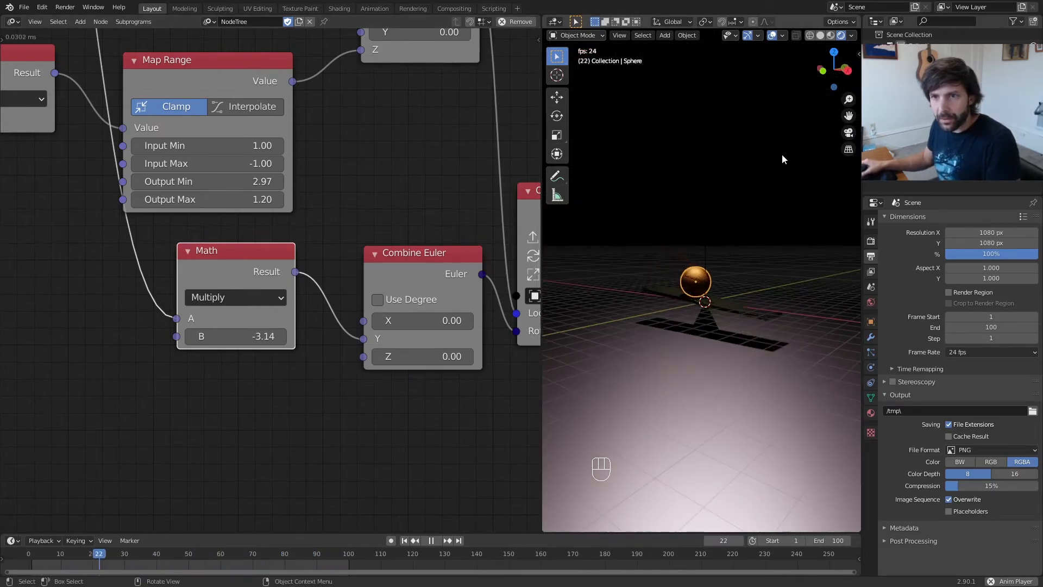
left_click(771, 35)
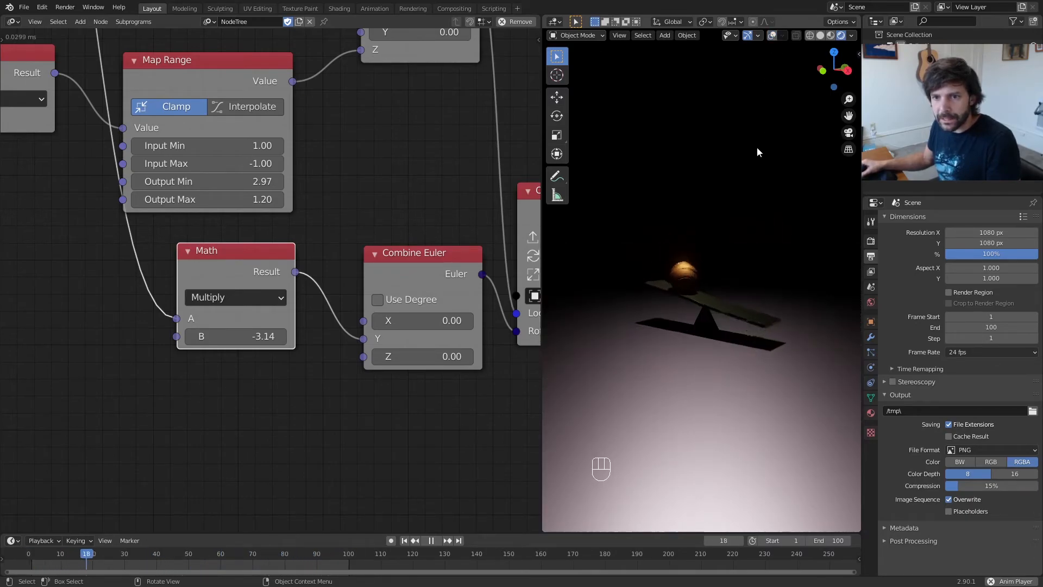
scroll(758, 138, "up", 5)
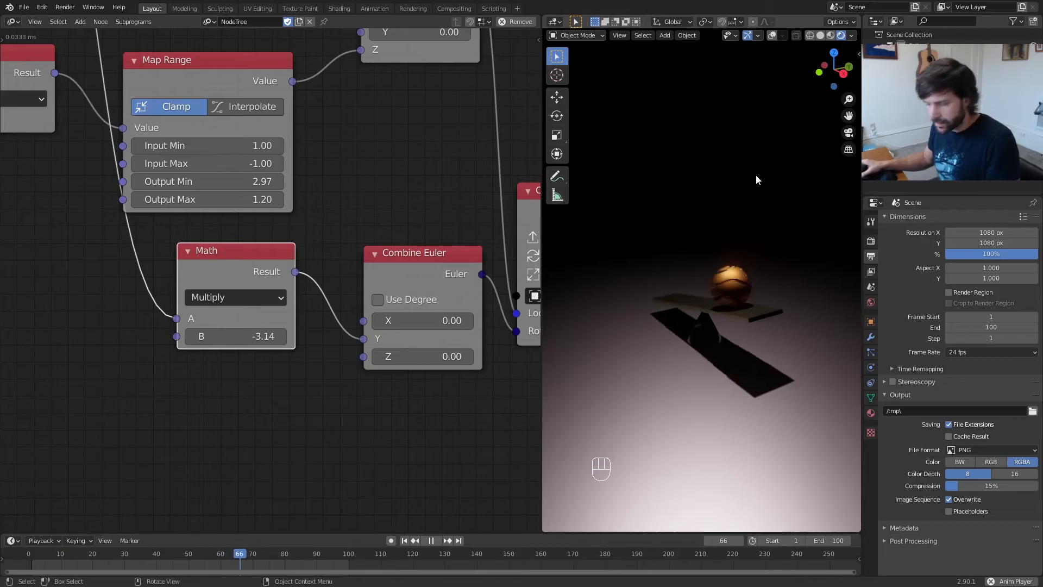
key("KP_0")
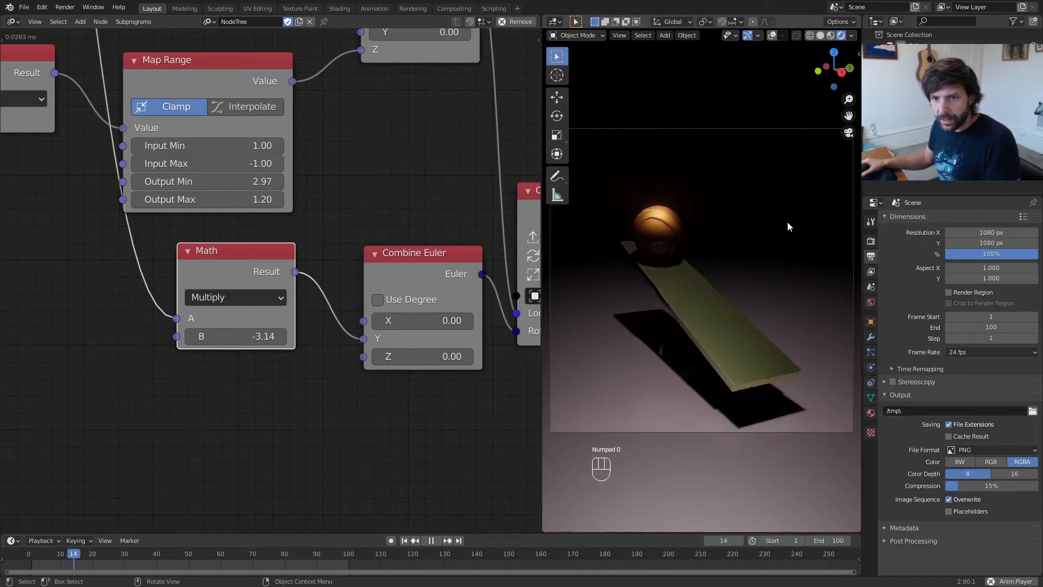
key("space")
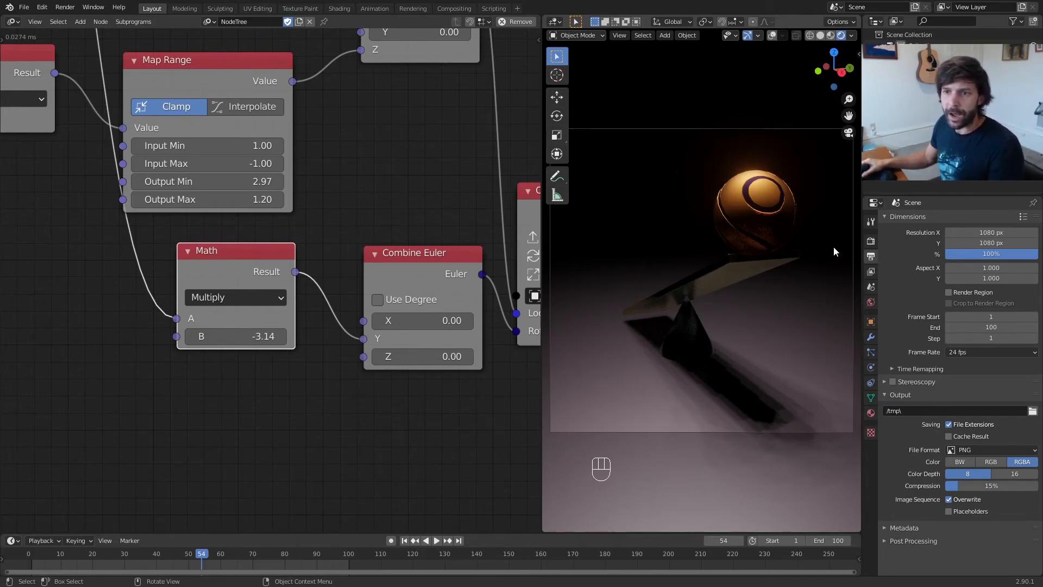
Set the output frame rate to 60 fps and play the animation briefly to check its speed
left_click(871, 241)
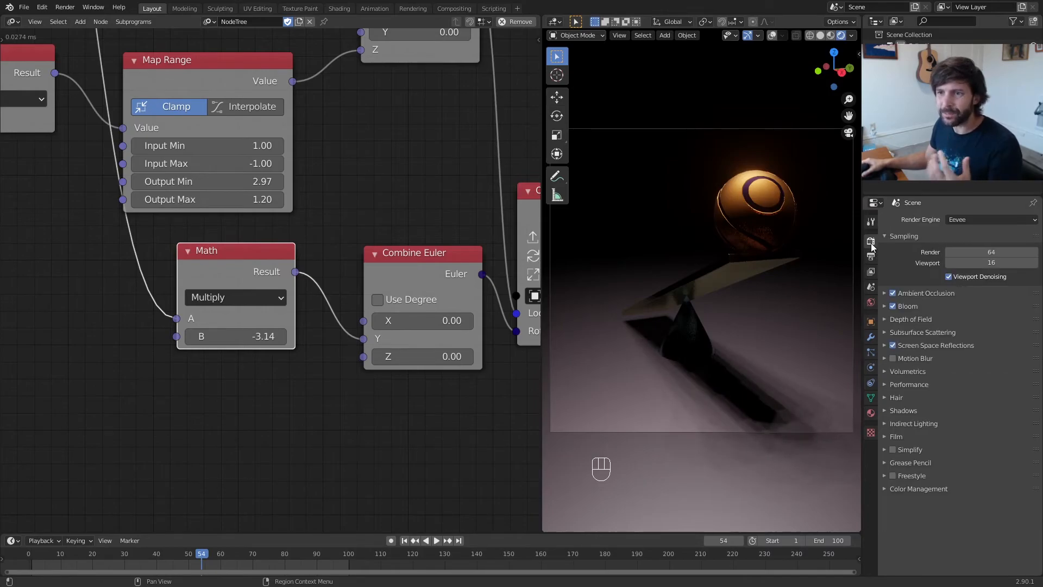
left_click(871, 256)
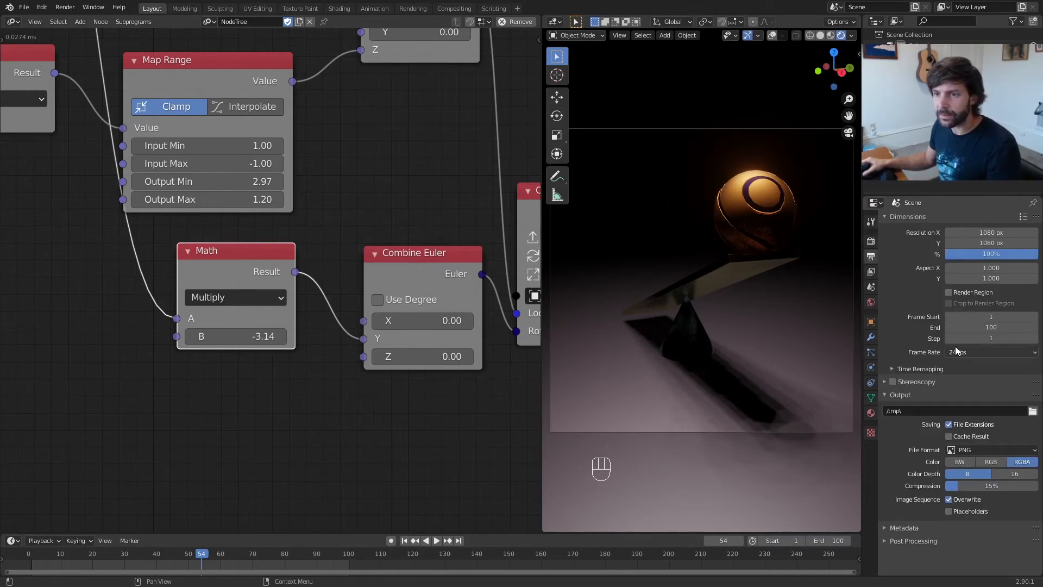
left_click(956, 351)
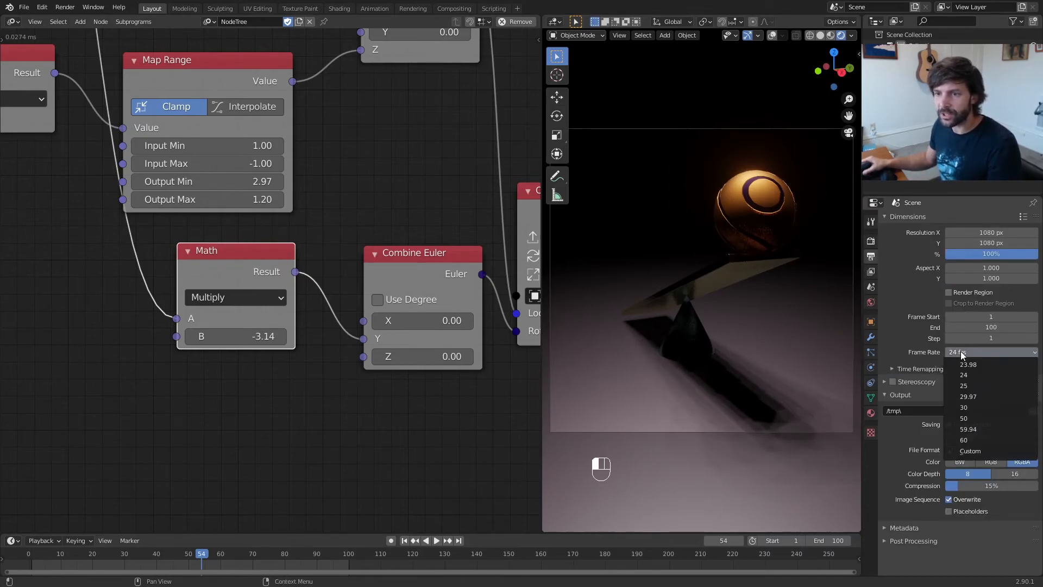
left_click(979, 440)
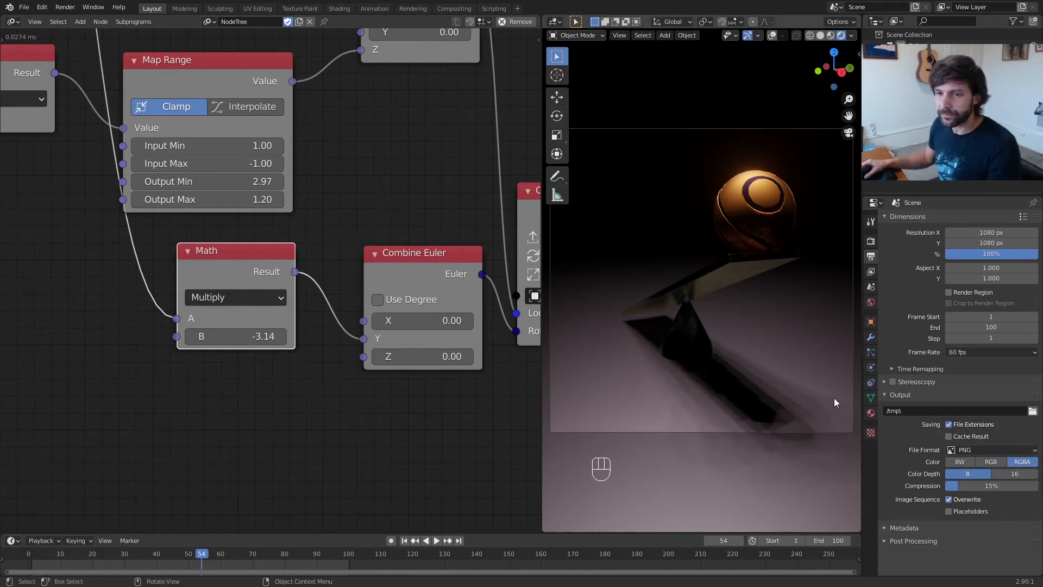
key("space")
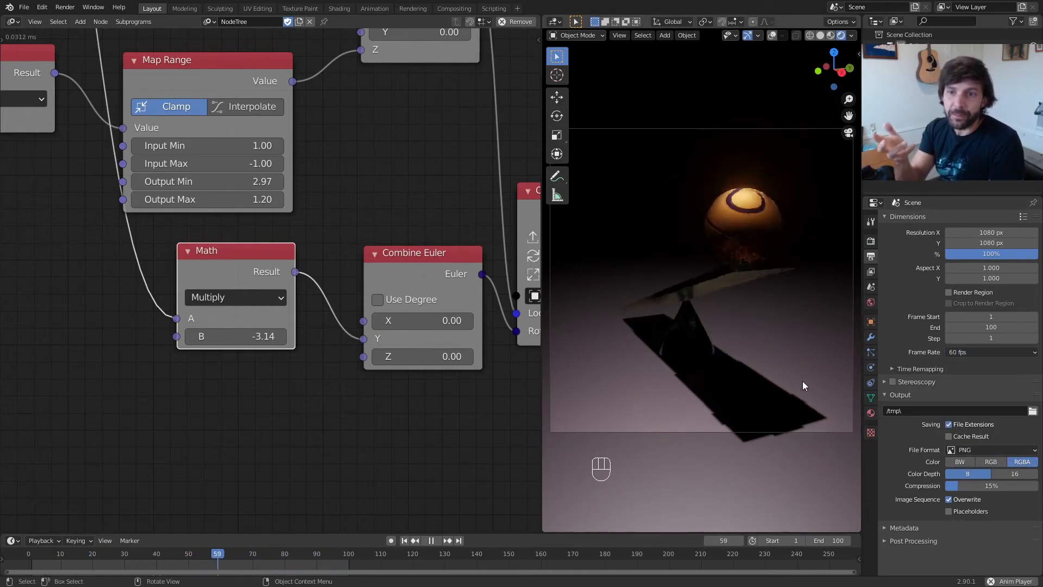
key("space")
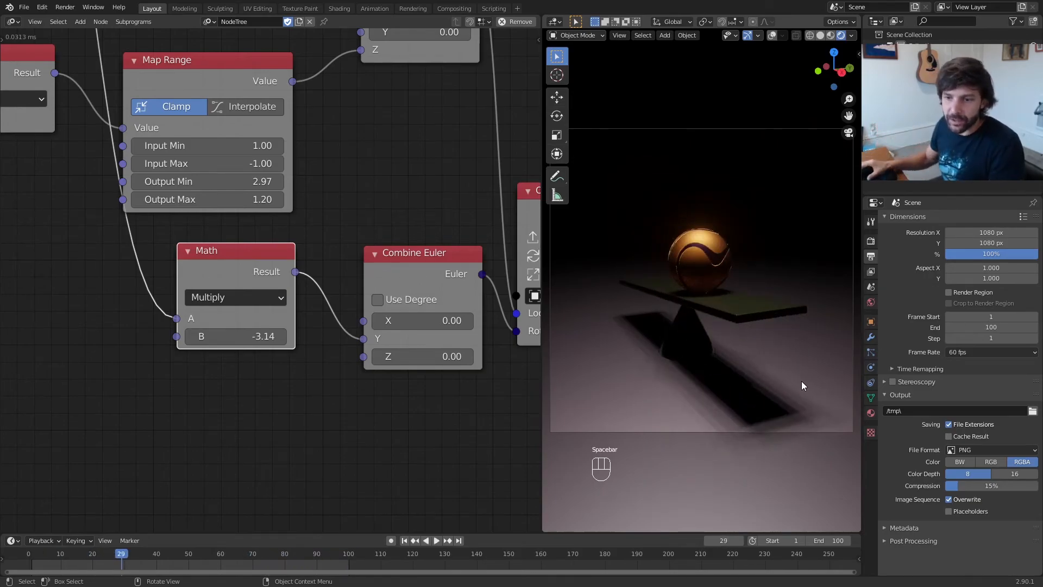
Set the timeline's end frame to 310 and play the animation
left_click(828, 534)
type("310")
key("Return")
key("space")
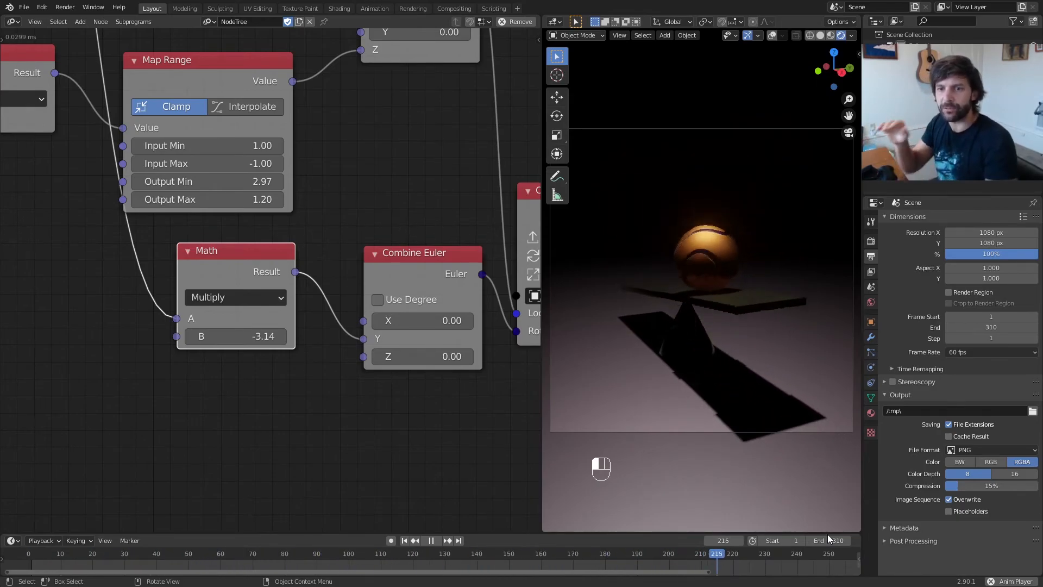
Stop the animation playback and switch the node editor area to a 3D viewport
key("space")
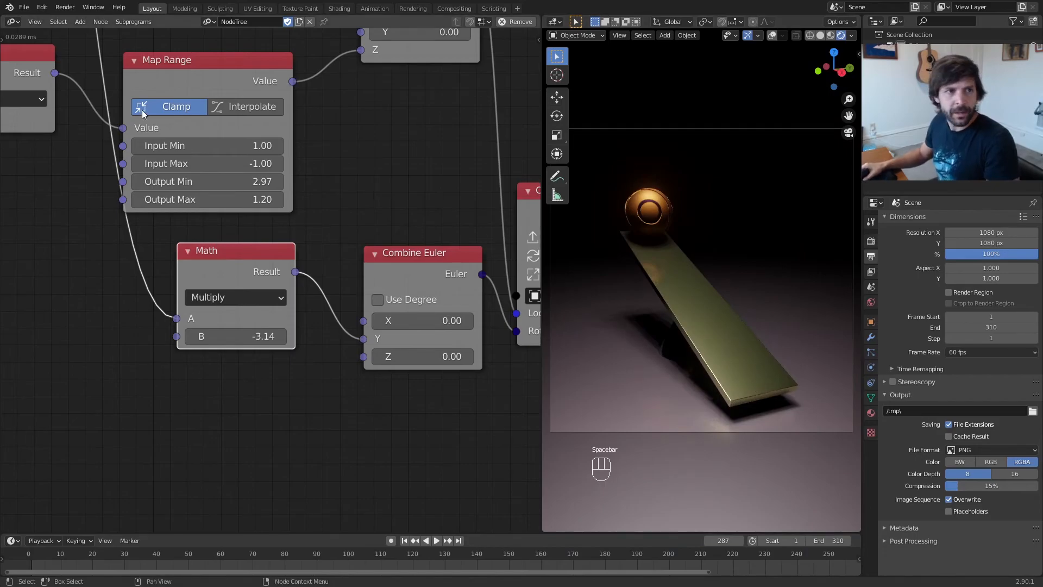
left_click(13, 22)
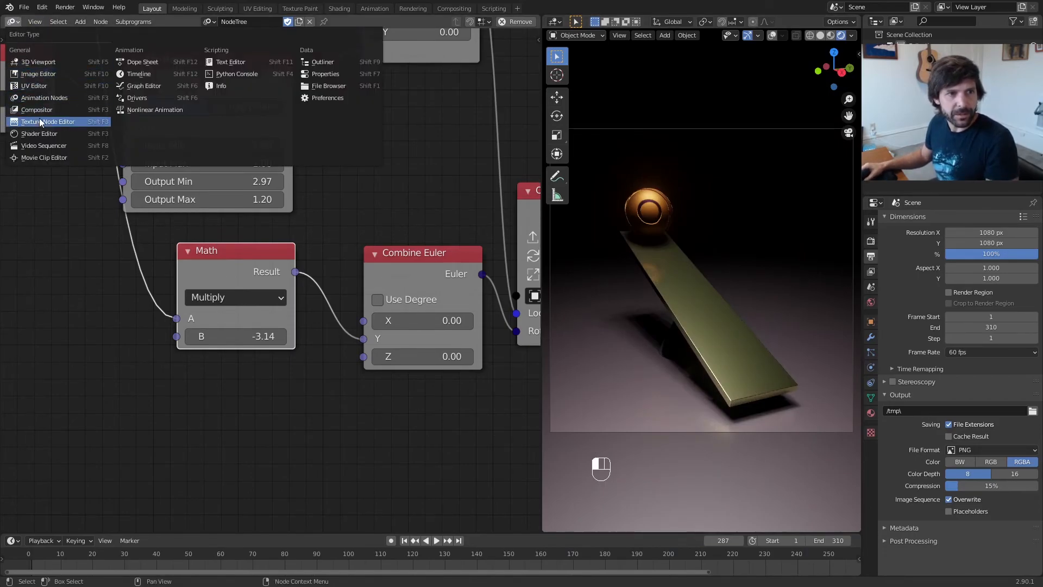
left_click(43, 134)
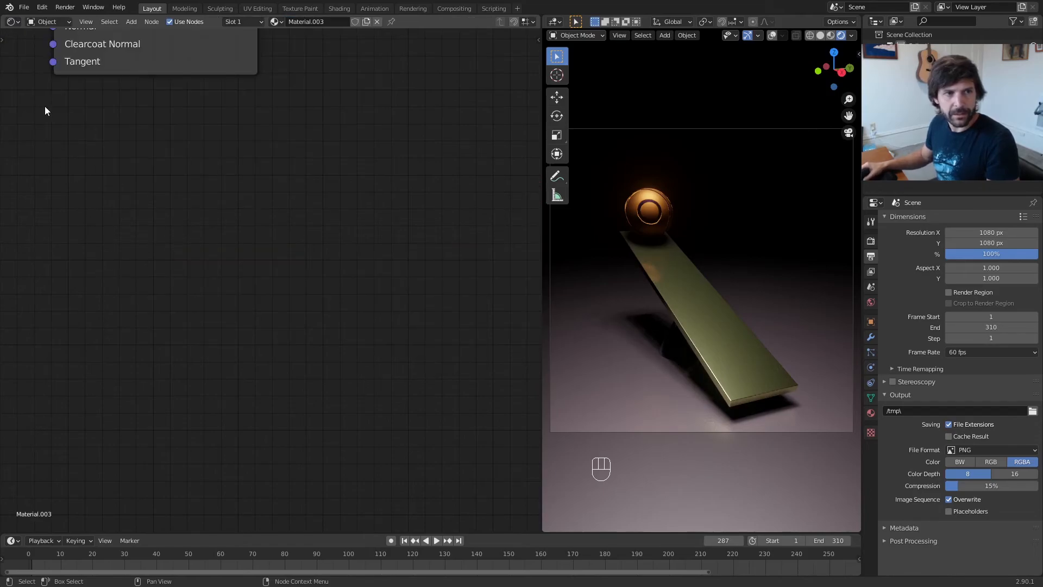
left_click(13, 21)
left_click(21, 63)
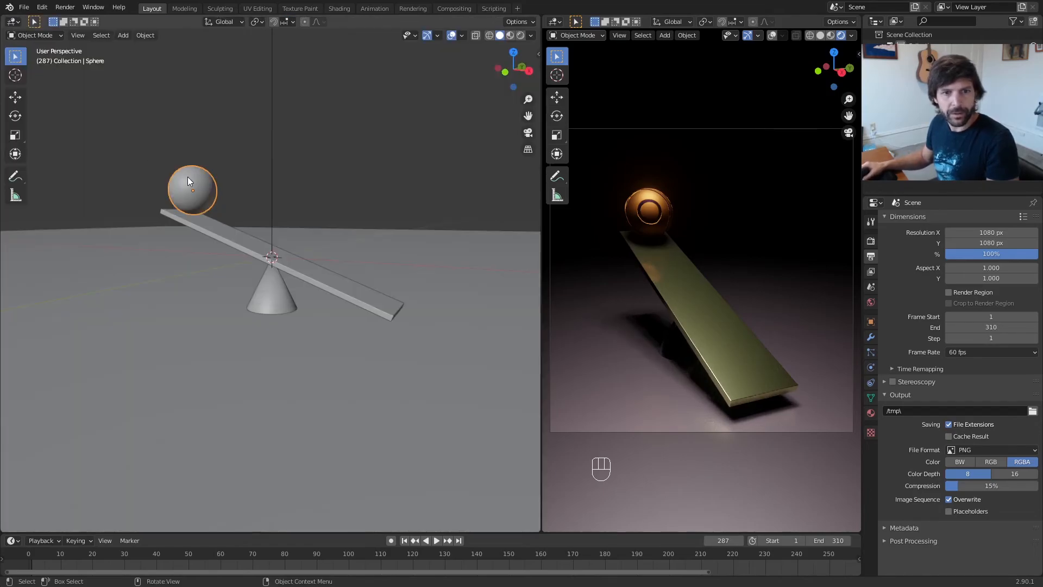
Duplicate the seesaw's support cone in top view and place the copy on the floor far behind the plank
scroll(275, 279, "up", 2)
left_click(275, 287)
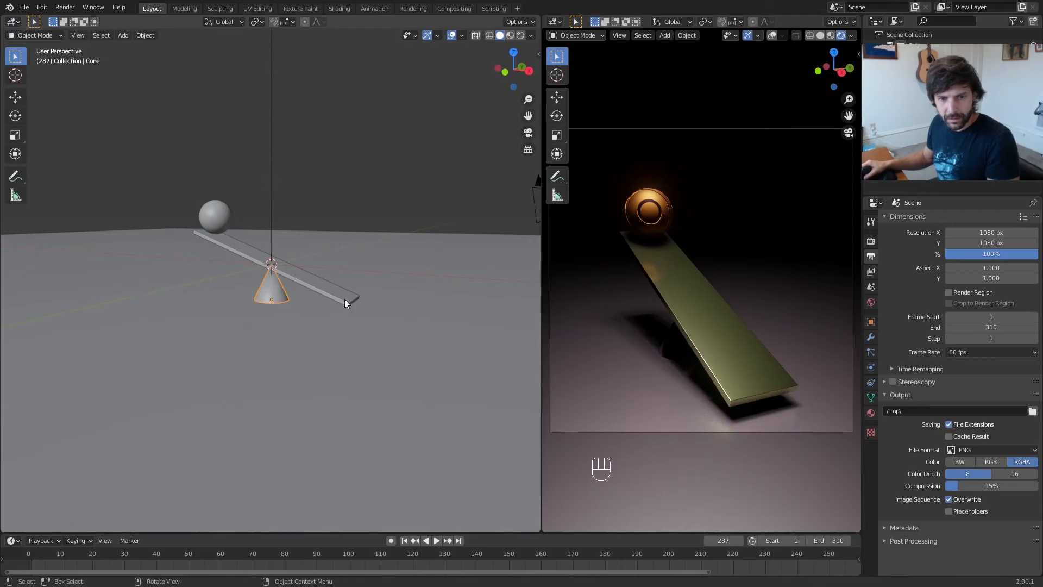
key("KP_7")
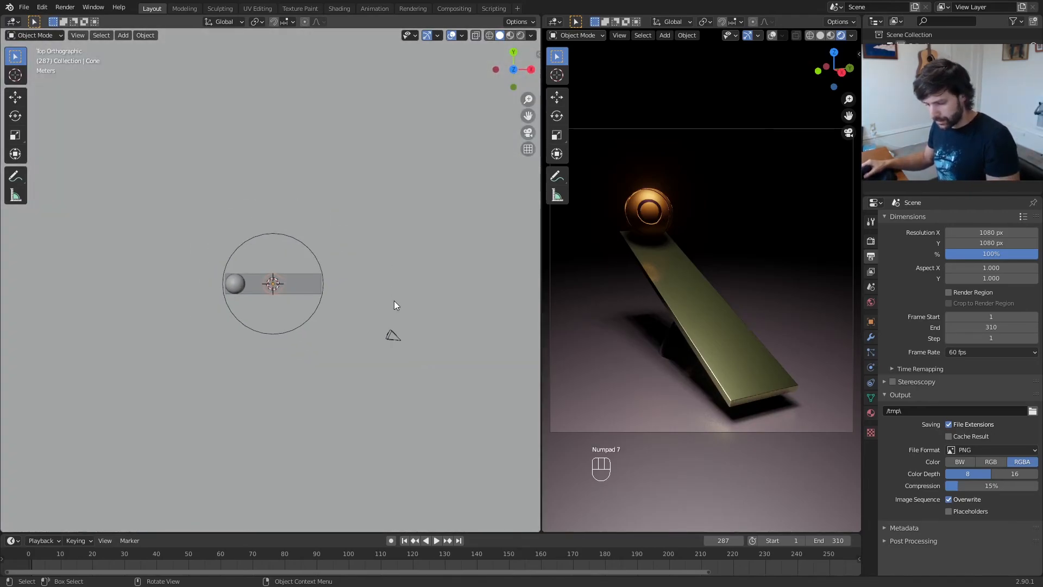
key("shift+d")
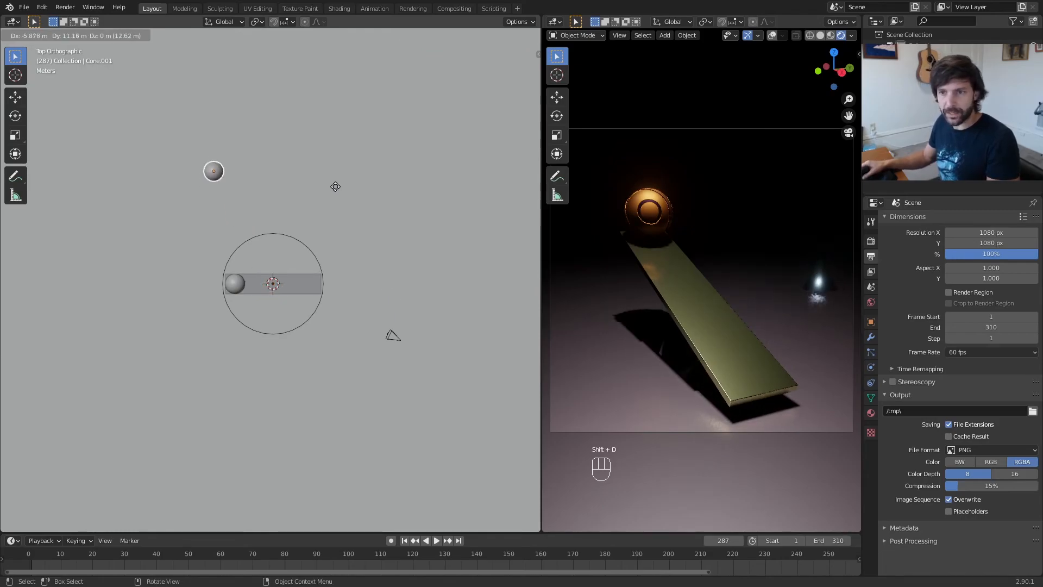
left_click(282, 117)
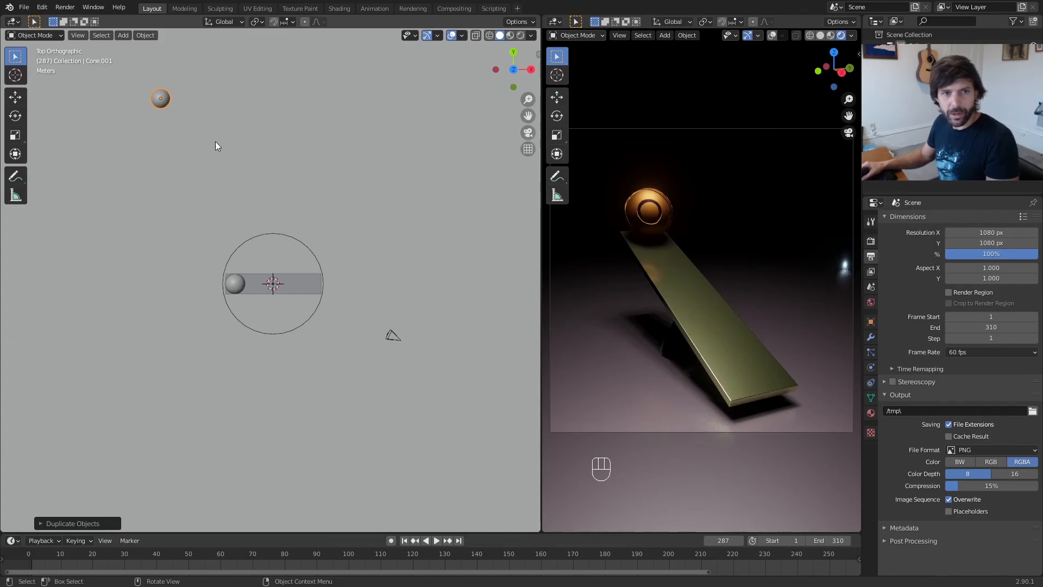
Duplicate the background cone, enlarge the copy to roughly three times its size and place it just beside the first one
key("shift+d")
left_click(184, 164)
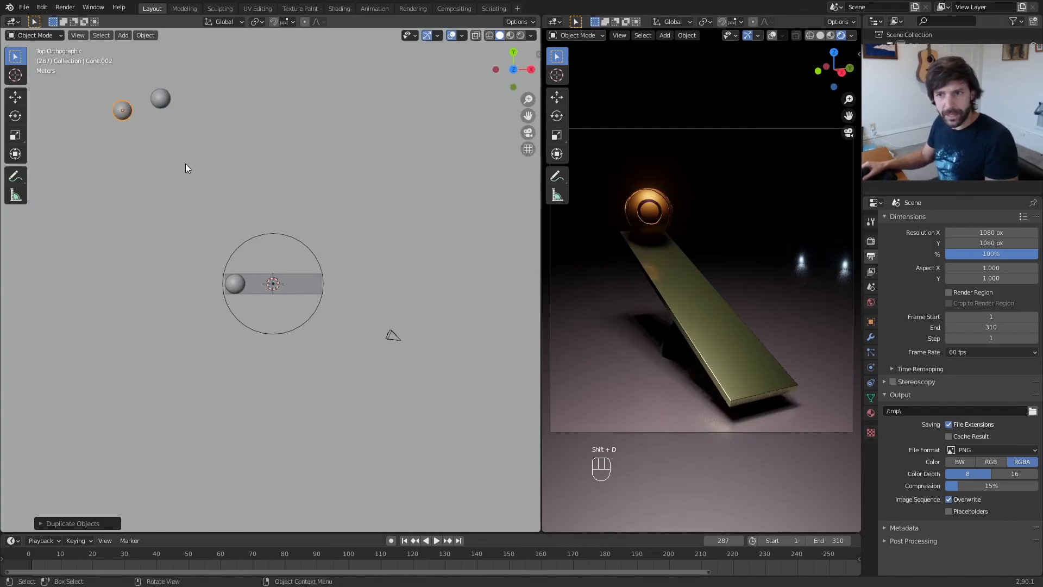
key("s")
left_click(406, 232)
key("g")
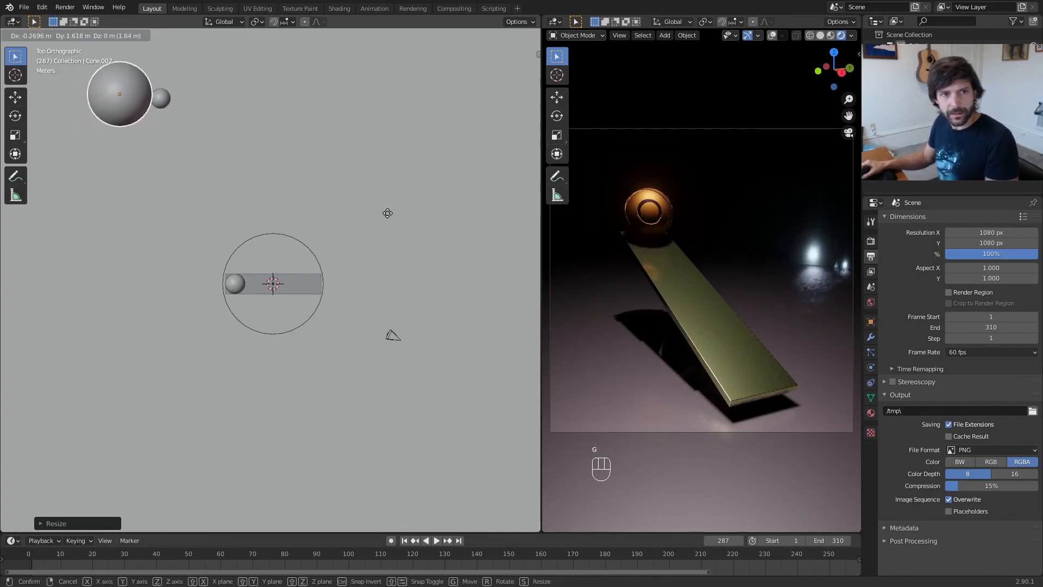
left_click(386, 214)
Duplicate the large background cone, shrink the copy to a small cone and place it on the large cone's other side
key("shift+d")
left_click(324, 258)
key("s")
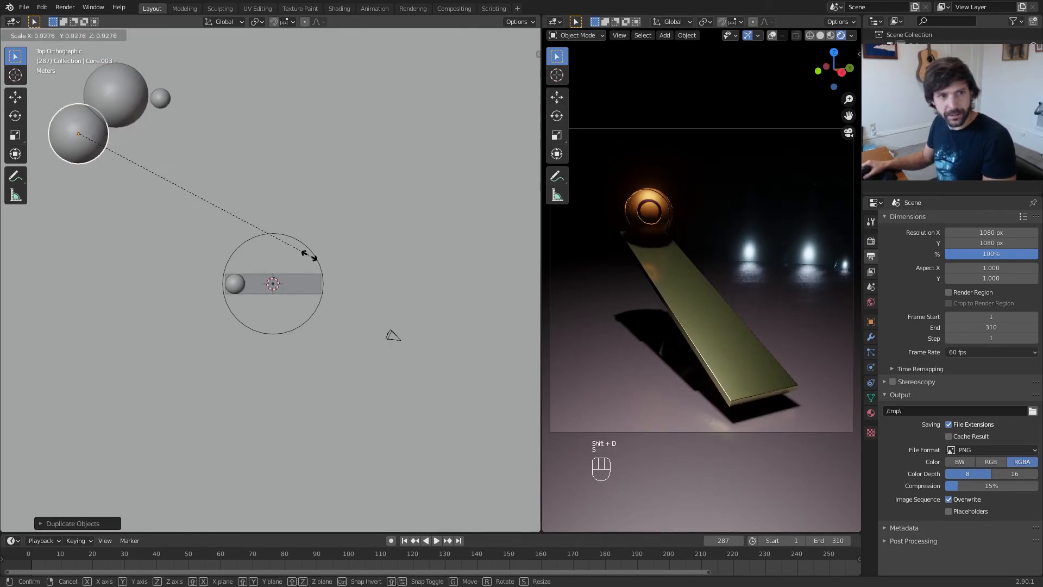
left_click(183, 210)
key("g")
left_click(164, 182)
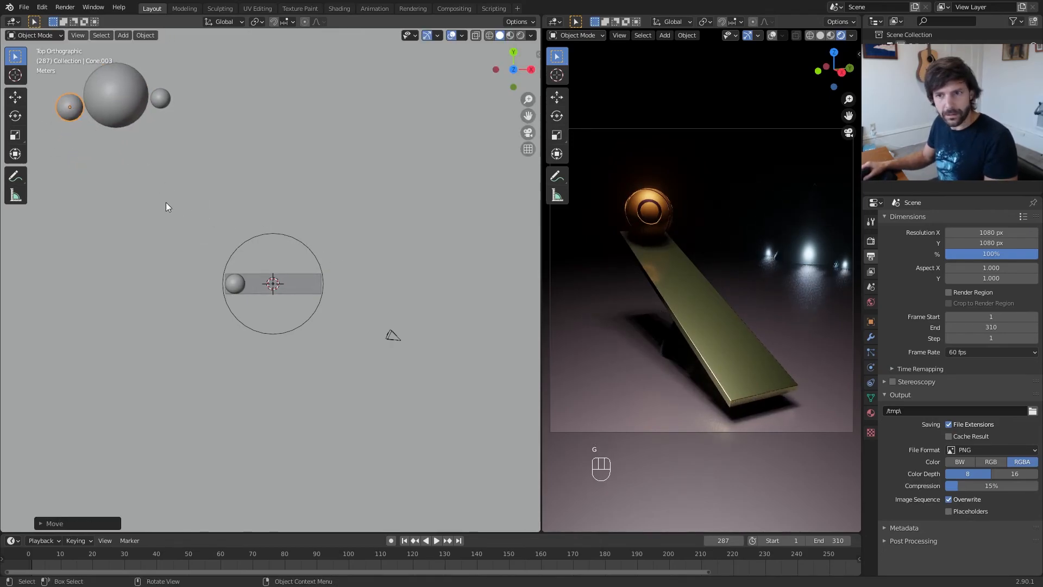
Duplicate the newest small cone farther along the background row and enlarge the copy to a medium size
key("shift+d")
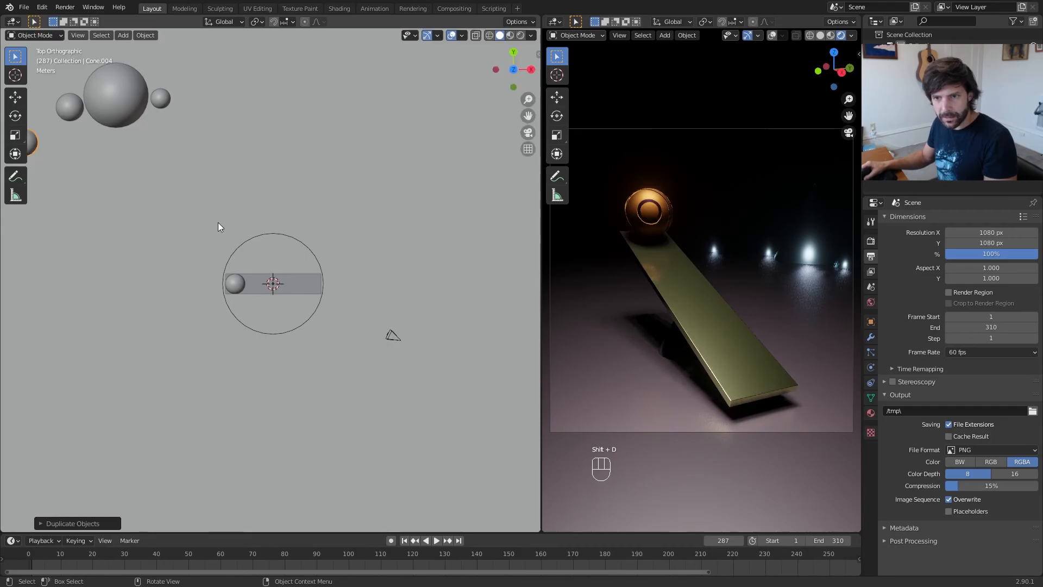
key("s")
left_click(319, 240)
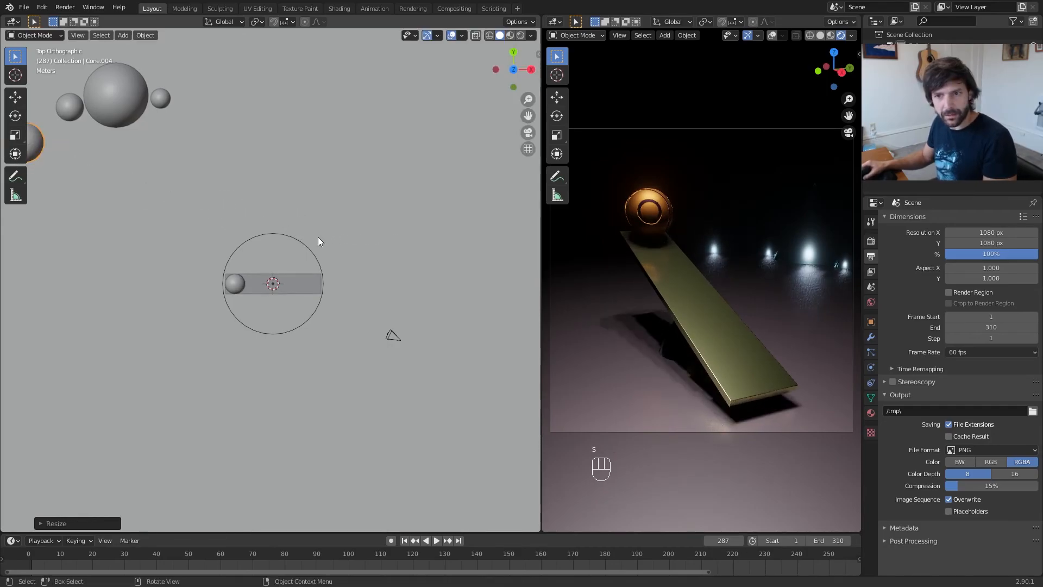
Duplicate the medium cone, enlarge the copy into the biggest cone and place it far beyond the ball's end of the plank
key("shift+d")
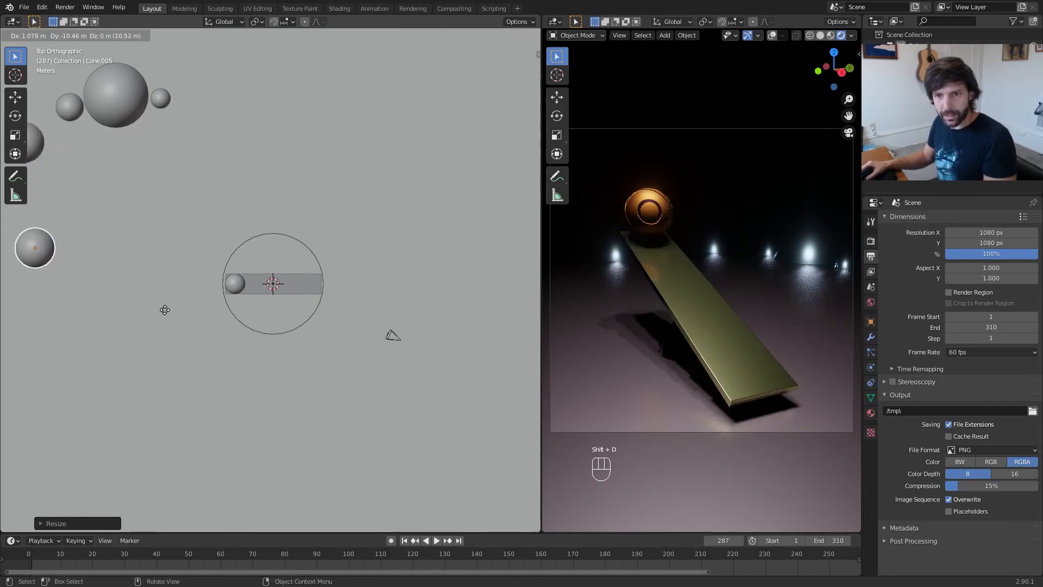
left_click(149, 351)
key("s")
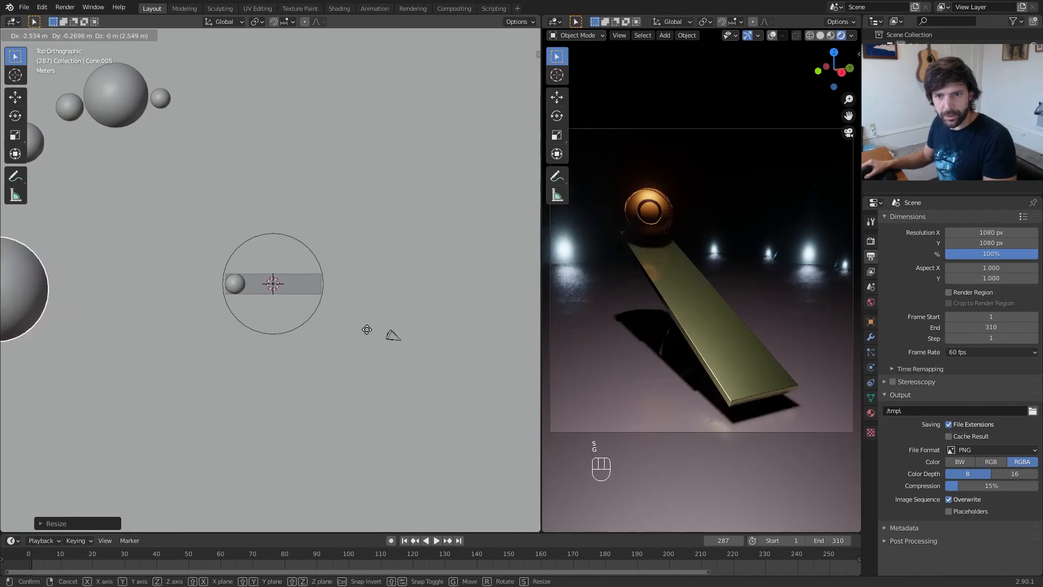
key("g")
left_click(358, 332)
Duplicate the medium background cone, shrink the copy to less than half its size and place it close beside the medium cone
key("shift+d")
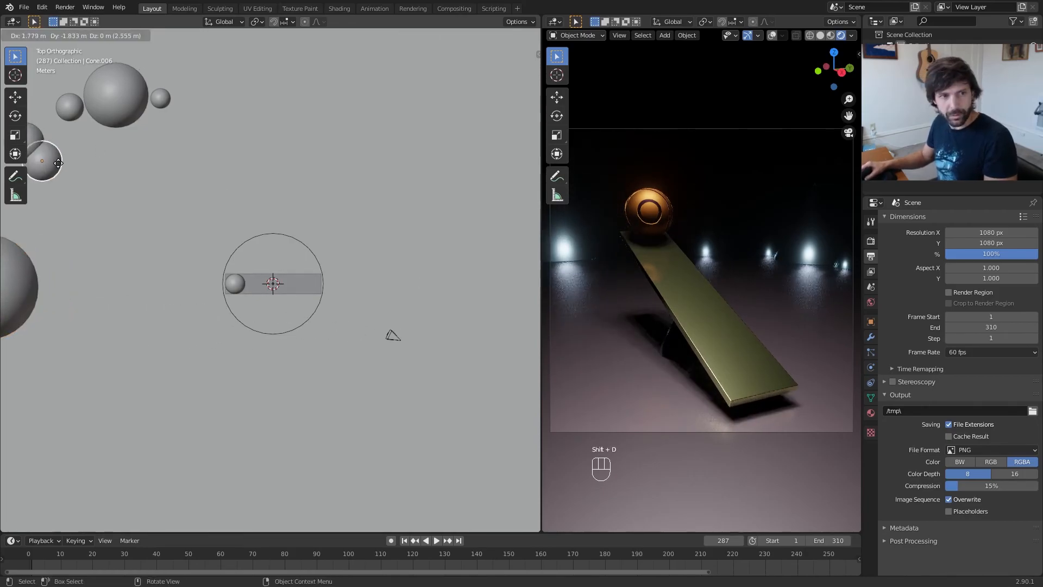
left_click(52, 166)
key("s")
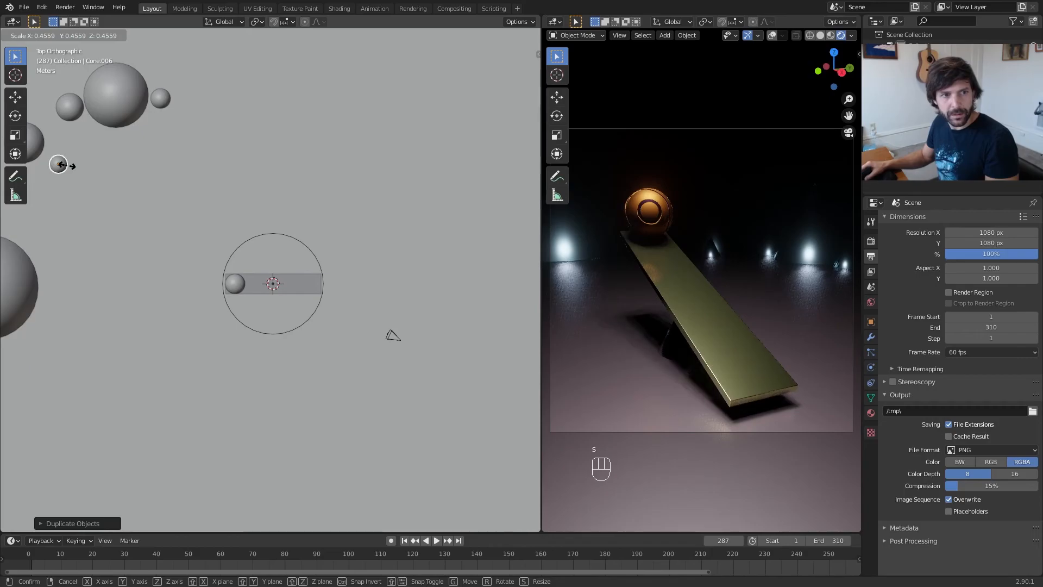
left_click(64, 166)
key("g")
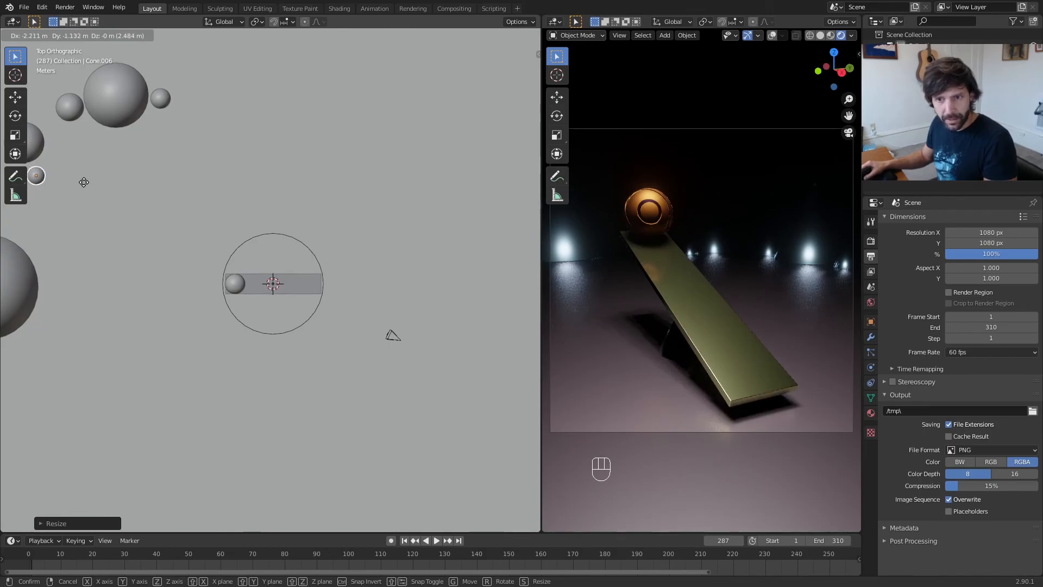
left_click(84, 177)
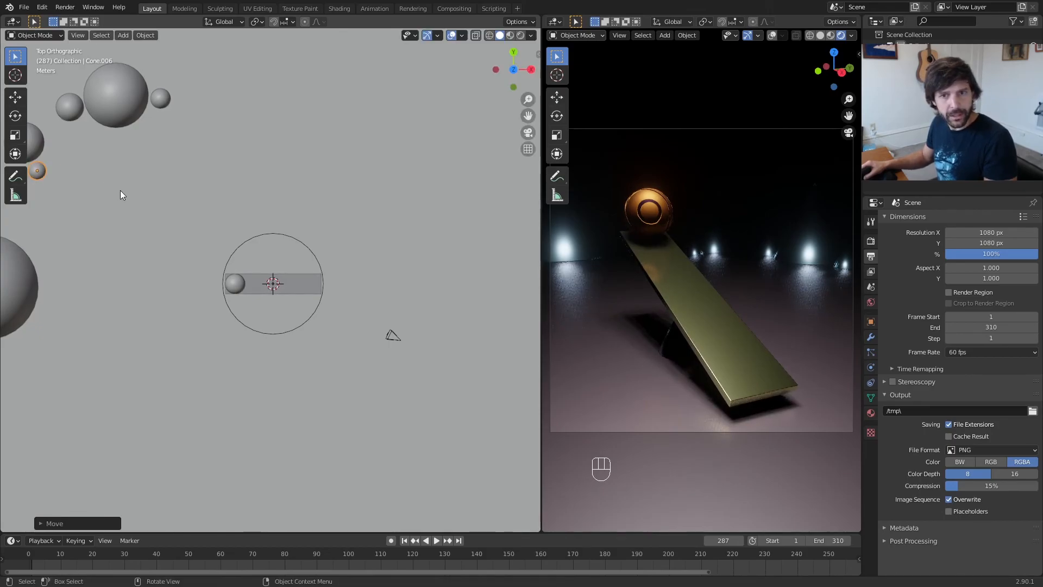
View the background cones in perspective and play the animation to check the scene
middle_click_drag(256, 170, 313, 145)
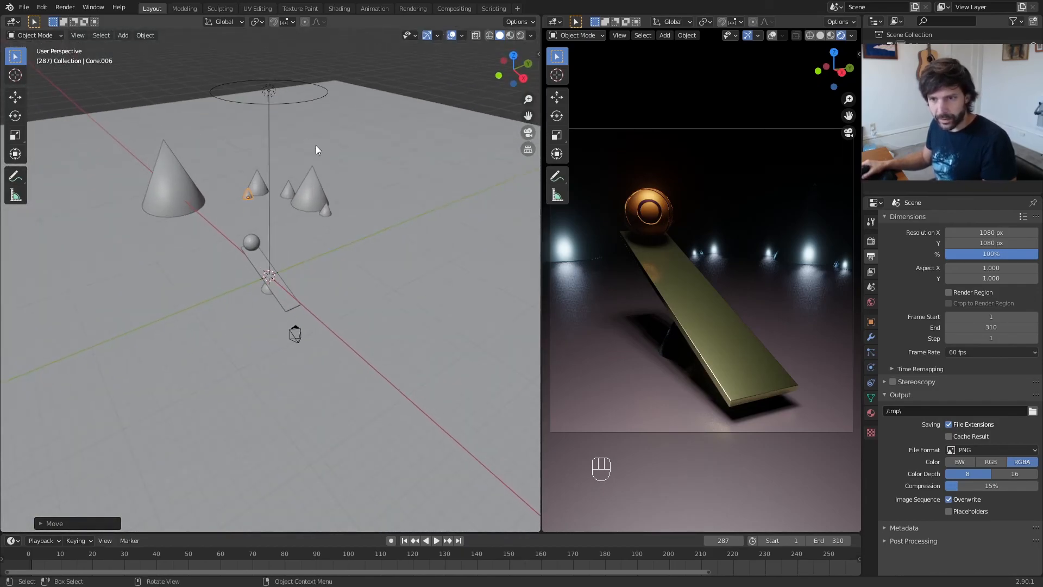
key("space")
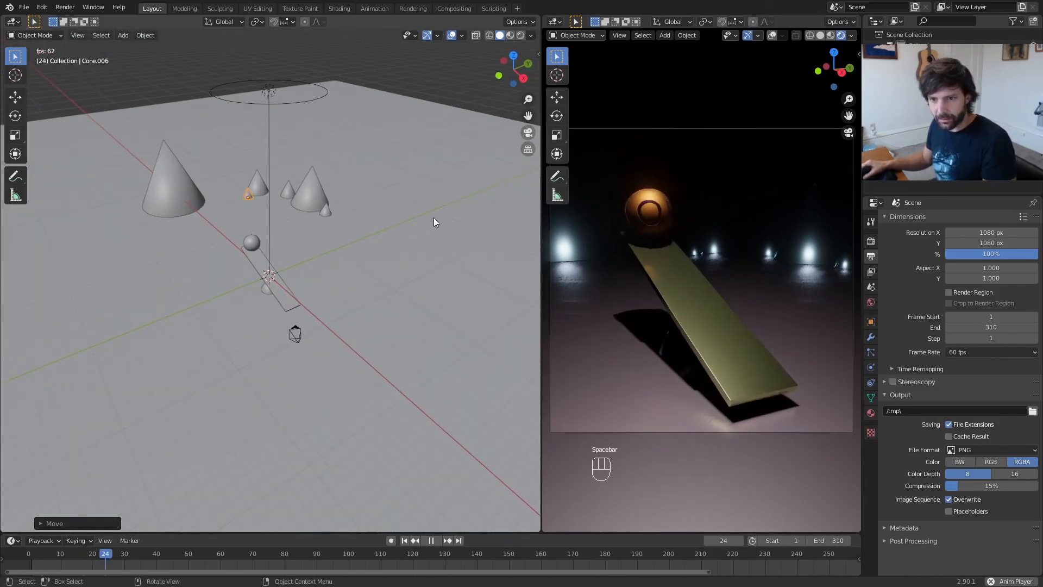